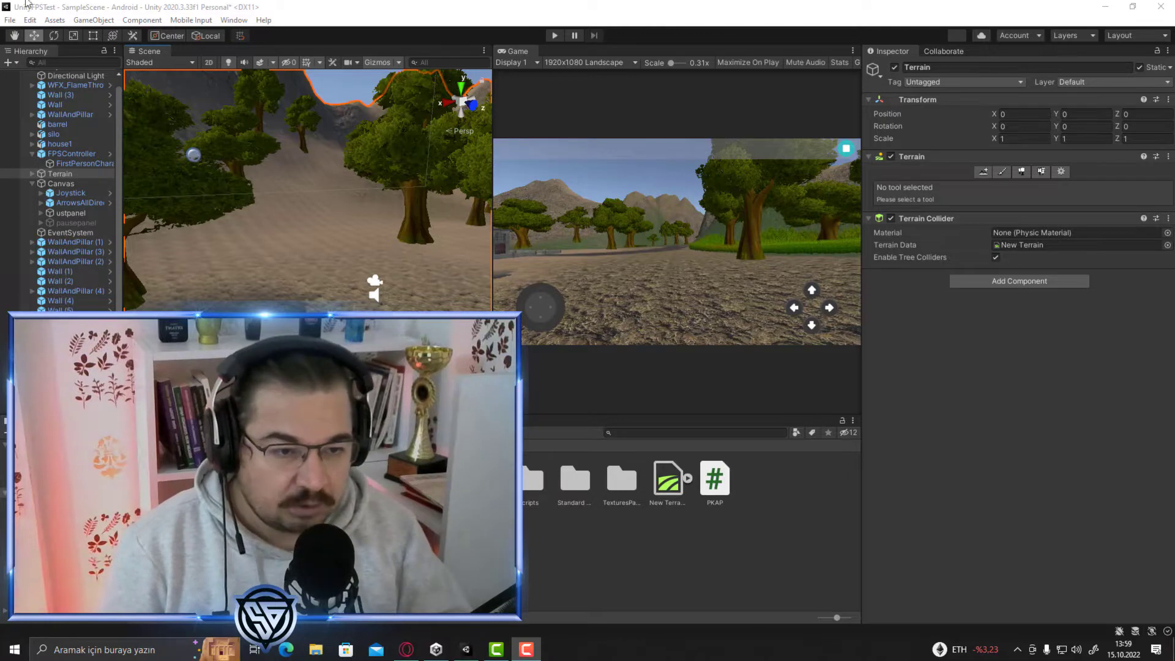
Step: Play-test the game, pausing and resuming with the pause panel and DEVAM ET several times, then stop
{"action": "left_click", "coordinate": [552, 37]}
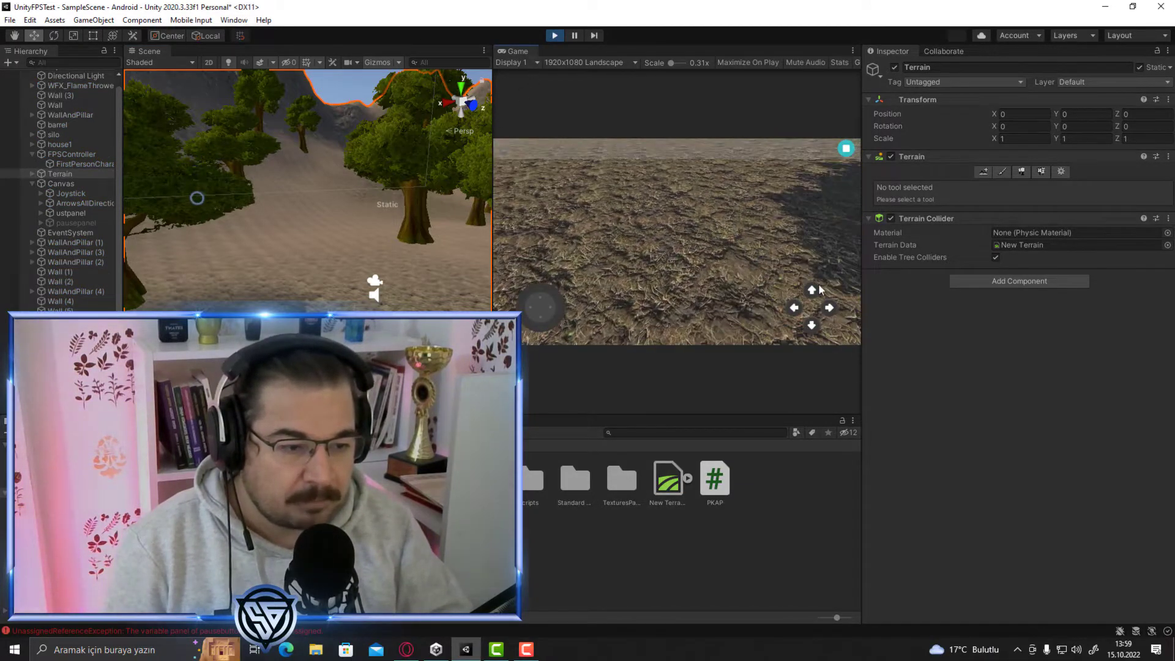
{"action": "left_click", "coordinate": [845, 150]}
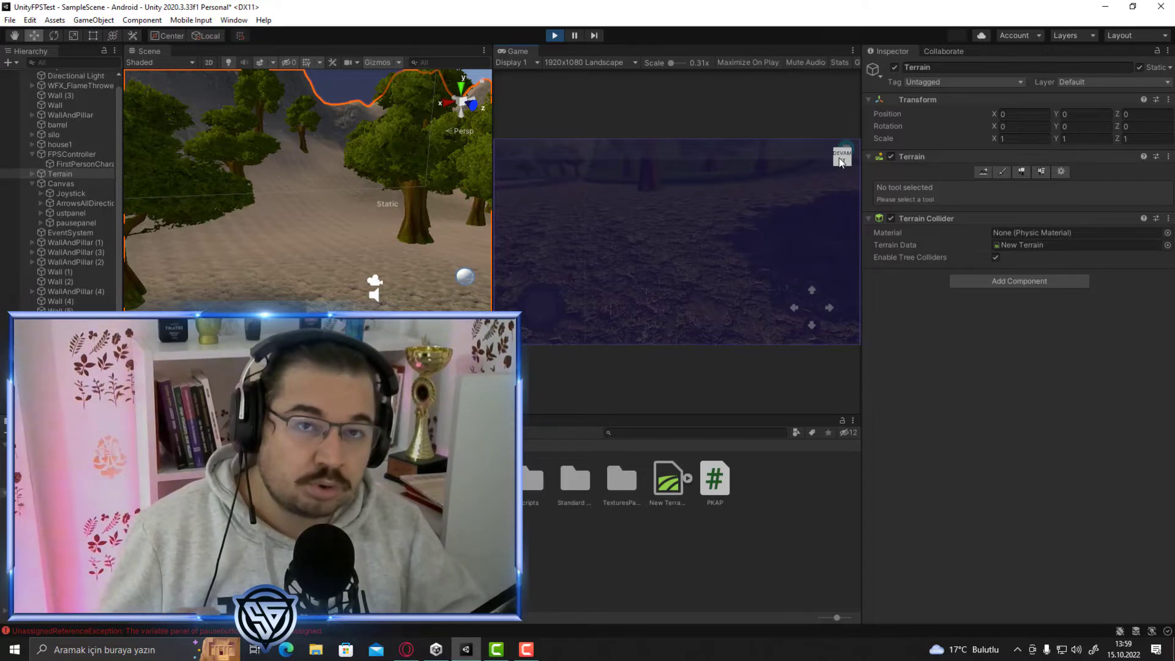
{"action": "left_click", "coordinate": [842, 160]}
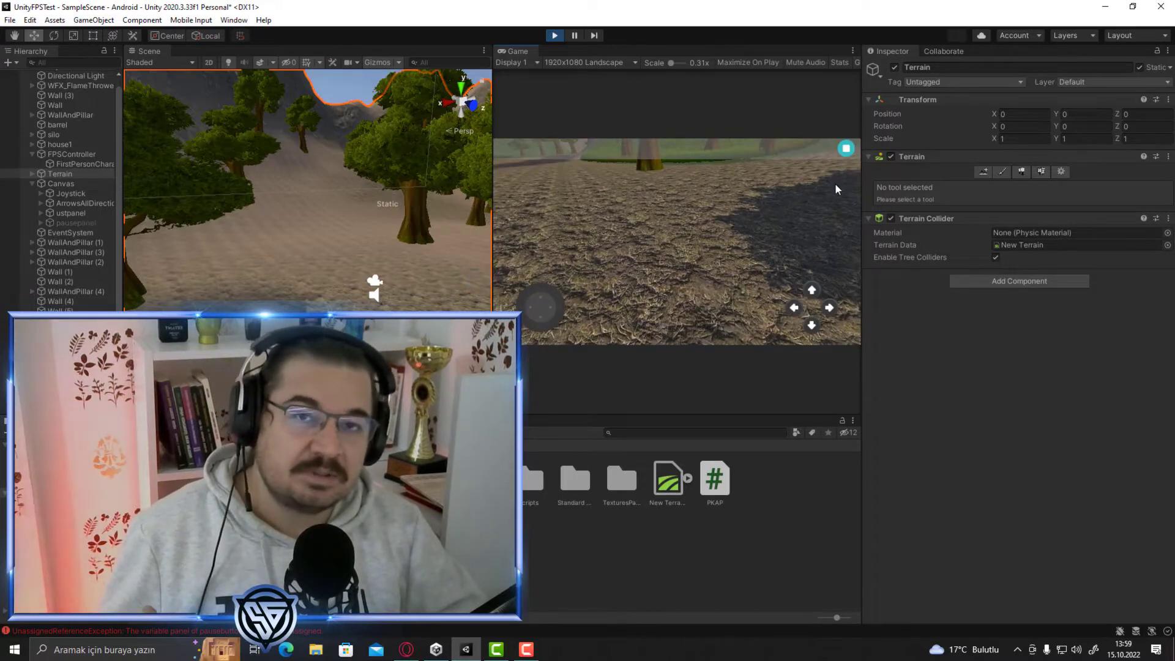
{"action": "left_click", "coordinate": [847, 154]}
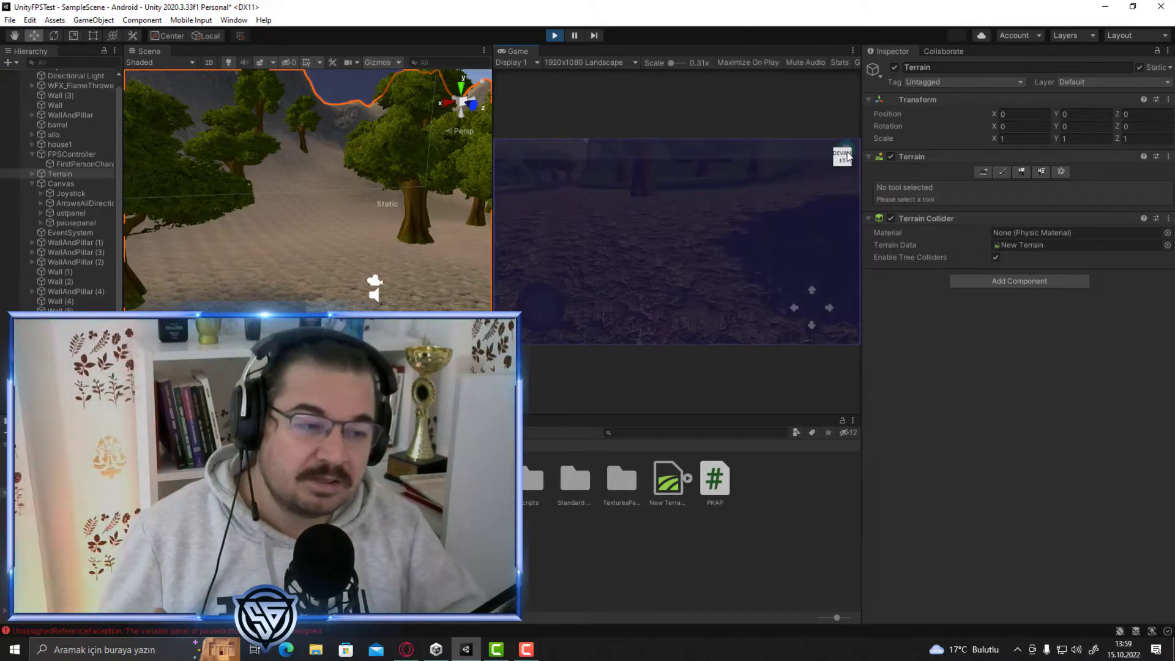
{"action": "left_click", "coordinate": [844, 157]}
{"action": "left_click", "coordinate": [845, 157]}
{"action": "left_click", "coordinate": [842, 162]}
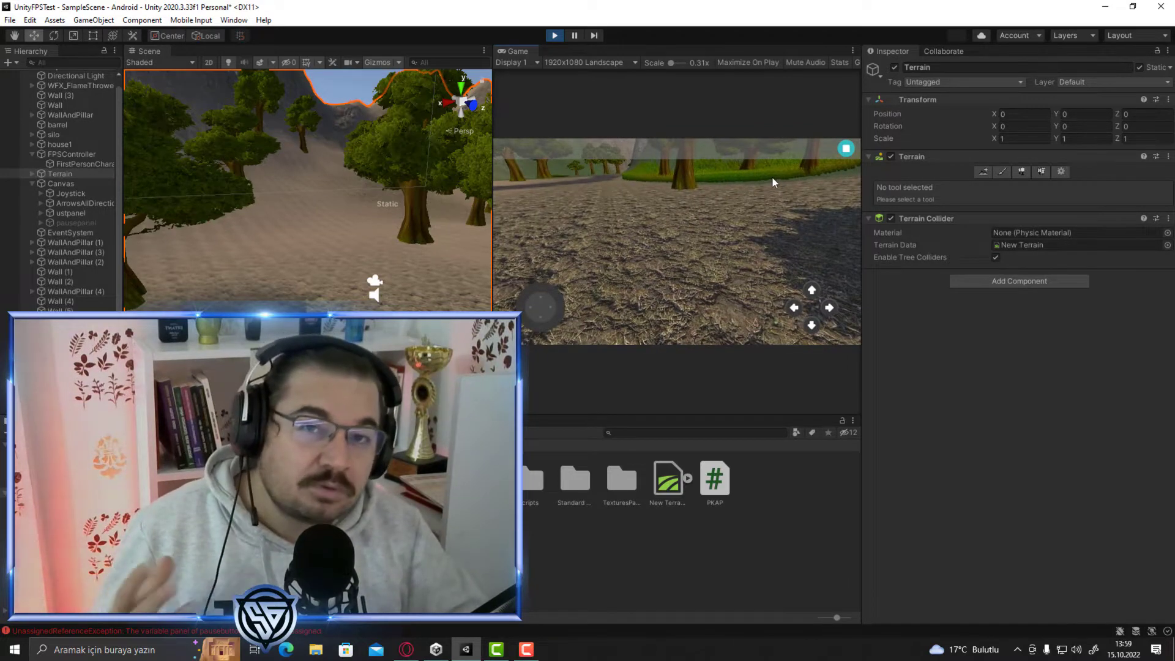
{"action": "left_click", "coordinate": [557, 37]}
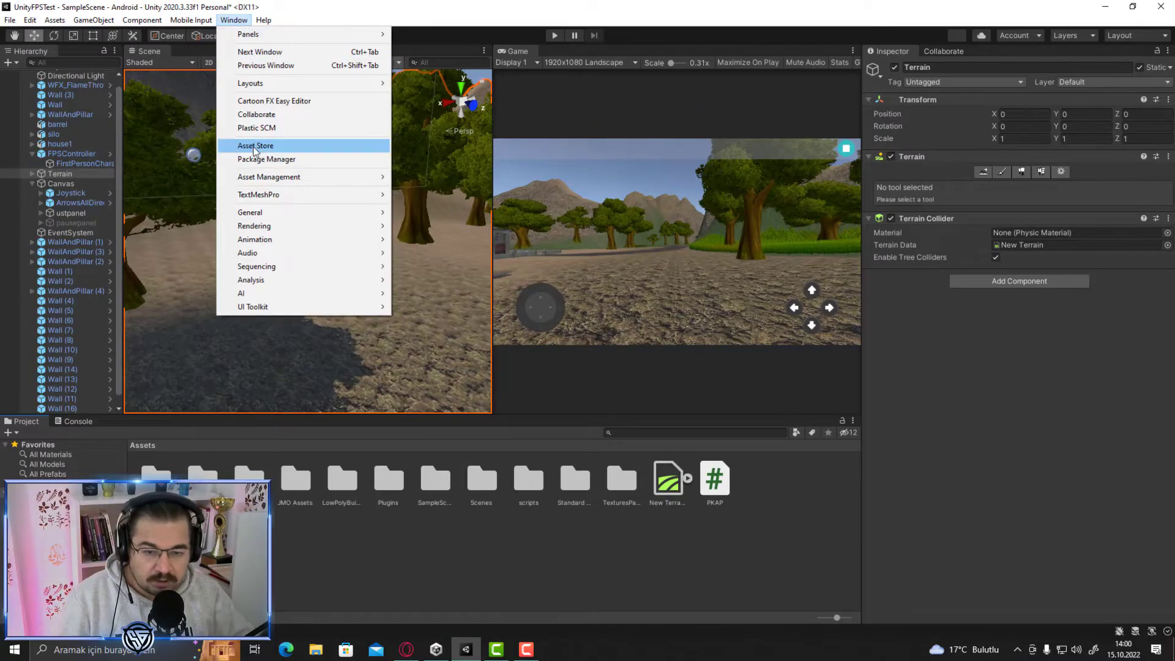
Step: Search the Asset Store for weapon assets, filter to Free Assets, and browse the results
{"action": "left_click", "coordinate": [254, 147]}
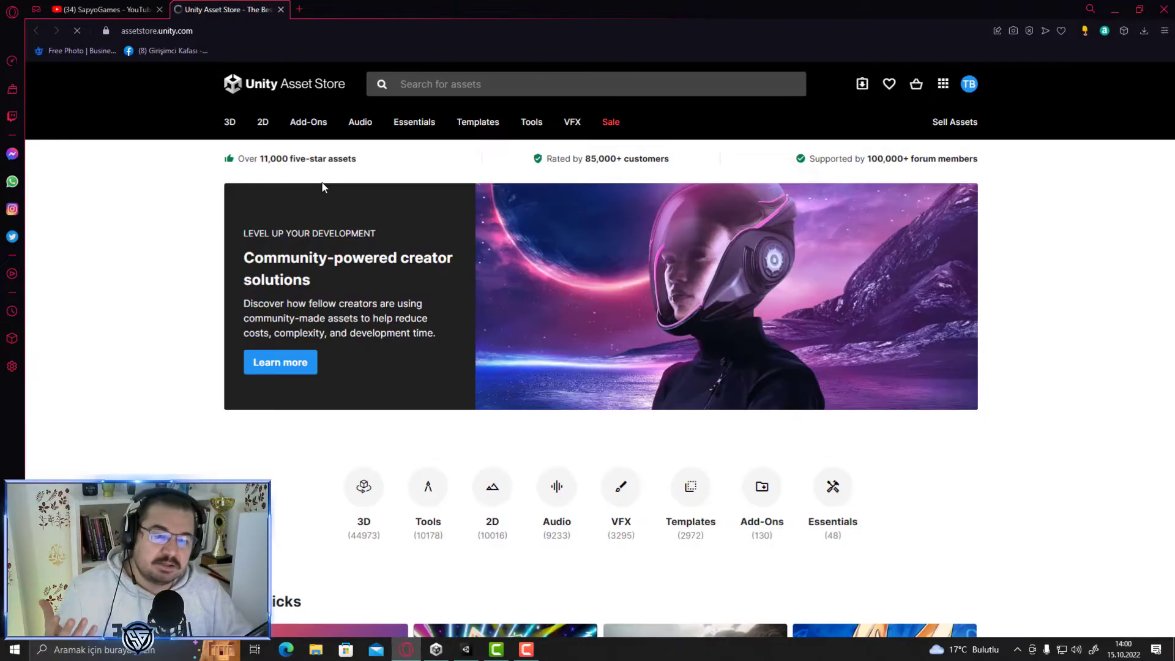
{"action": "left_click", "coordinate": [465, 84]}
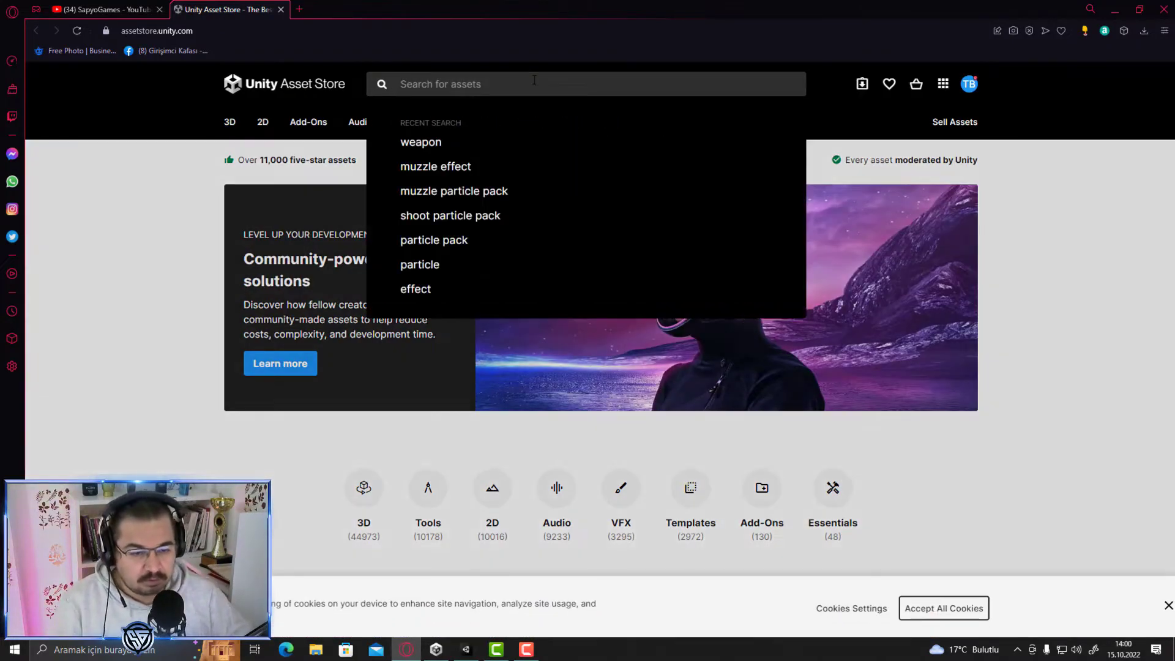
{"action": "left_click", "coordinate": [451, 140]}
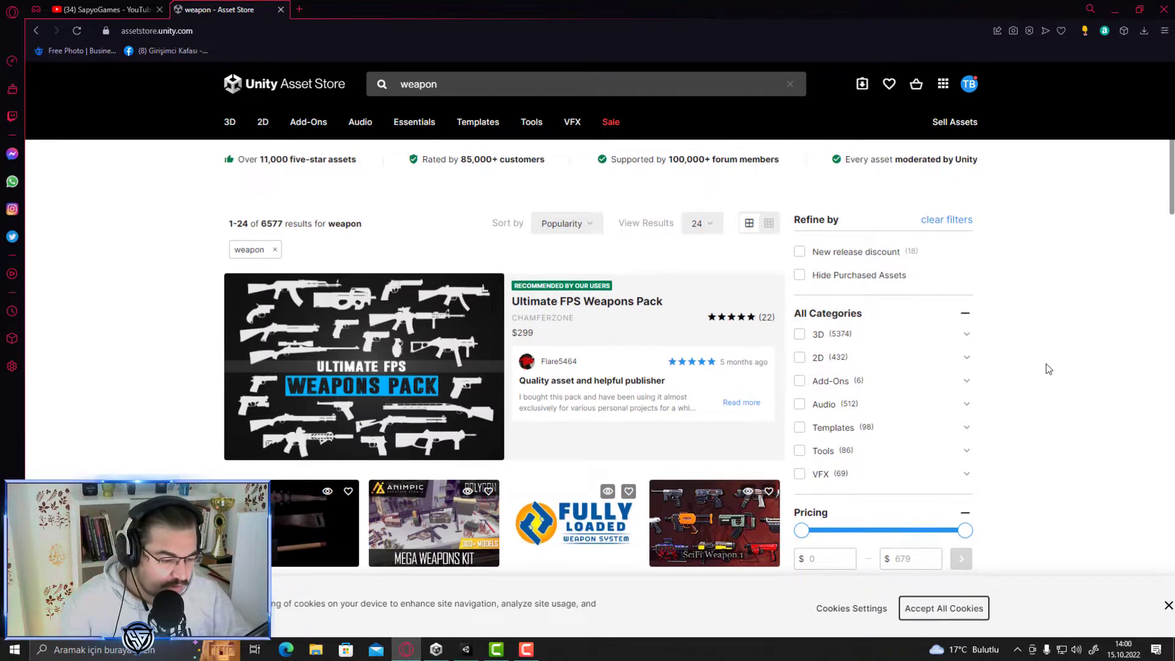
{"action": "scroll", "coordinate": [751, 311], "scroll_direction": "down", "scroll_amount": 4}
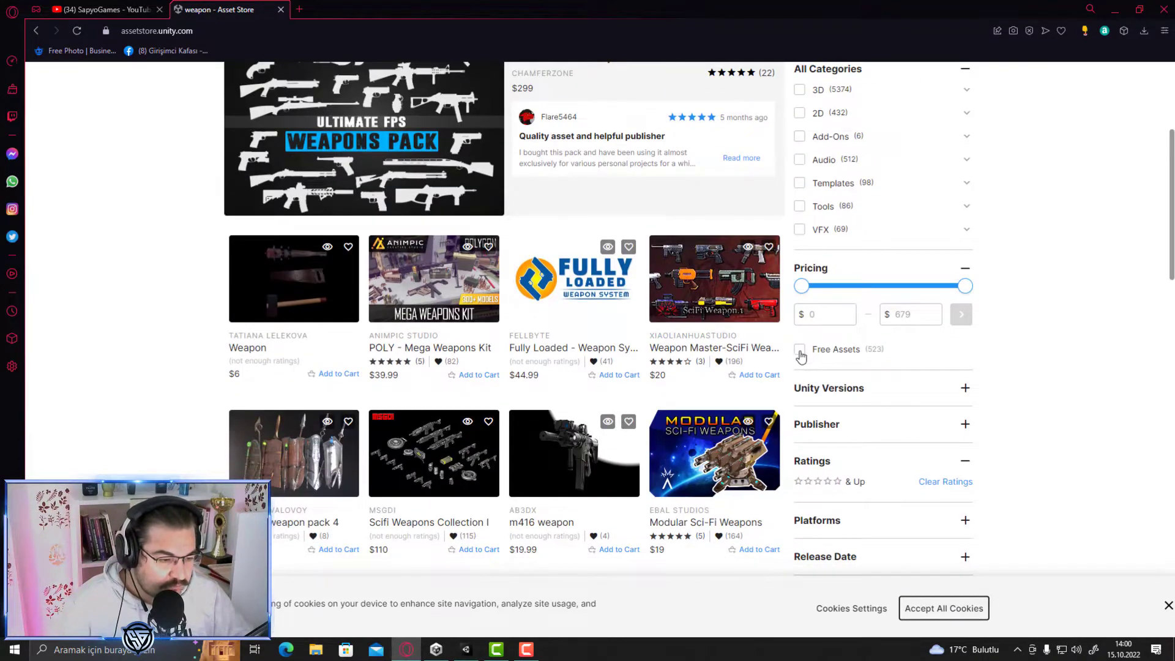
{"action": "left_click", "coordinate": [800, 350]}
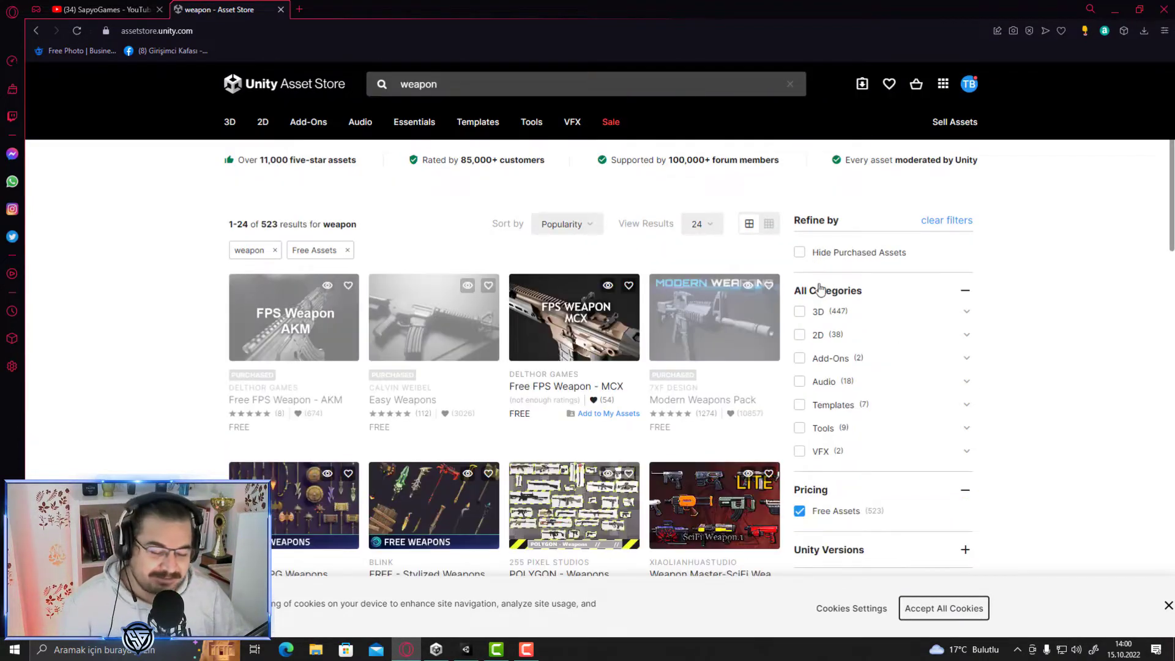
{"action": "scroll", "coordinate": [1059, 404], "scroll_direction": "down", "scroll_amount": 2}
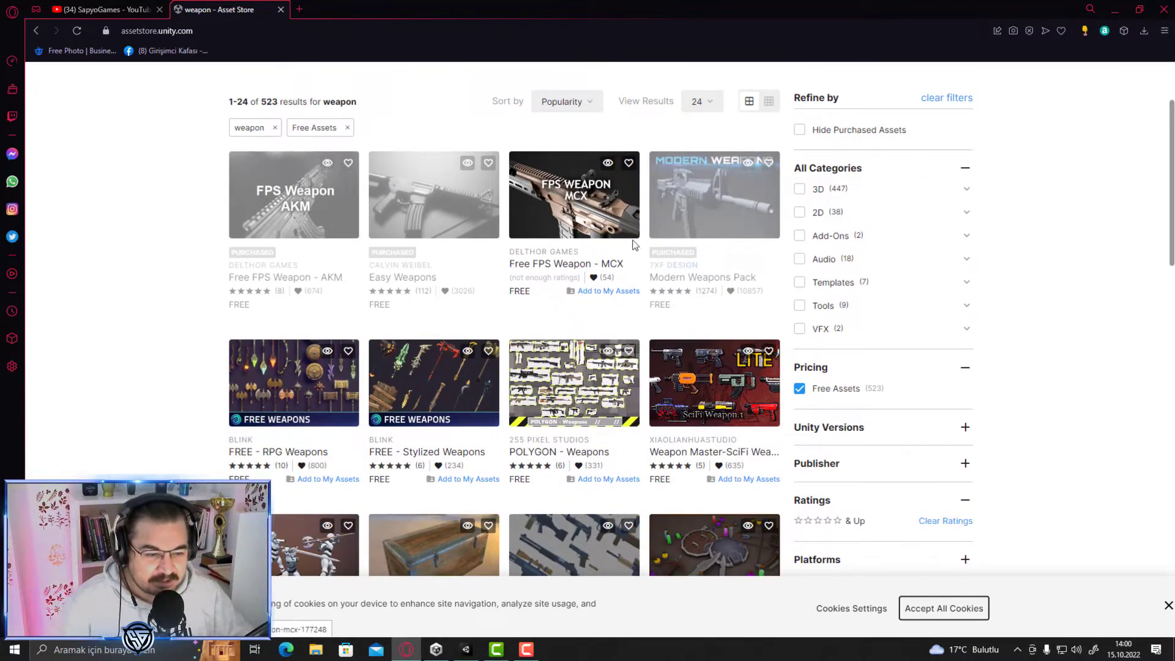
{"action": "scroll", "coordinate": [637, 257], "scroll_direction": "down", "scroll_amount": 4}
{"action": "scroll", "coordinate": [649, 281], "scroll_direction": "down", "scroll_amount": 3}
{"action": "scroll", "coordinate": [667, 319], "scroll_direction": "down", "scroll_amount": 3}
{"action": "scroll", "coordinate": [688, 354], "scroll_direction": "down", "scroll_amount": 1}
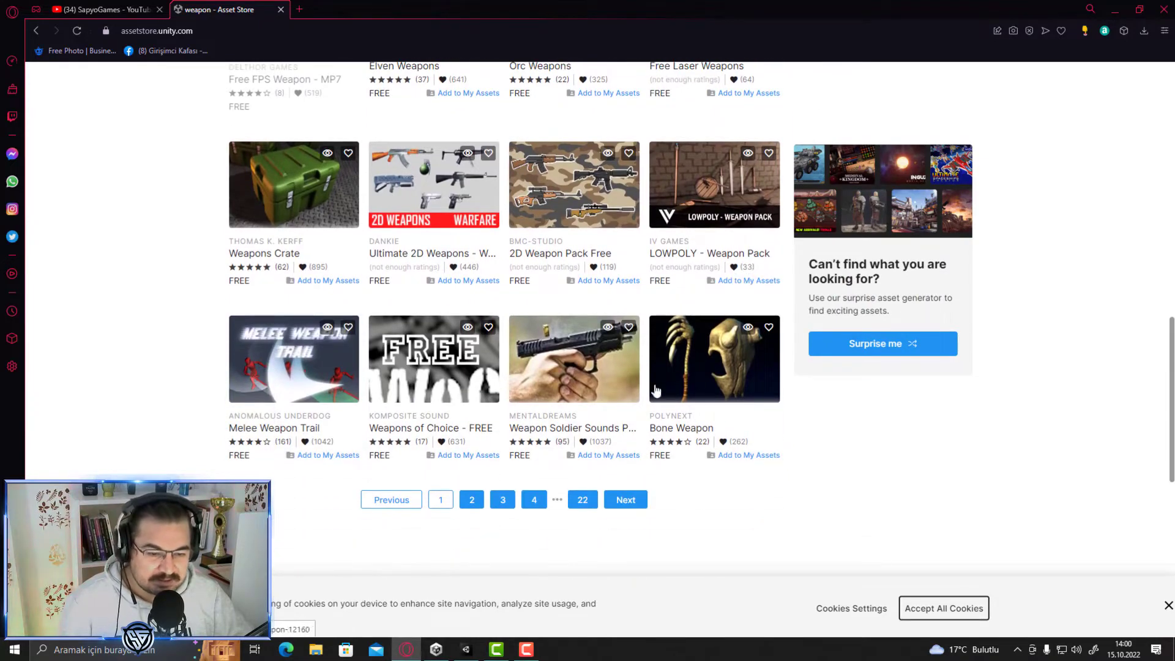
{"action": "scroll", "coordinate": [684, 372], "scroll_direction": "up", "scroll_amount": 5}
{"action": "scroll", "coordinate": [661, 428], "scroll_direction": "up", "scroll_amount": 2}
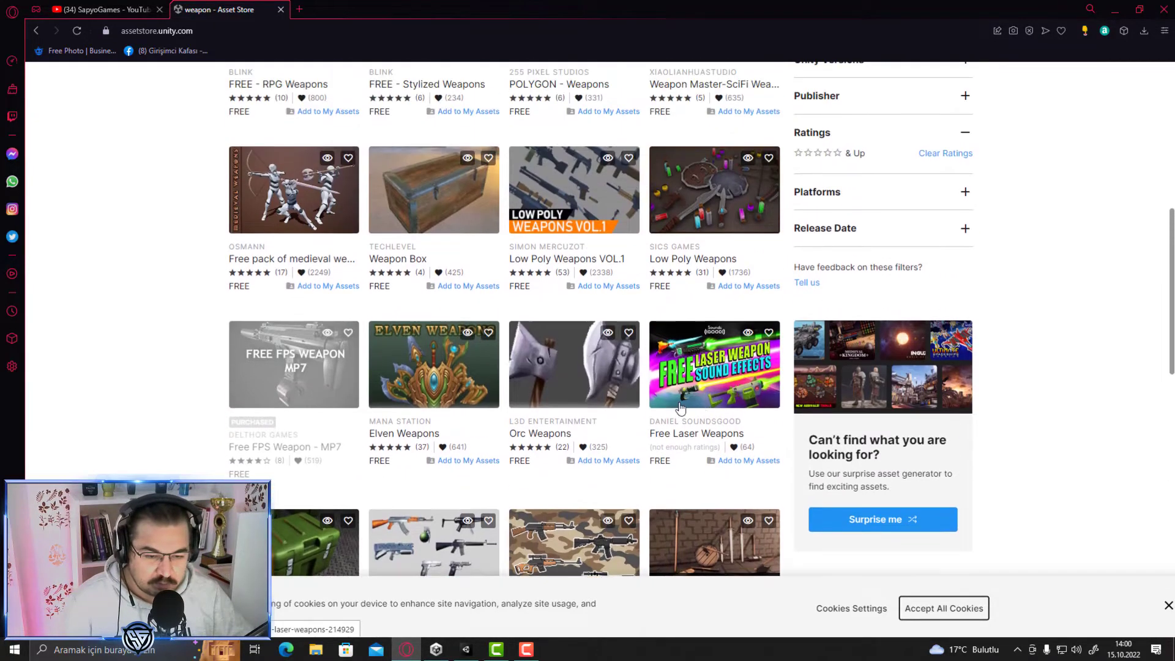
{"action": "scroll", "coordinate": [637, 489], "scroll_direction": "up", "scroll_amount": 5}
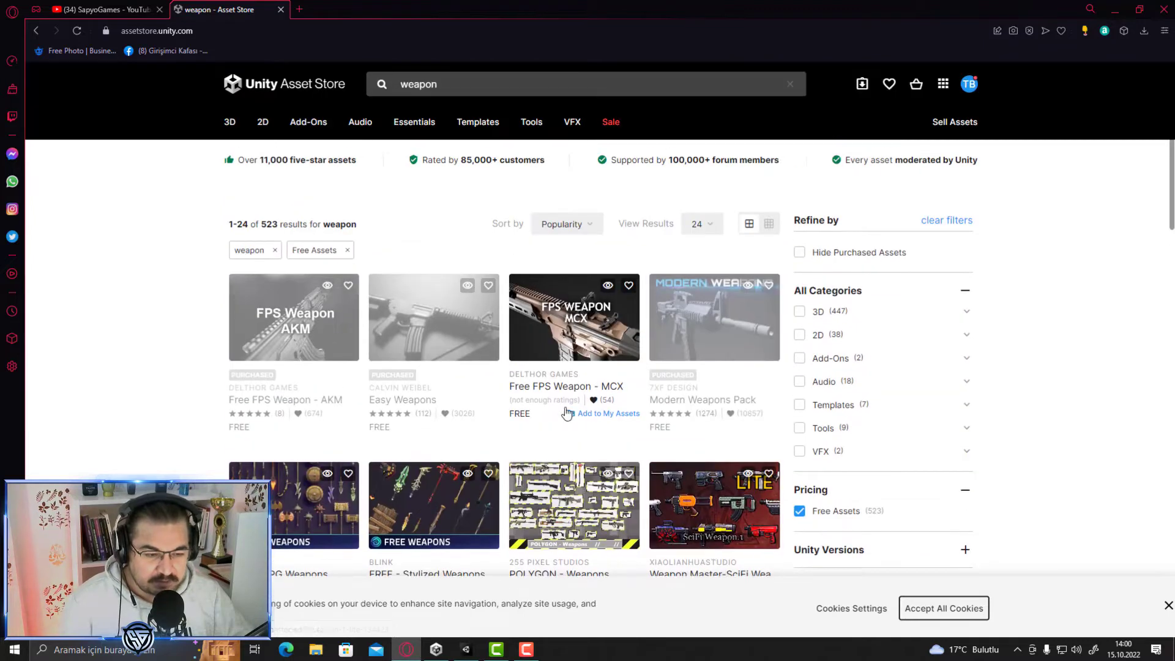
Step: Open the Free FPS Weapon - AKM page and send it to the Unity editor
{"action": "left_click", "coordinate": [272, 327]}
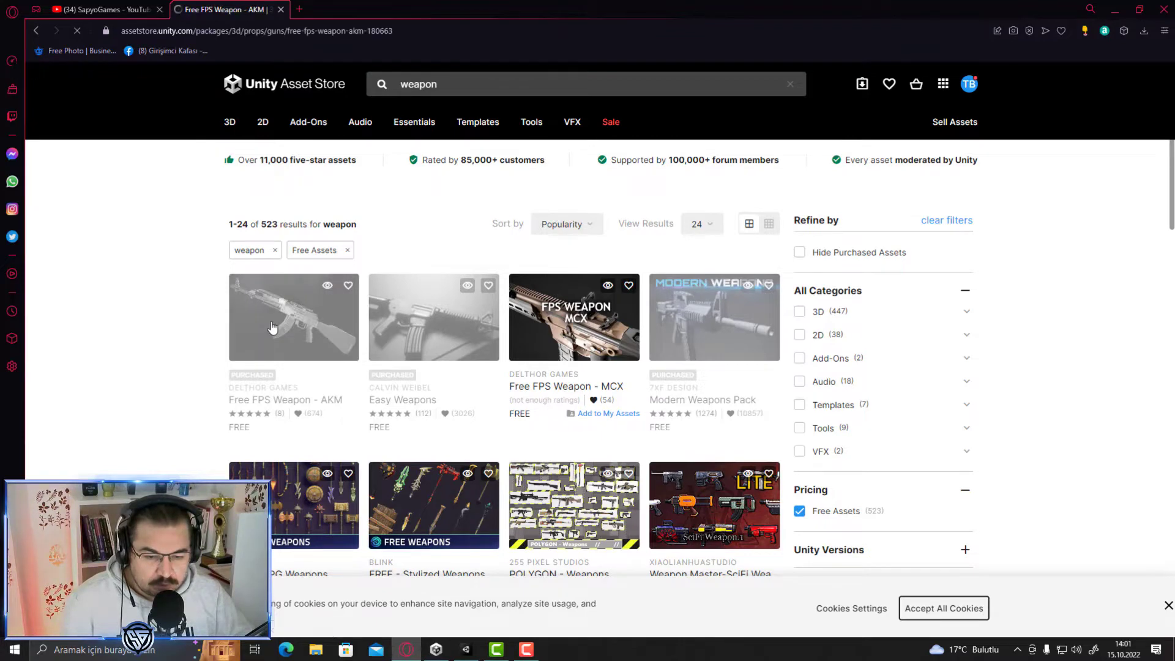
{"action": "scroll", "coordinate": [795, 300], "scroll_direction": "down", "scroll_amount": 2}
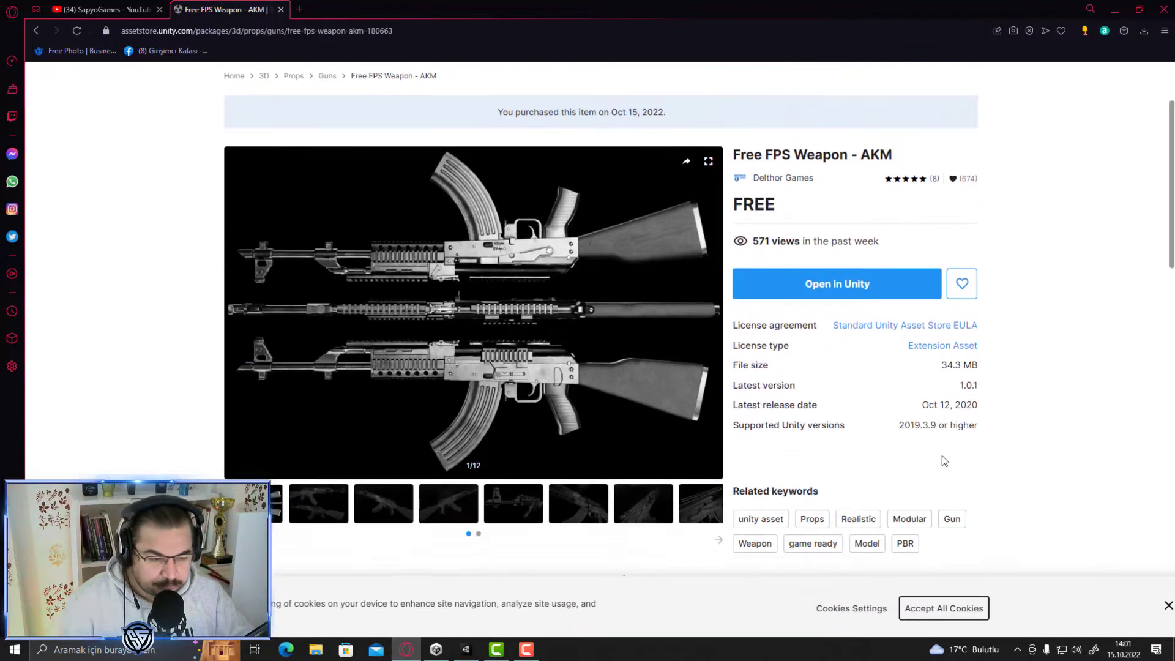
{"action": "left_click", "coordinate": [794, 299]}
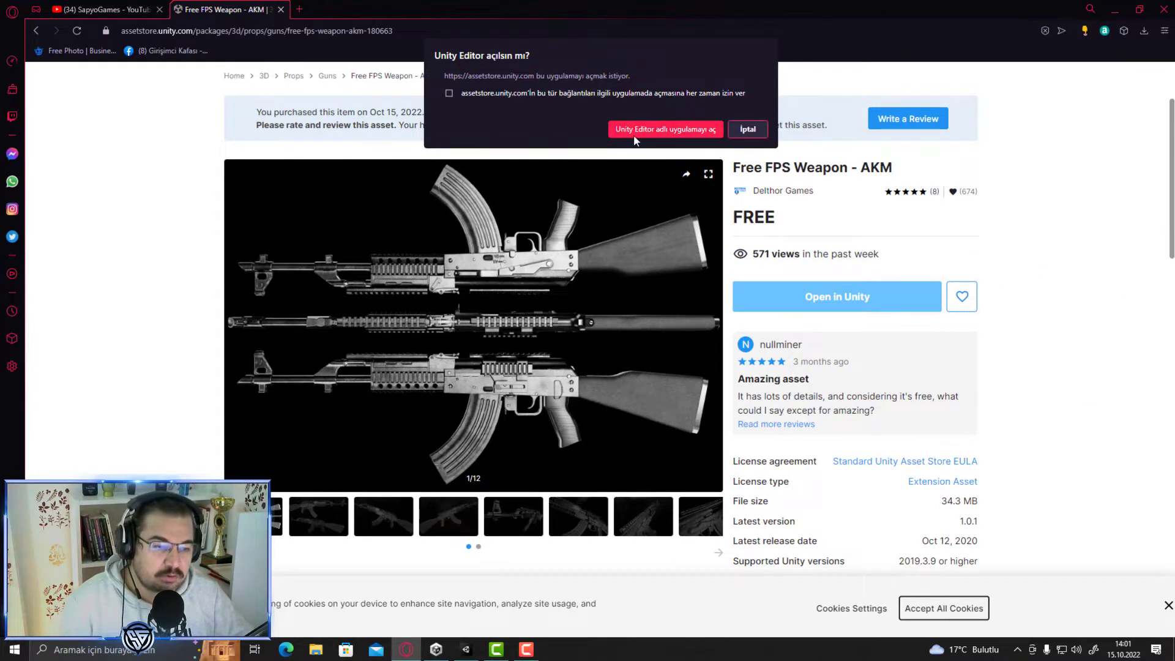
{"action": "left_click", "coordinate": [656, 131]}
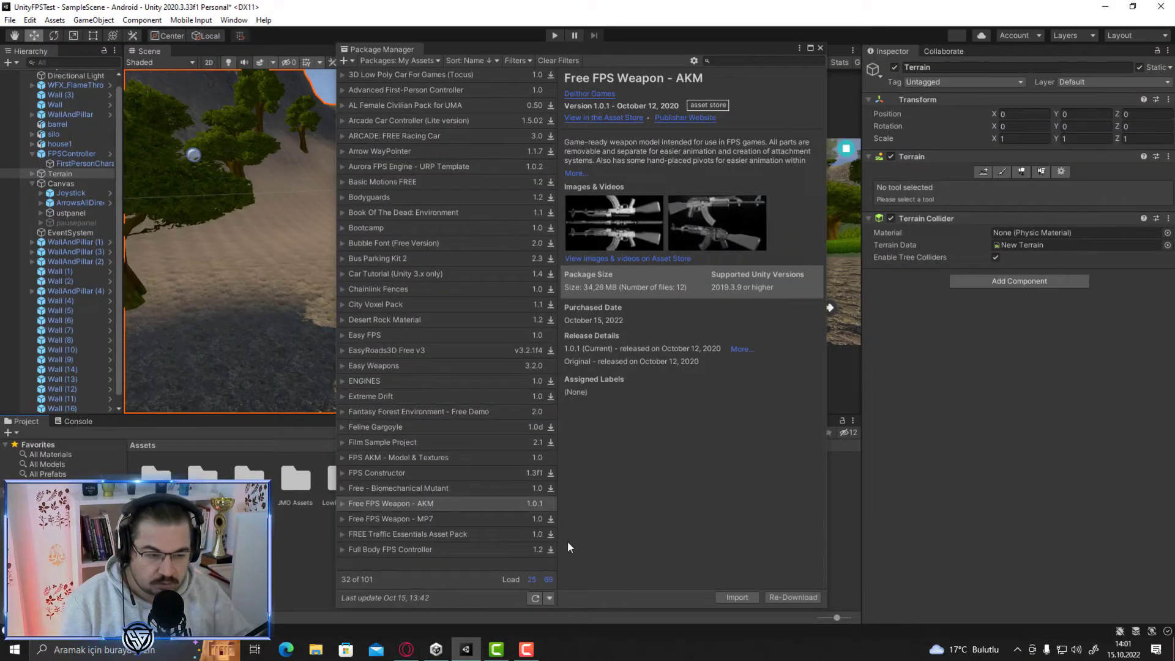
Step: Import all files of the Free FPS Weapon - AKM package, then close the Package Manager
{"action": "left_click", "coordinate": [735, 597]}
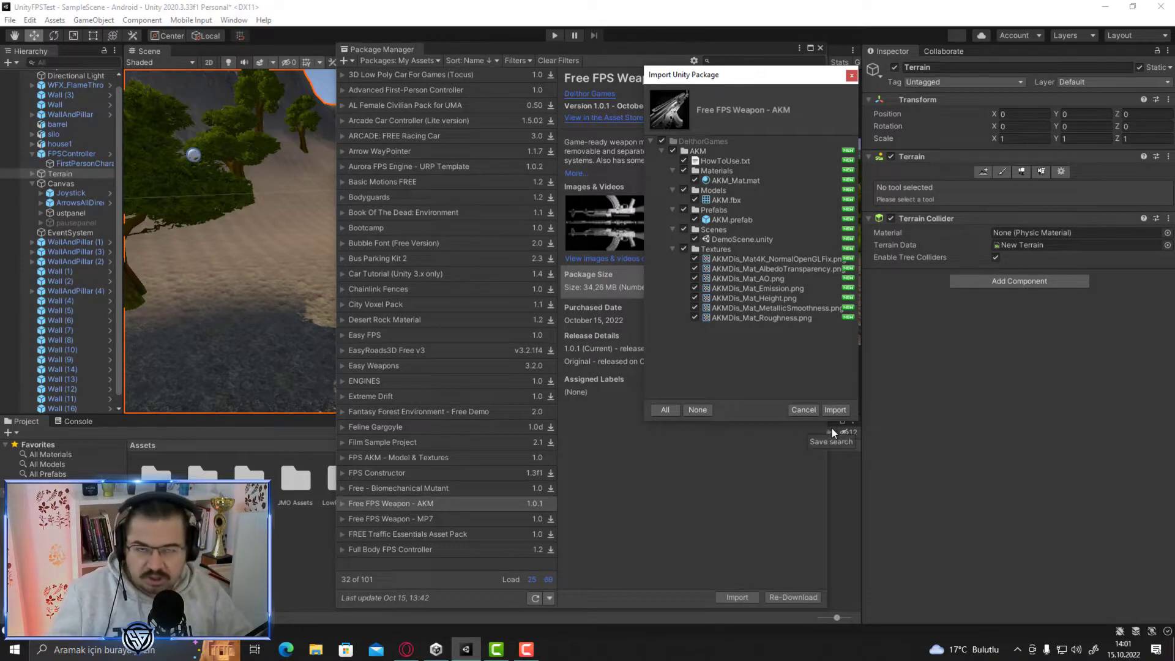
{"action": "left_click", "coordinate": [836, 410]}
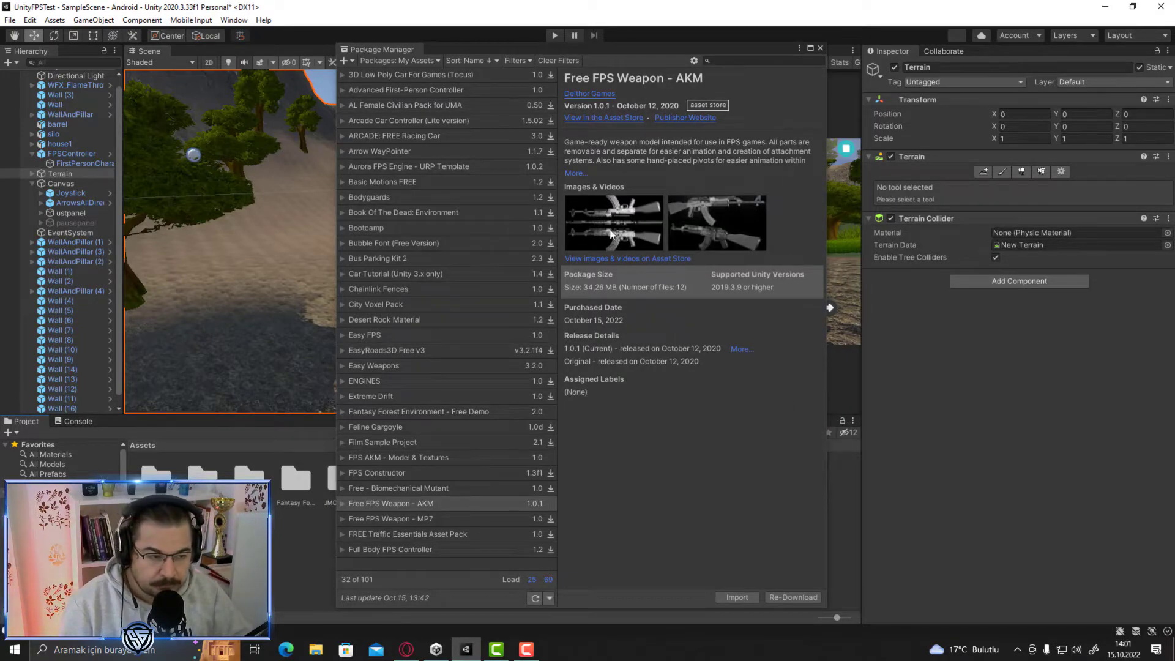
{"action": "left_click", "coordinate": [822, 50]}
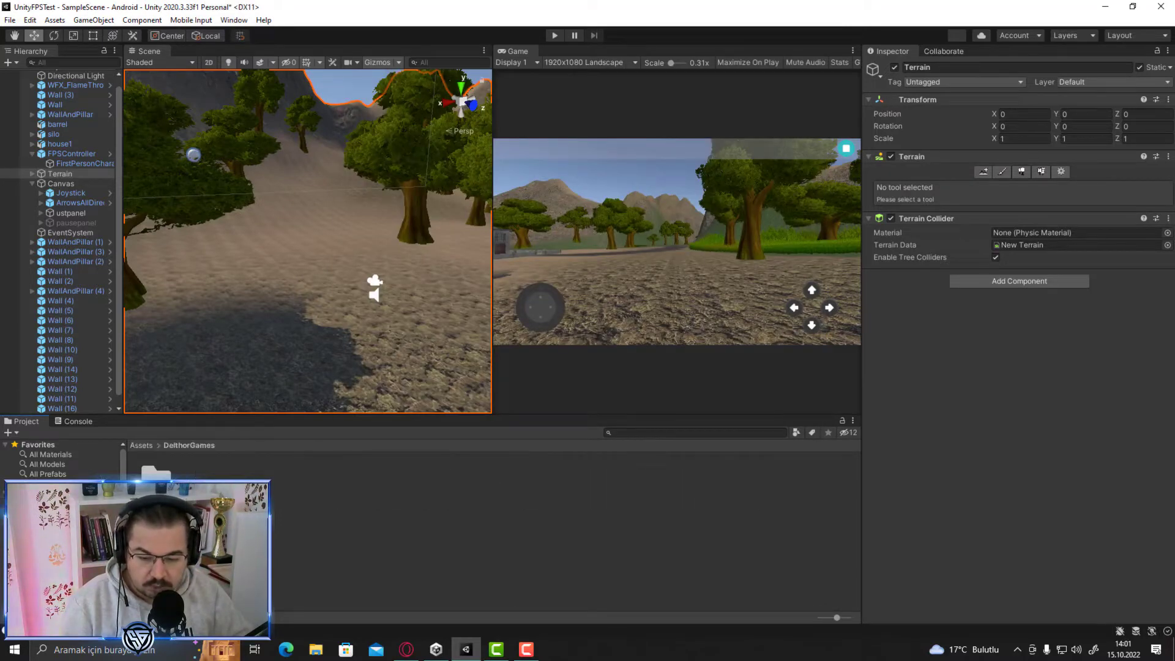
Step: Drag AKM.prefab from DelthorGames/AKM/Prefabs into the scene
{"action": "double_click", "coordinate": [156, 474]}
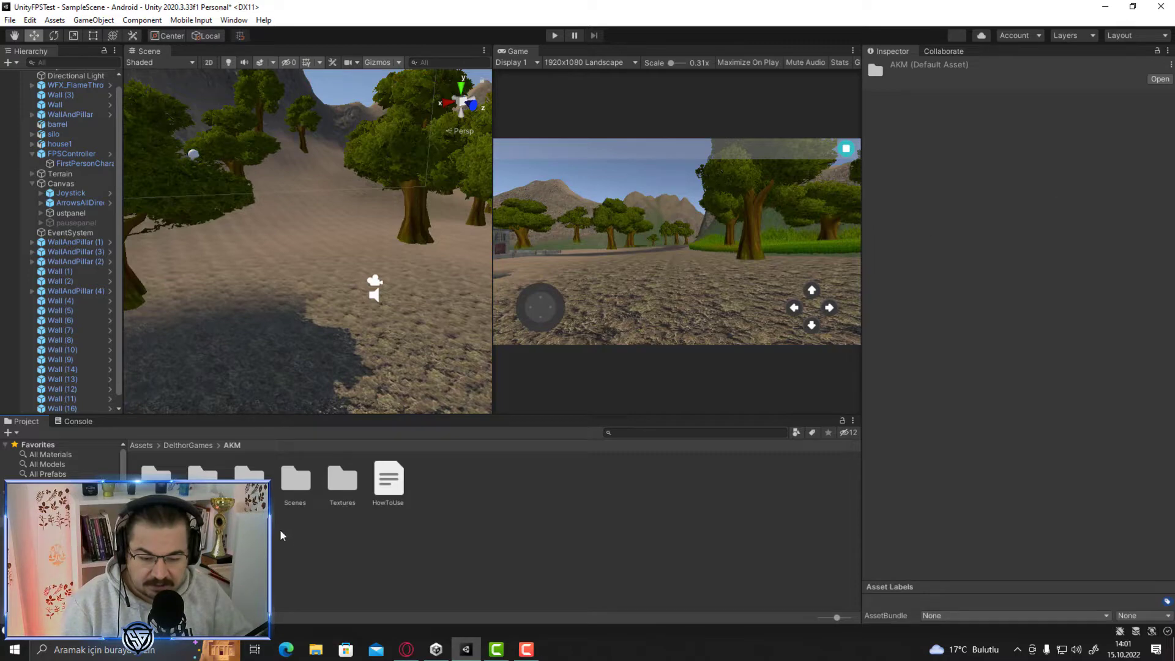
{"action": "double_click", "coordinate": [246, 478]}
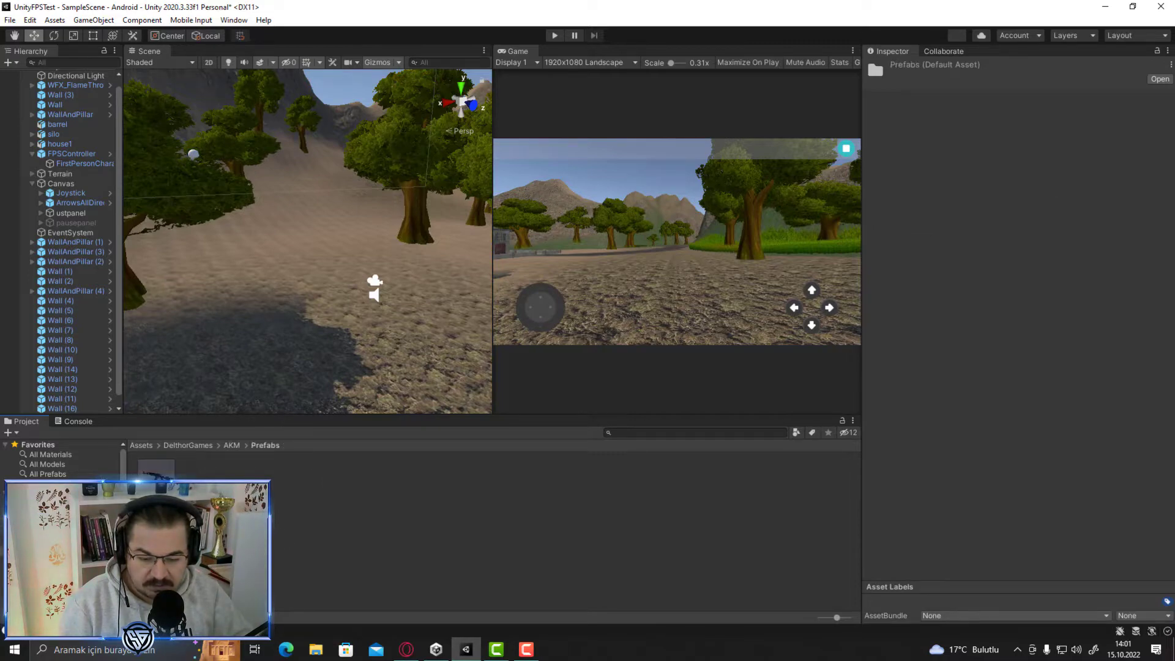
{"action": "left_click", "coordinate": [156, 471]}
{"action": "left_click_drag", "start_coordinate": [156, 471], "coordinate": [347, 341]}
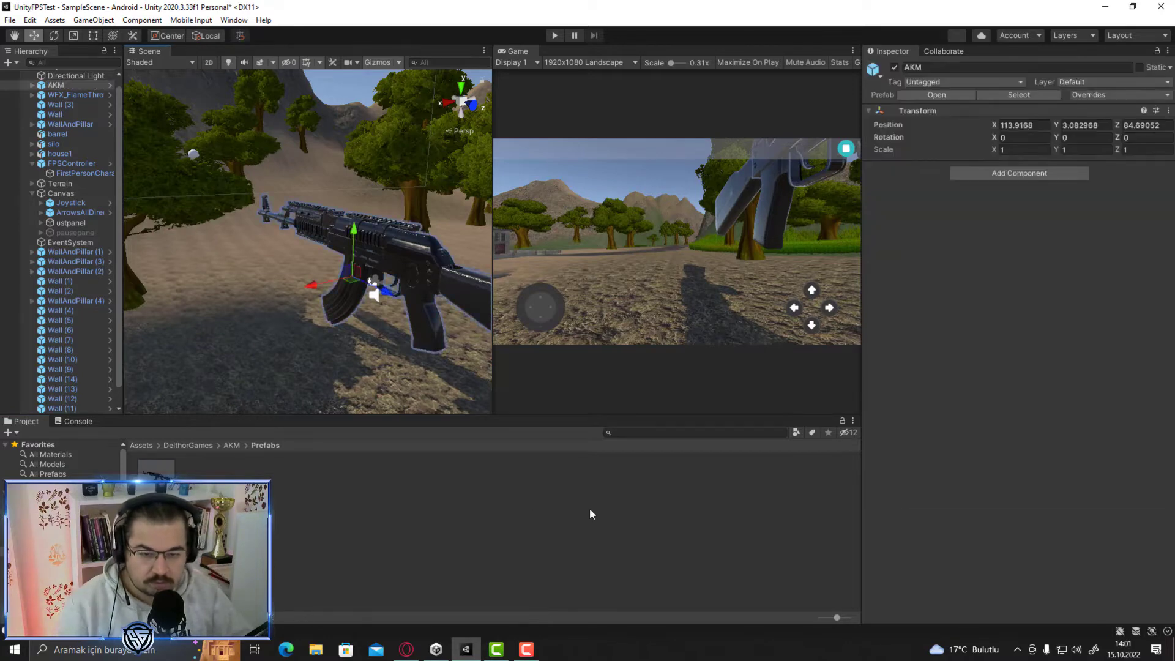
Step: Rotate the rifle about -182° around Y and shrink it to 0.11995 scale
{"action": "left_click", "coordinate": [54, 36]}
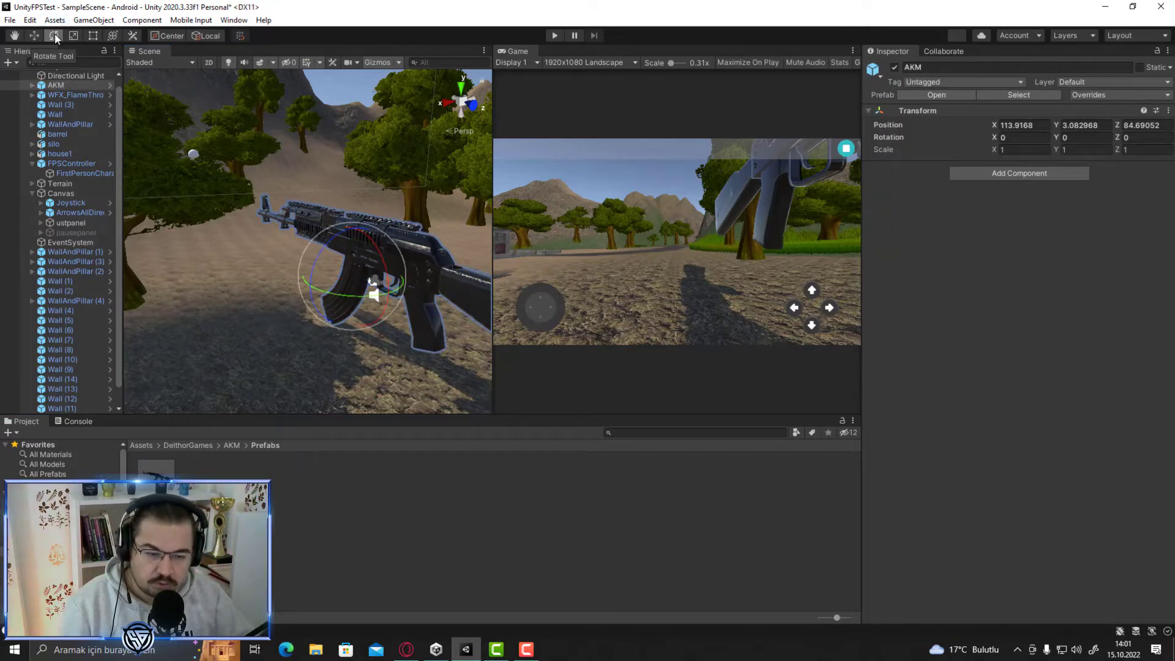
{"action": "left_click_drag", "start_coordinate": [324, 292], "coordinate": [626, 267]}
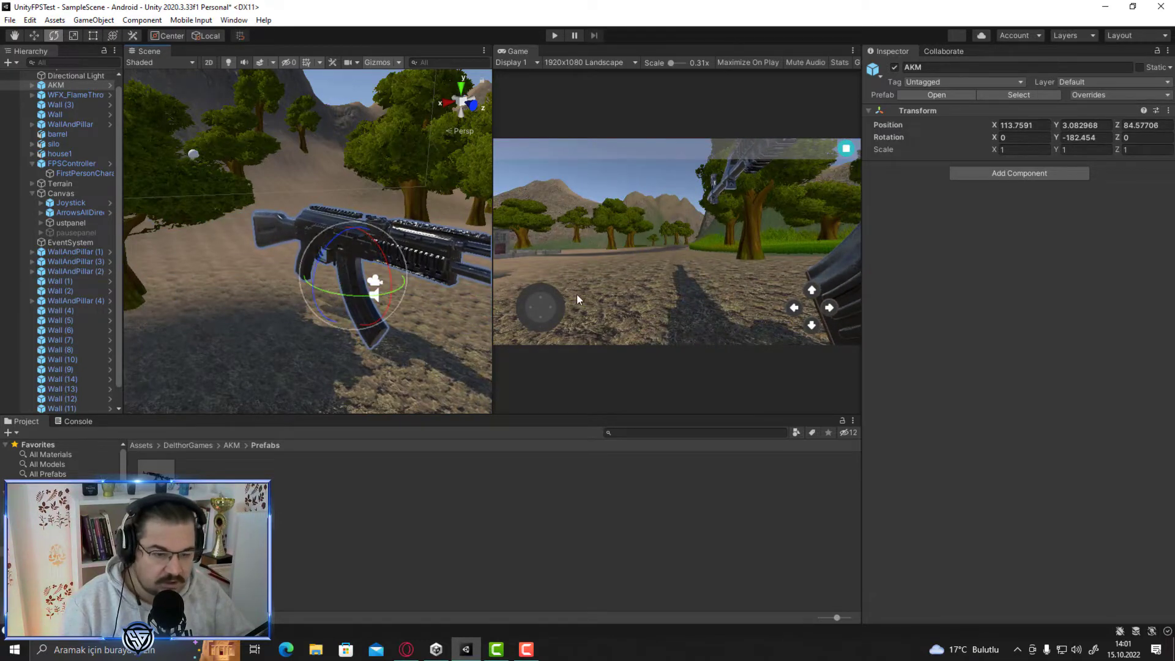
{"action": "left_click", "coordinate": [74, 37]}
{"action": "left_click_drag", "start_coordinate": [354, 276], "coordinate": [385, 333]}
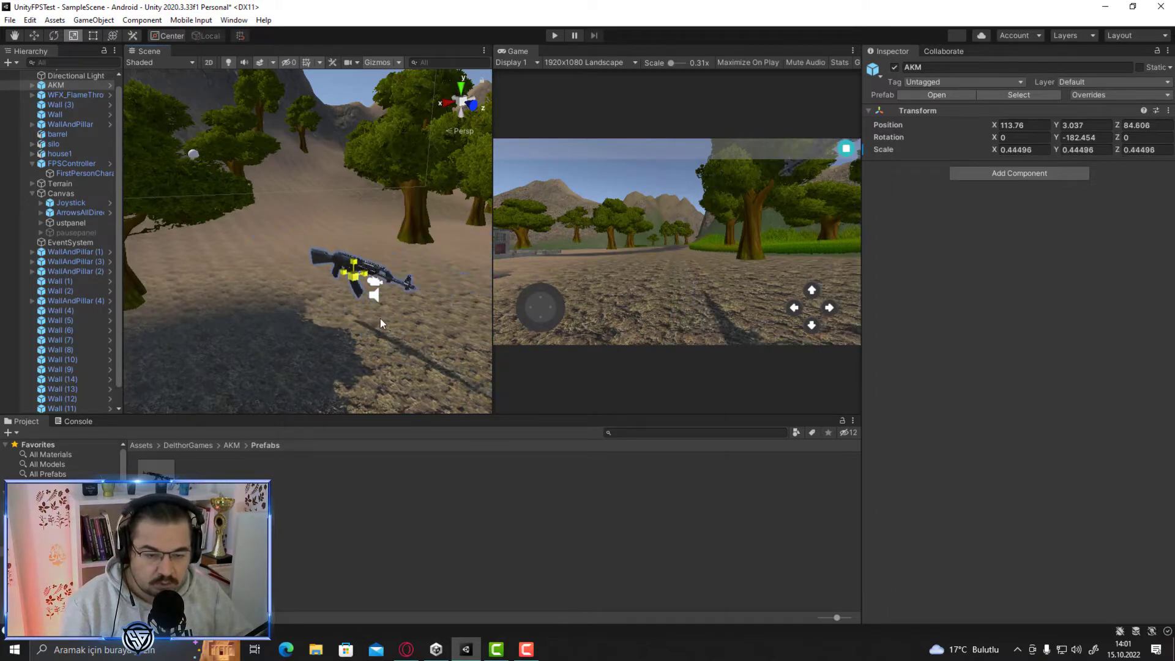
{"action": "left_click", "coordinate": [34, 35]}
Step: Shrink the rifle to 0.0947605 scale and move it to height 1.54 and Z 84.05
{"action": "mouse_move", "coordinate": [353, 229]}
{"action": "left_mouse_down"}
{"action": "mouse_move", "coordinate": [360, 273]}
{"action": "mouse_move", "coordinate": [396, 306]}
{"action": "mouse_move", "coordinate": [436, 307]}
{"action": "mouse_move", "coordinate": [365, 294]}
{"action": "mouse_move", "coordinate": [425, 291]}
{"action": "mouse_move", "coordinate": [355, 286]}
{"action": "mouse_move", "coordinate": [407, 292]}
{"action": "mouse_move", "coordinate": [400, 258]}
{"action": "mouse_move", "coordinate": [427, 291]}
{"action": "mouse_move", "coordinate": [354, 288]}
{"action": "left_mouse_up"}
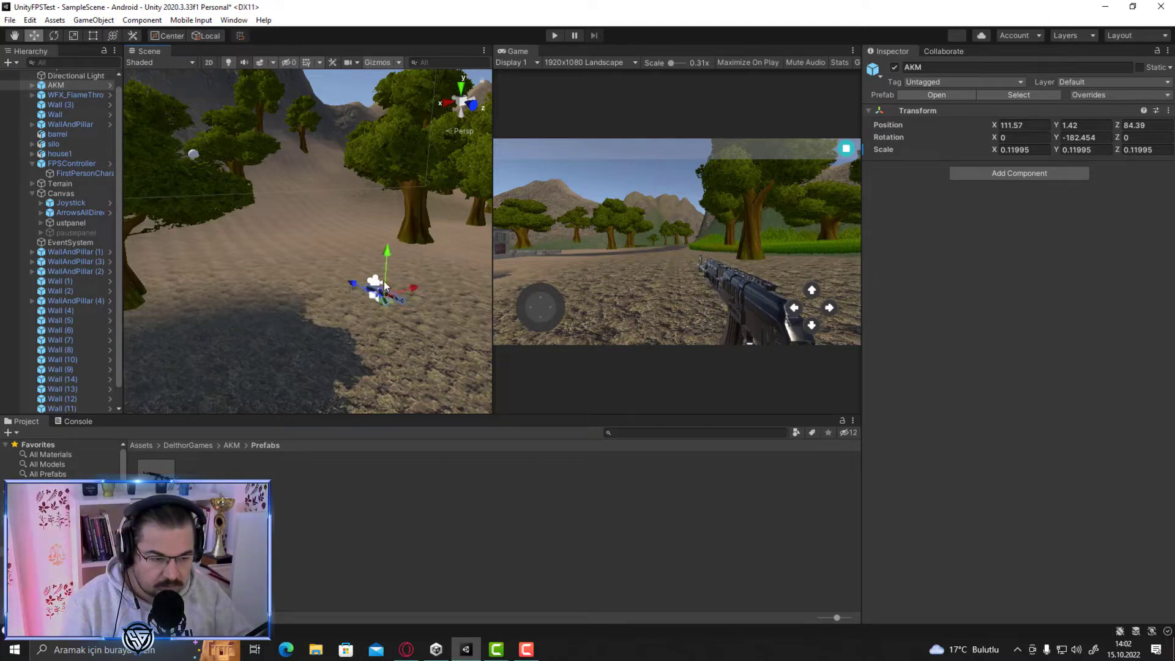
{"action": "left_click", "coordinate": [73, 36]}
{"action": "left_click_drag", "start_coordinate": [384, 298], "coordinate": [384, 310]}
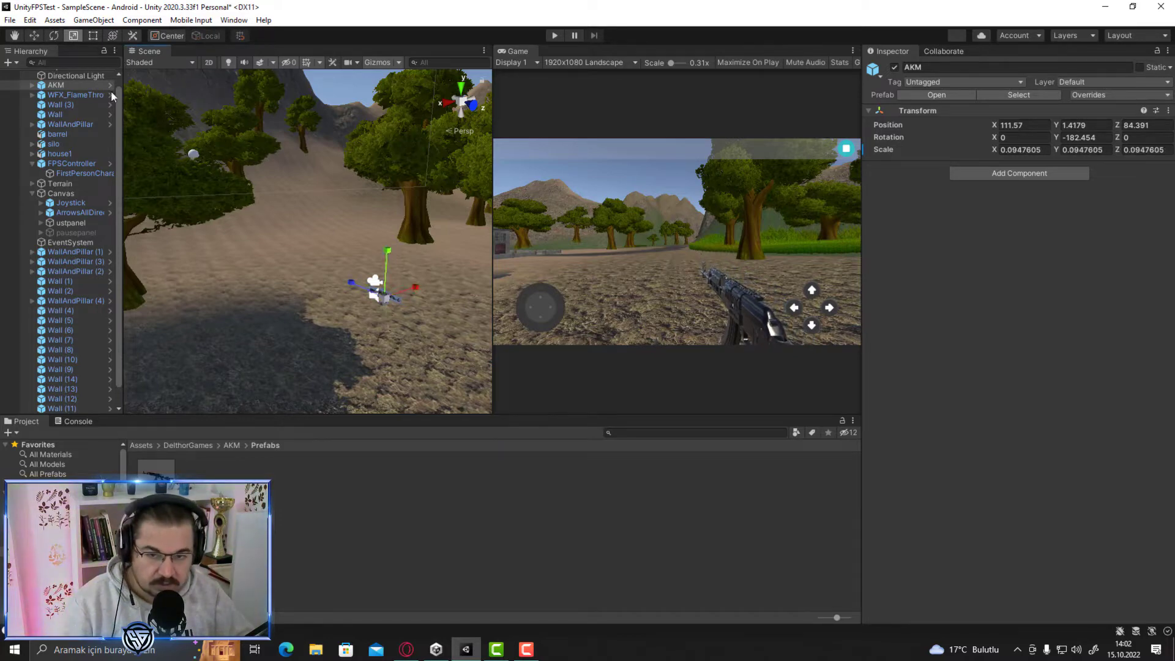
{"action": "left_click", "coordinate": [34, 36]}
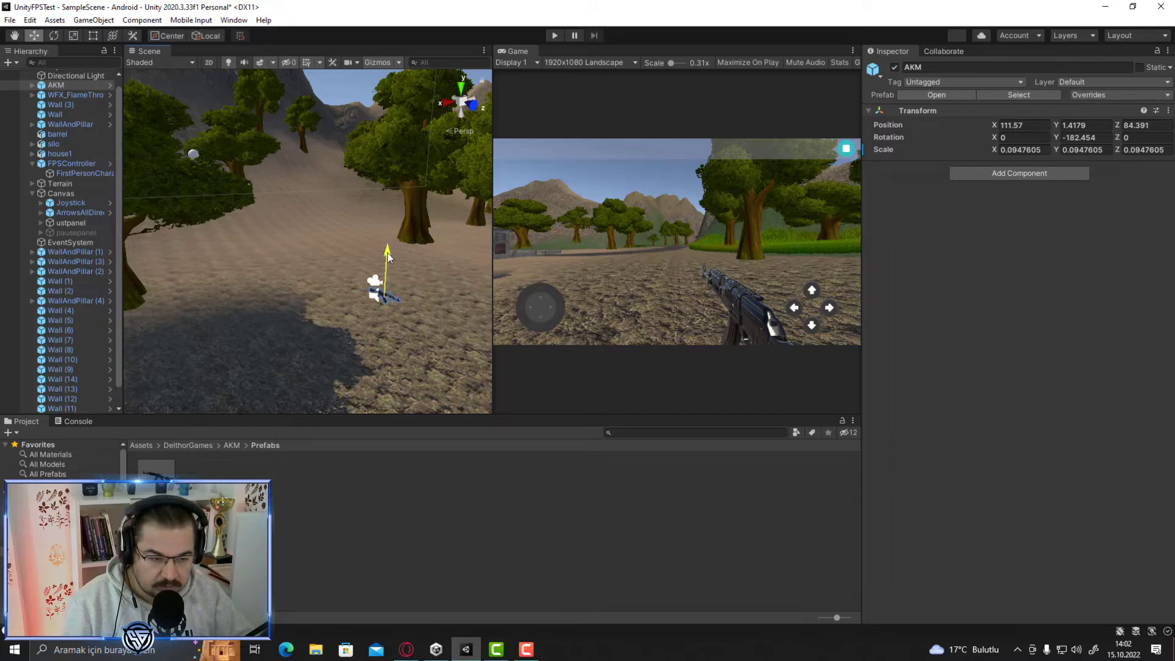
{"action": "left_click_drag", "start_coordinate": [387, 252], "coordinate": [415, 286]}
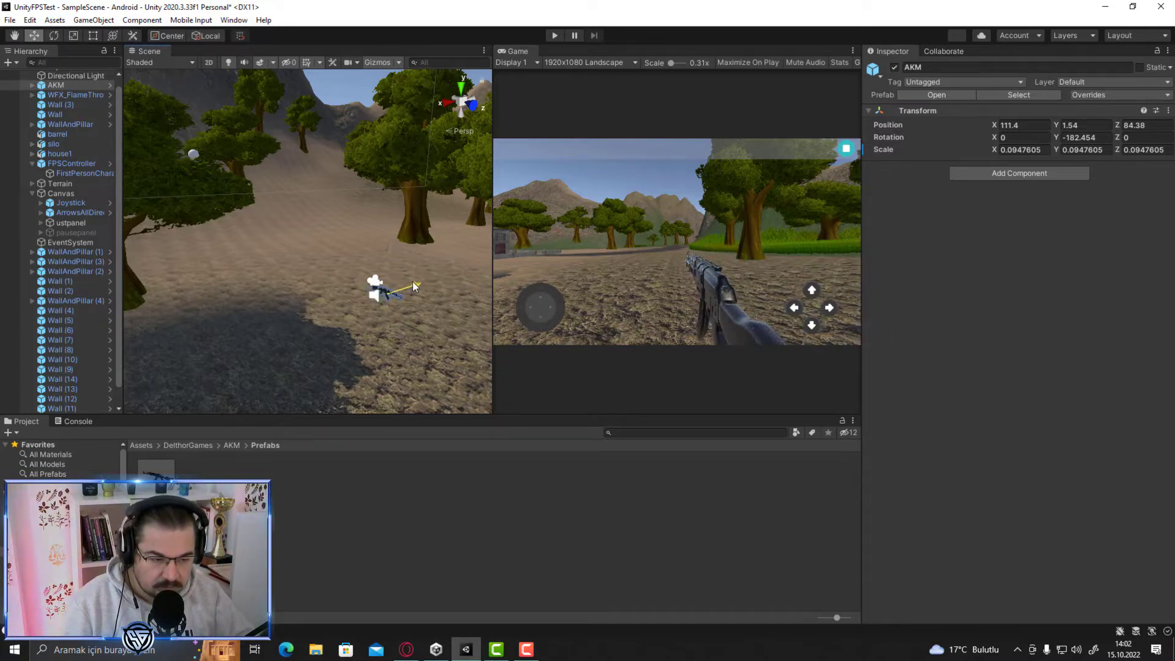
{"action": "left_click_drag", "start_coordinate": [415, 286], "coordinate": [353, 283]}
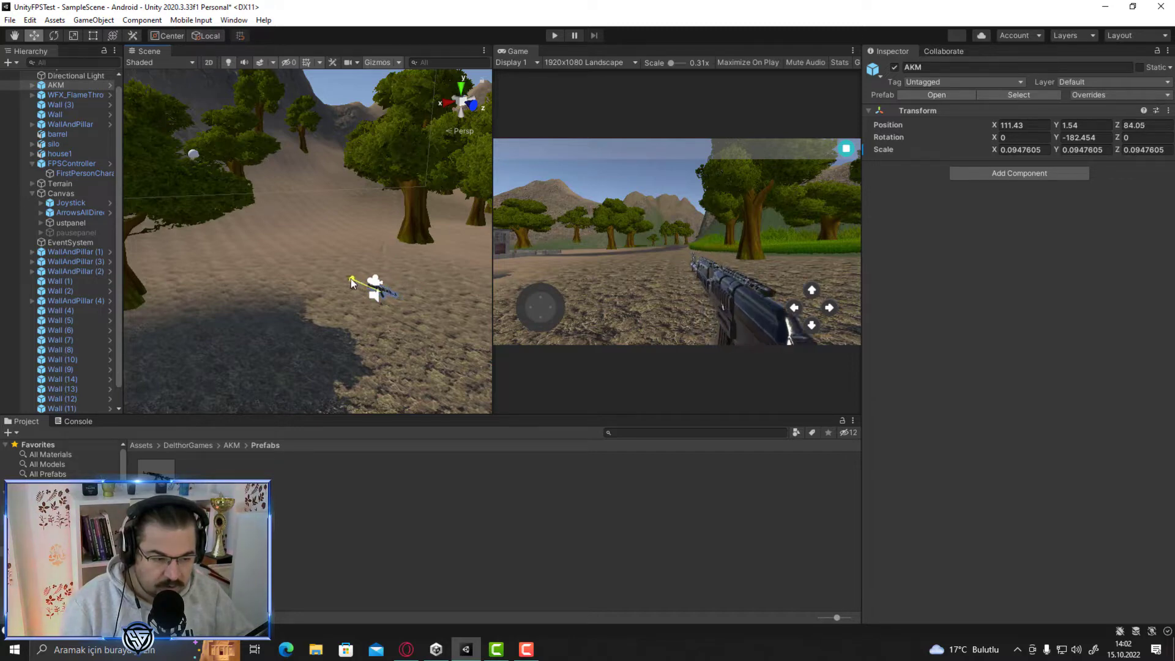
{"action": "left_click_drag", "start_coordinate": [353, 283], "coordinate": [354, 284]}
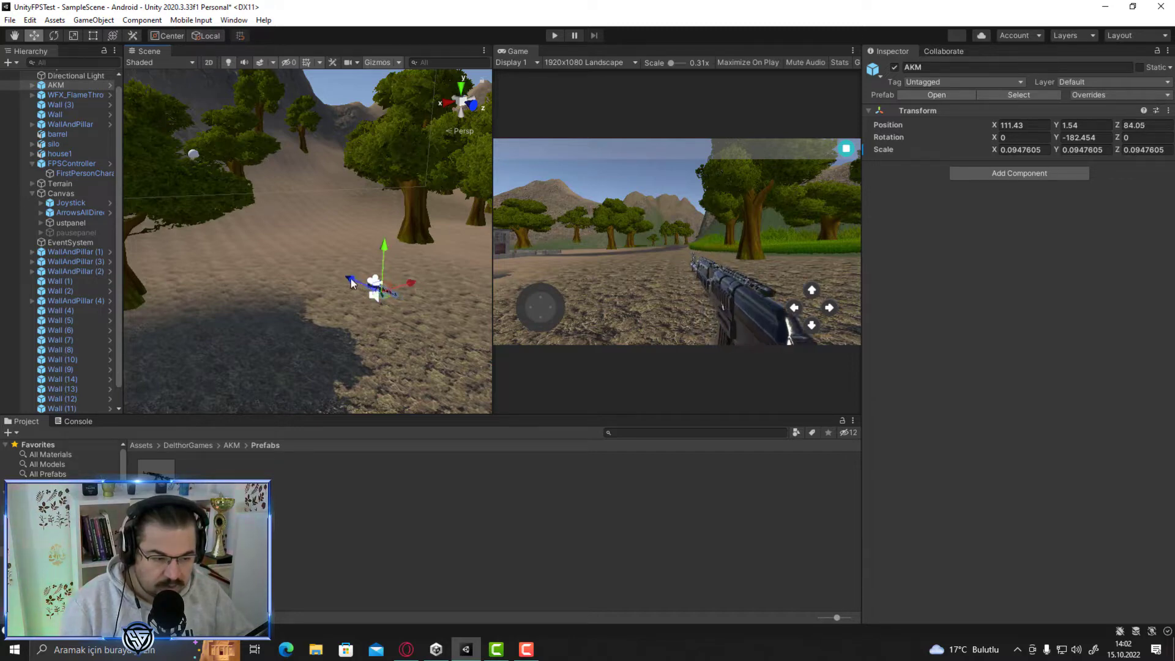
Step: Check the Game view resolution list, then fine-tune the rifle to X 111.39 and adjust its height
{"action": "left_click", "coordinate": [630, 61]}
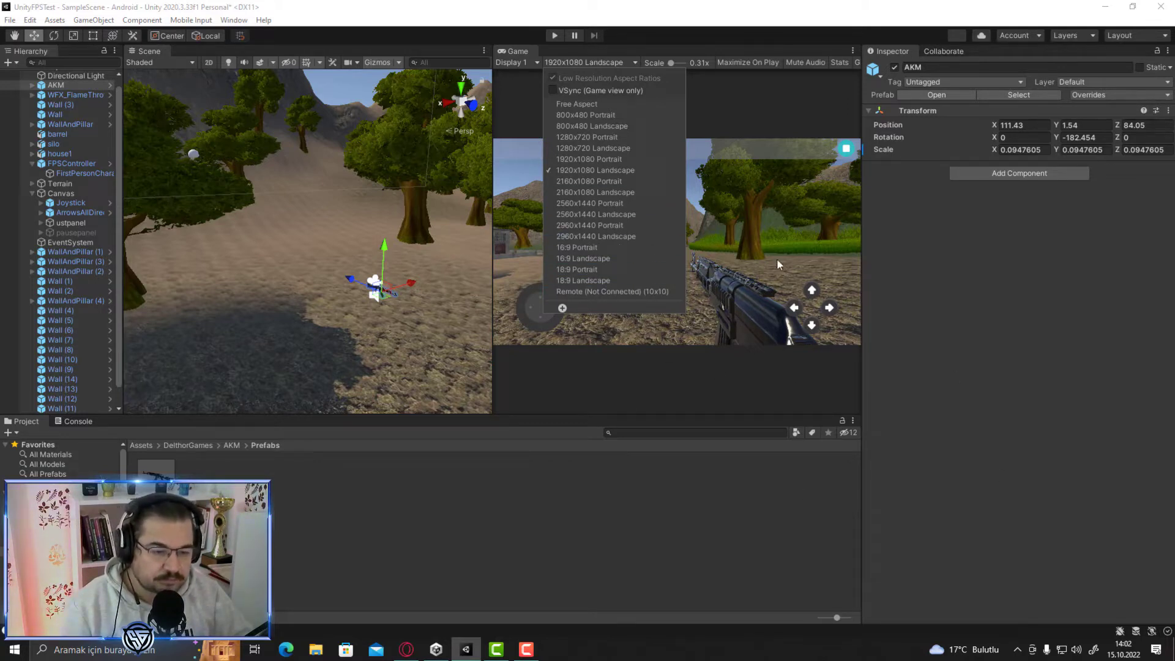
{"action": "left_click", "coordinate": [765, 243]}
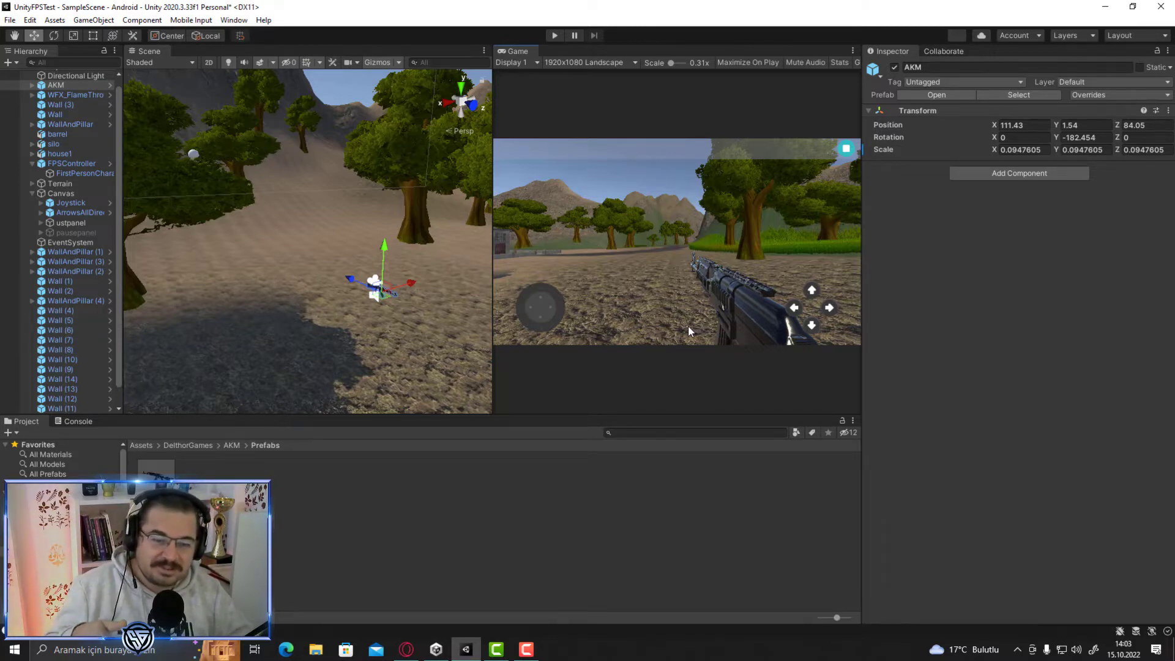
{"action": "left_click", "coordinate": [626, 63]}
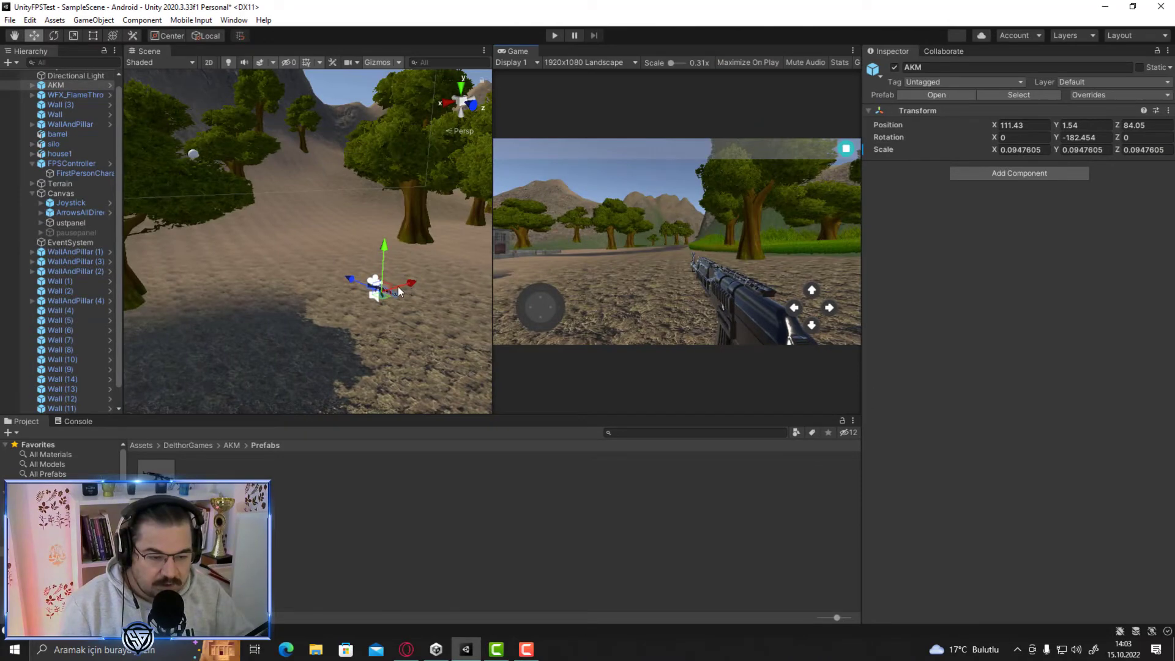
{"action": "left_click_drag", "start_coordinate": [410, 283], "coordinate": [411, 283]}
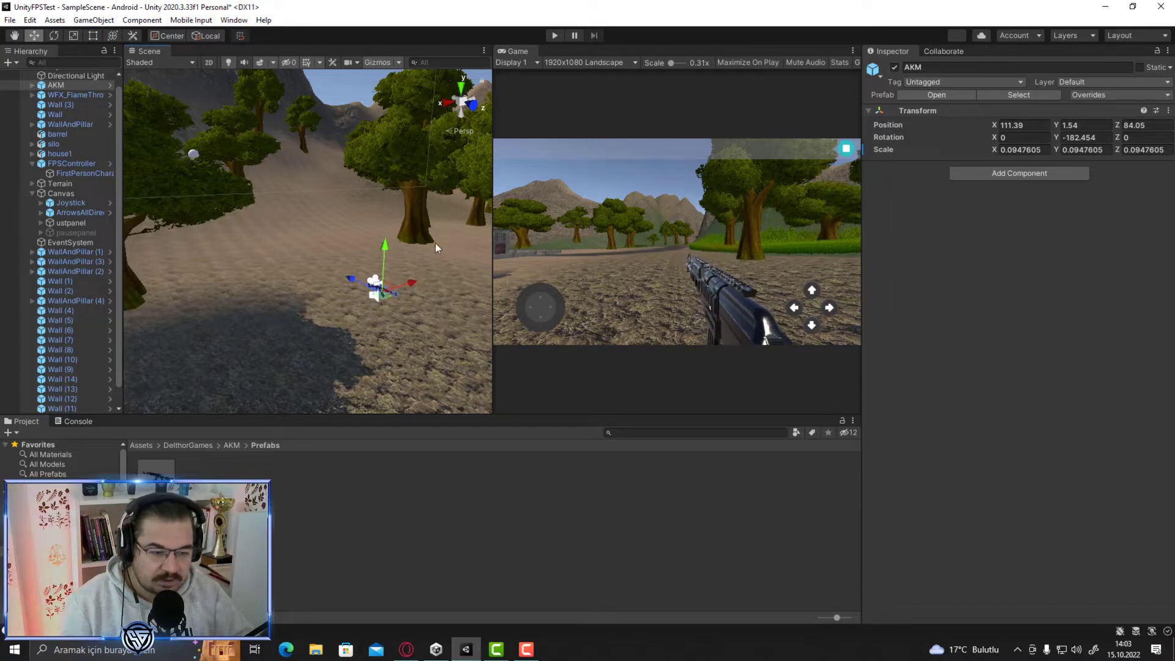
{"action": "left_click_drag", "start_coordinate": [385, 250], "coordinate": [384, 248]}
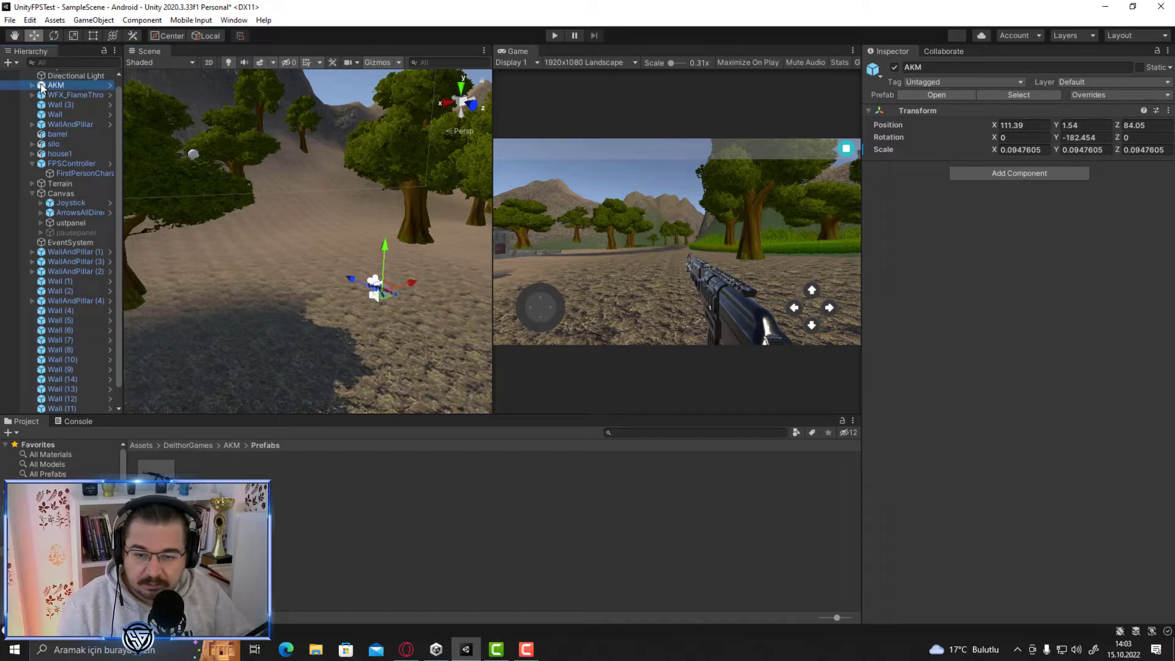
Step: Parent AKM under FPSController > FirstPersonCharacter and start play mode
{"action": "left_click_drag", "start_coordinate": [42, 87], "coordinate": [70, 175]}
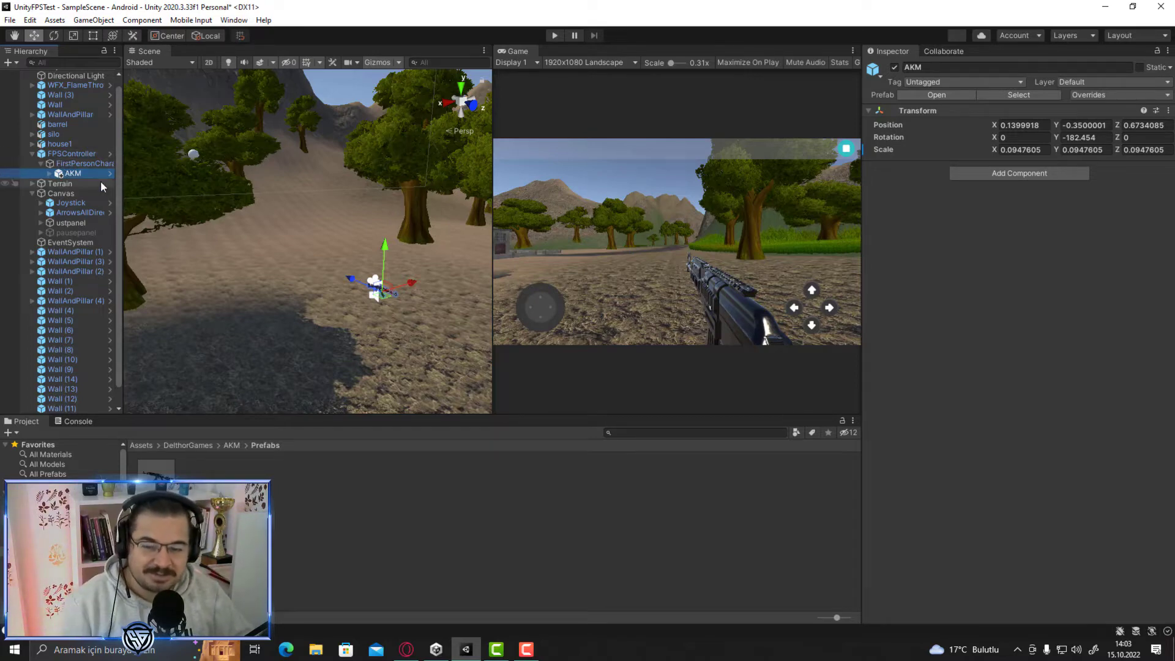
{"action": "left_click", "coordinate": [555, 36]}
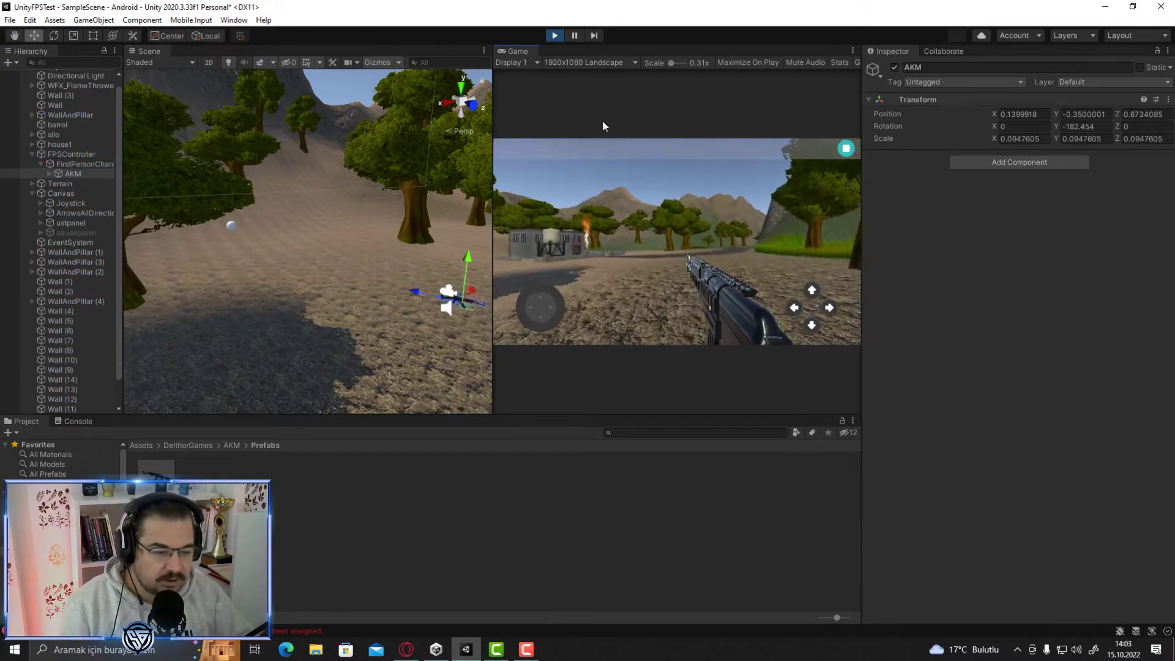
Step: Look around and walk forward to confirm the rifle follows the camera, then stop the game
{"action": "mouse_move", "coordinate": [554, 295]}
{"action": "left_mouse_down"}
{"action": "mouse_move", "coordinate": [586, 306]}
{"action": "mouse_move", "coordinate": [537, 309]}
{"action": "left_mouse_up"}
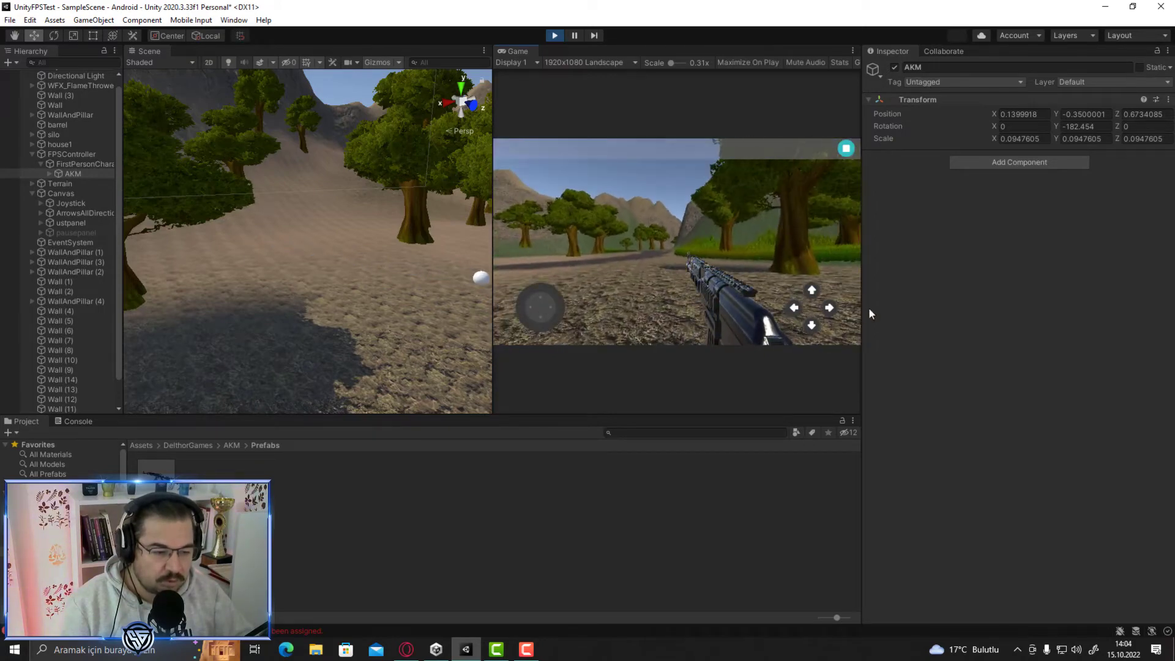
{"action": "left_click", "coordinate": [811, 292]}
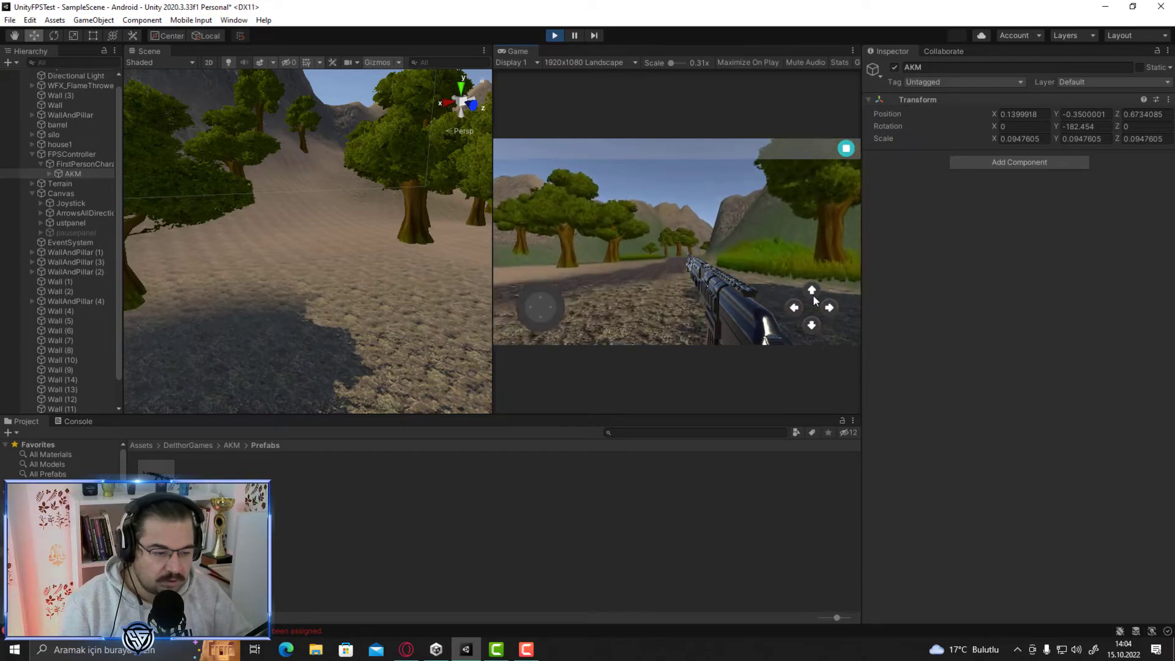
{"action": "left_click_drag", "start_coordinate": [813, 294], "coordinate": [554, 40]}
{"action": "left_click", "coordinate": [554, 37]}
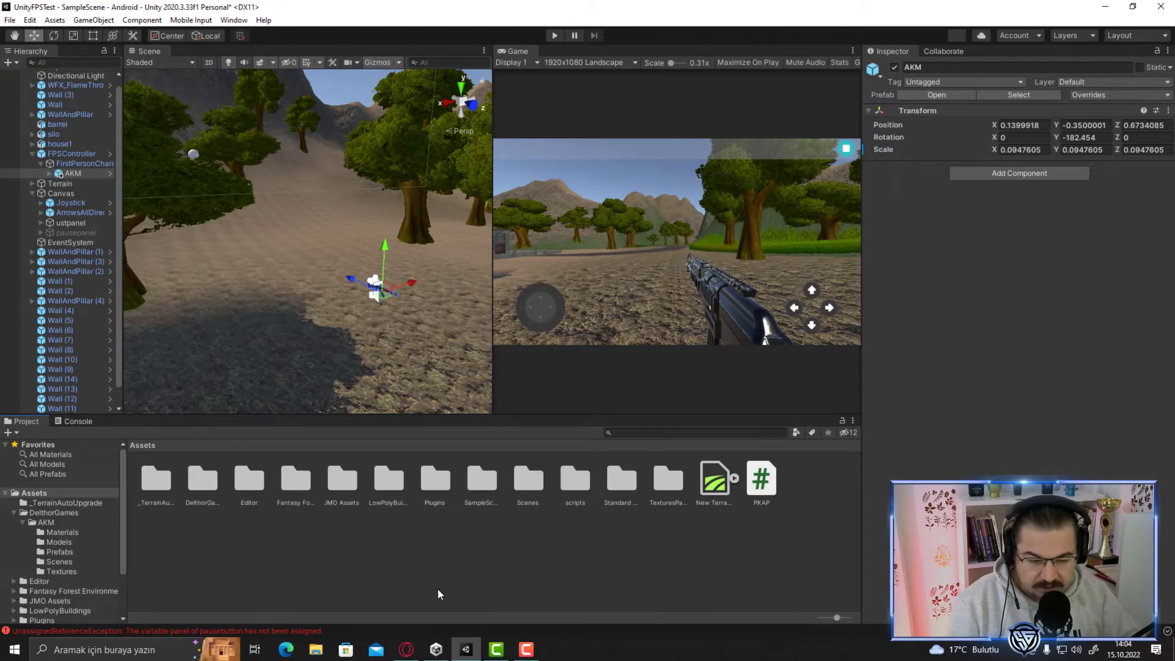
Step: Attach AtesEtme.cs from Assets/scripts to FPSController and open it in Visual Studio
{"action": "left_click", "coordinate": [410, 560]}
{"action": "double_click", "coordinate": [571, 484]}
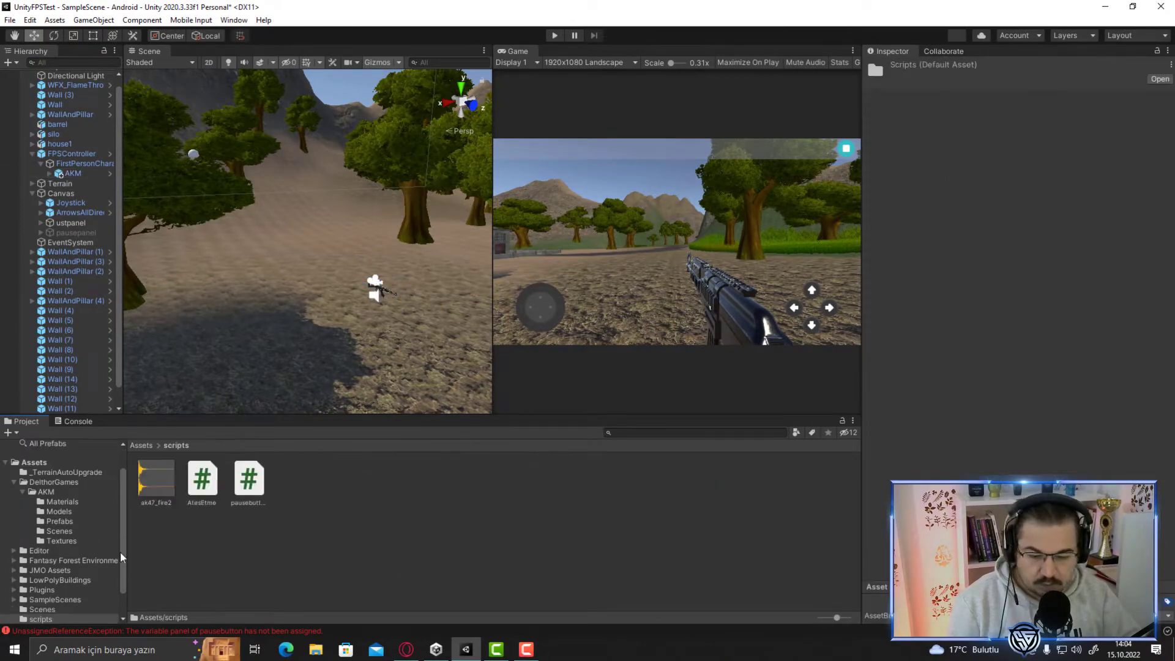
{"action": "left_click", "coordinate": [207, 482]}
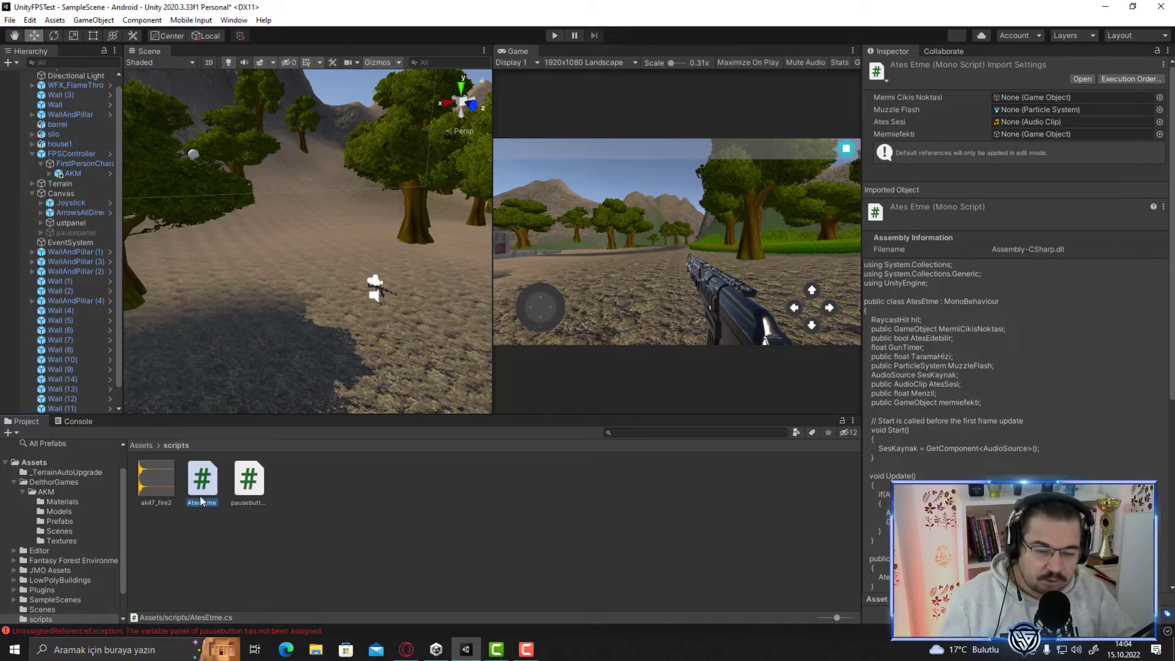
{"action": "left_click_drag", "start_coordinate": [197, 498], "coordinate": [57, 153]}
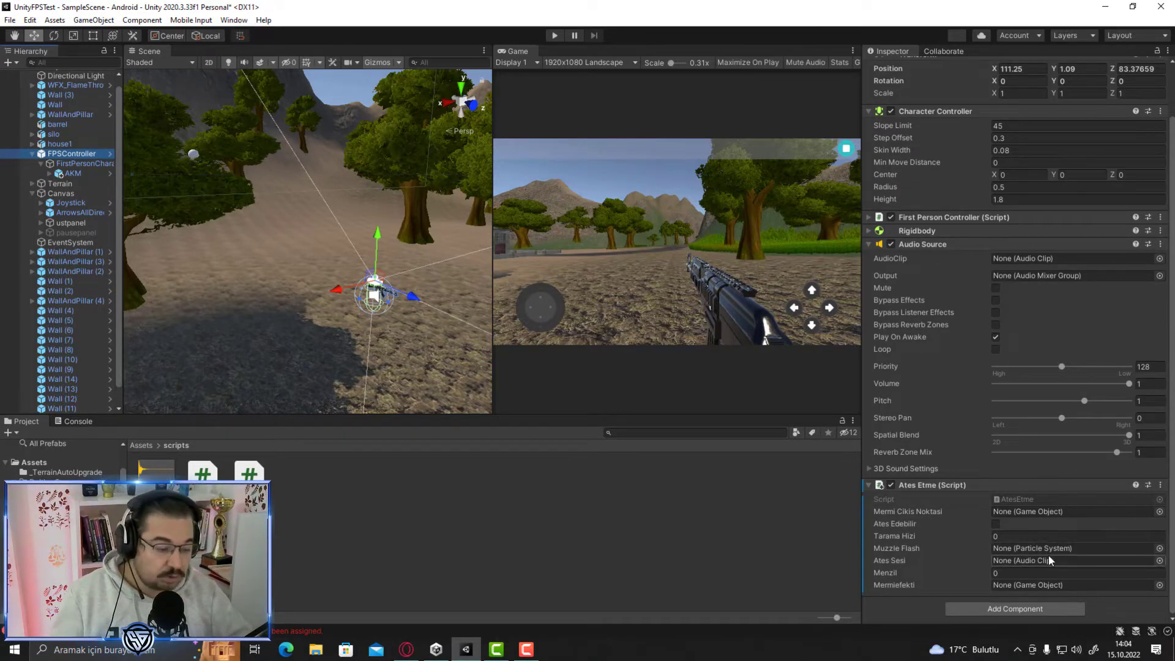
{"action": "double_click", "coordinate": [1020, 499]}
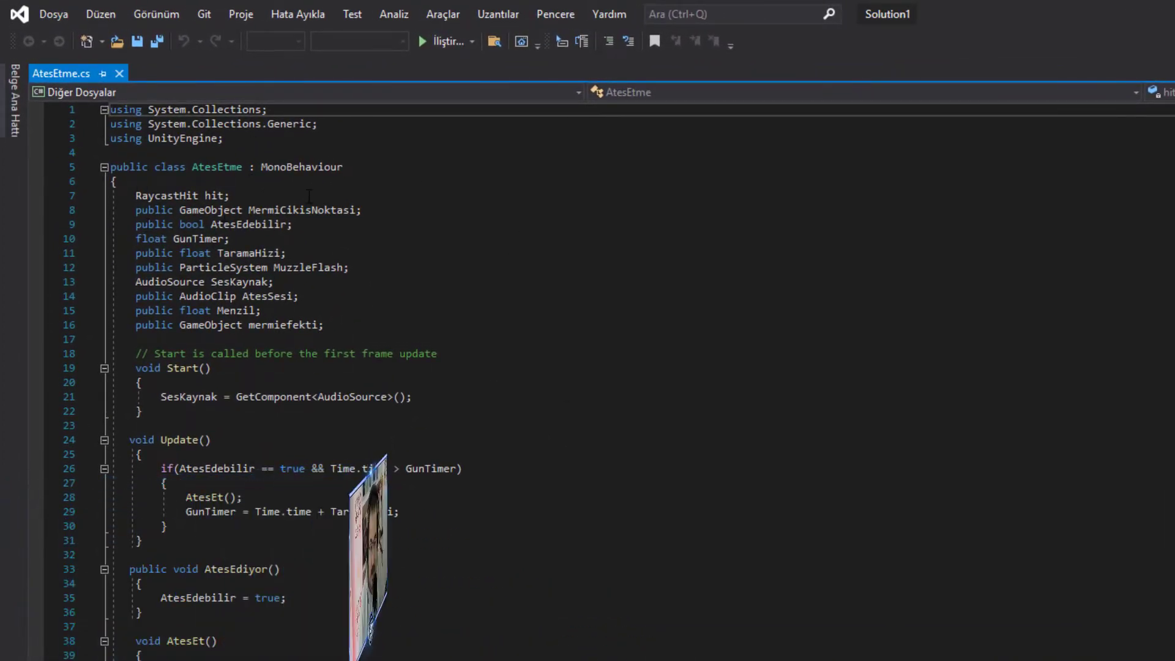
{"action": "mouse_move", "coordinate": [361, 210]}
{"action": "left_mouse_down"}
{"action": "mouse_move", "coordinate": [260, 197]}
{"action": "mouse_move", "coordinate": [253, 210]}
{"action": "left_mouse_up"}
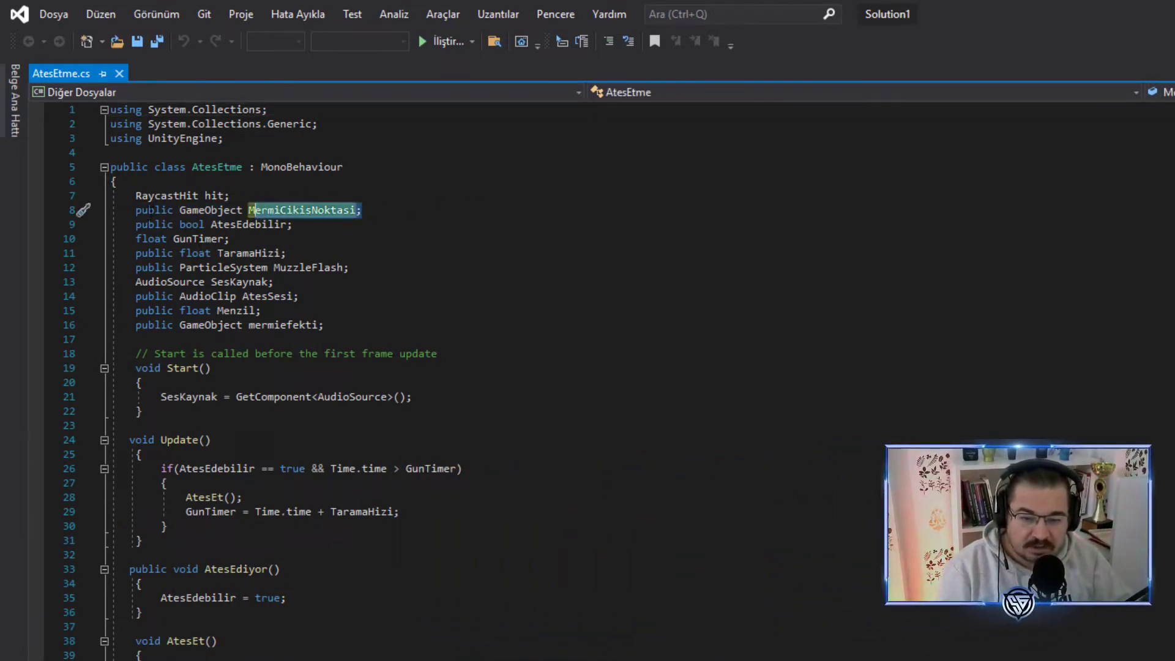
{"action": "left_click", "coordinate": [167, 210]}
{"action": "left_click", "coordinate": [237, 224]}
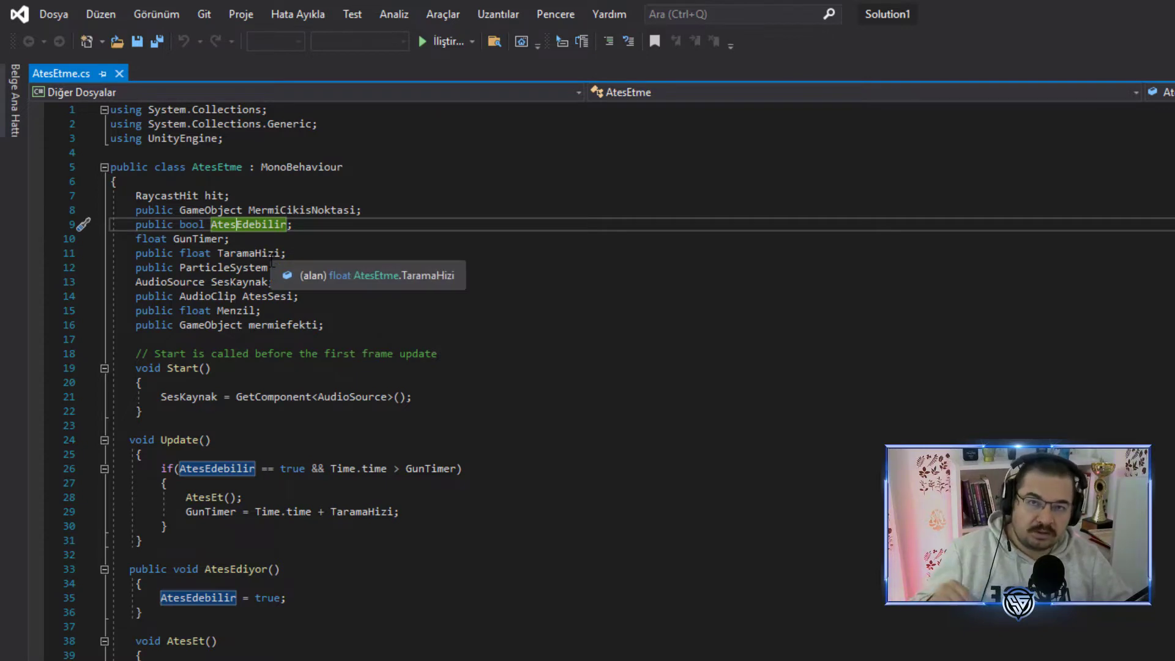
{"action": "left_click", "coordinate": [305, 226]}
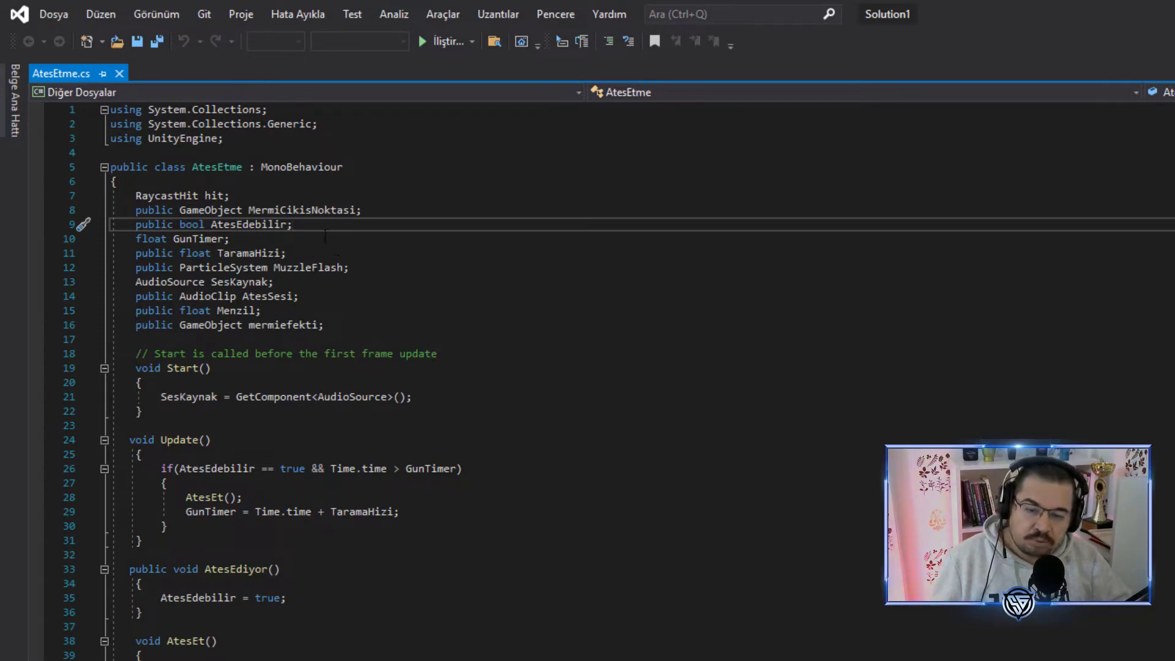
{"action": "mouse_move", "coordinate": [284, 225]}
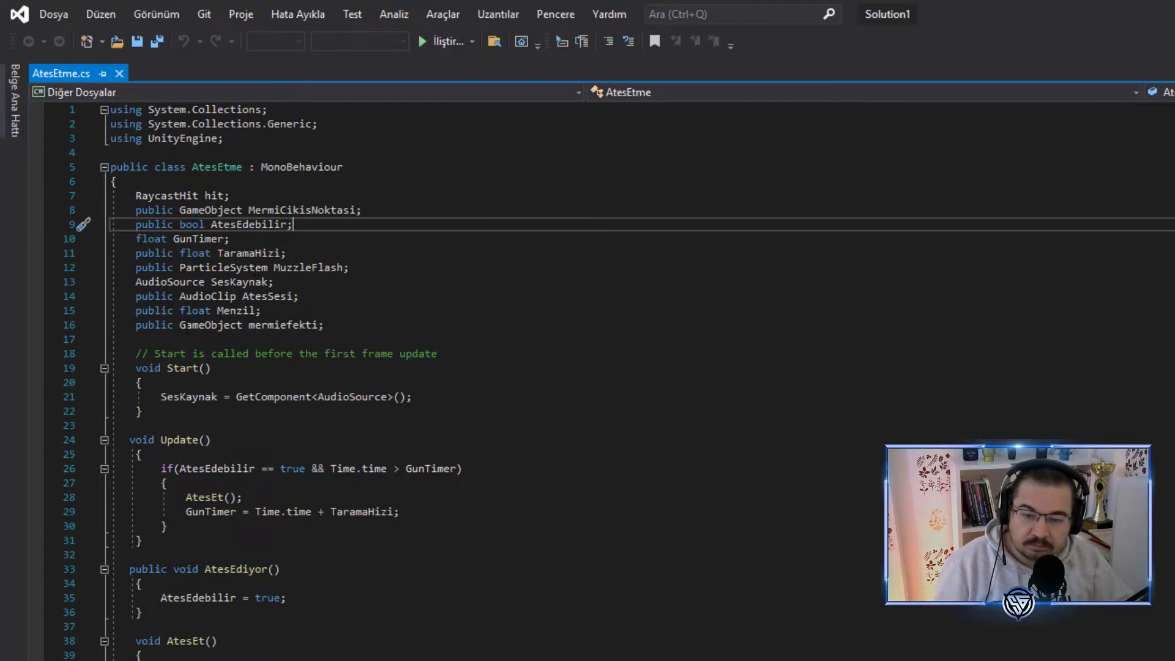
{"action": "key", "text": "Down"}
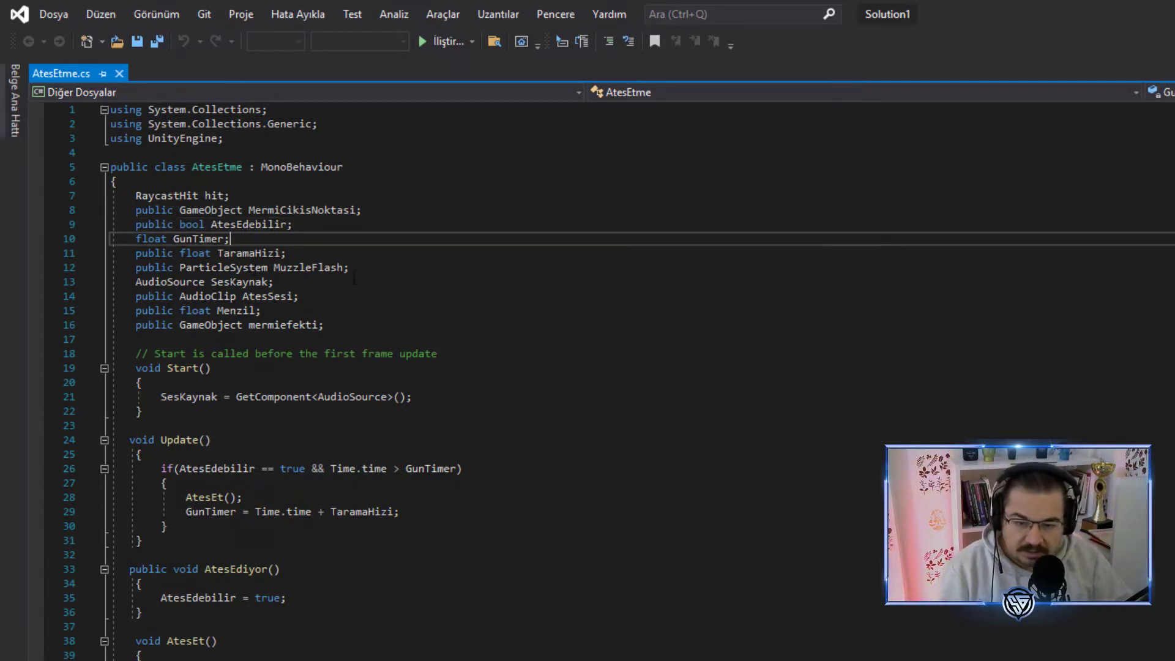
{"action": "key", "text": "Down"}
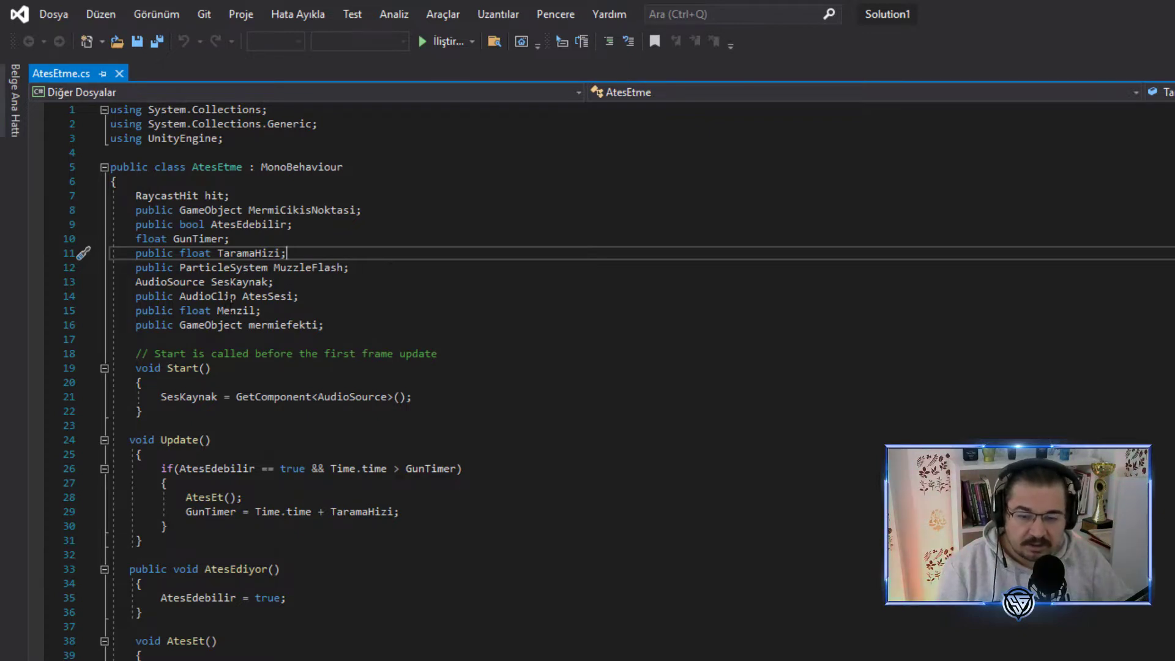
{"action": "left_click", "coordinate": [291, 286]}
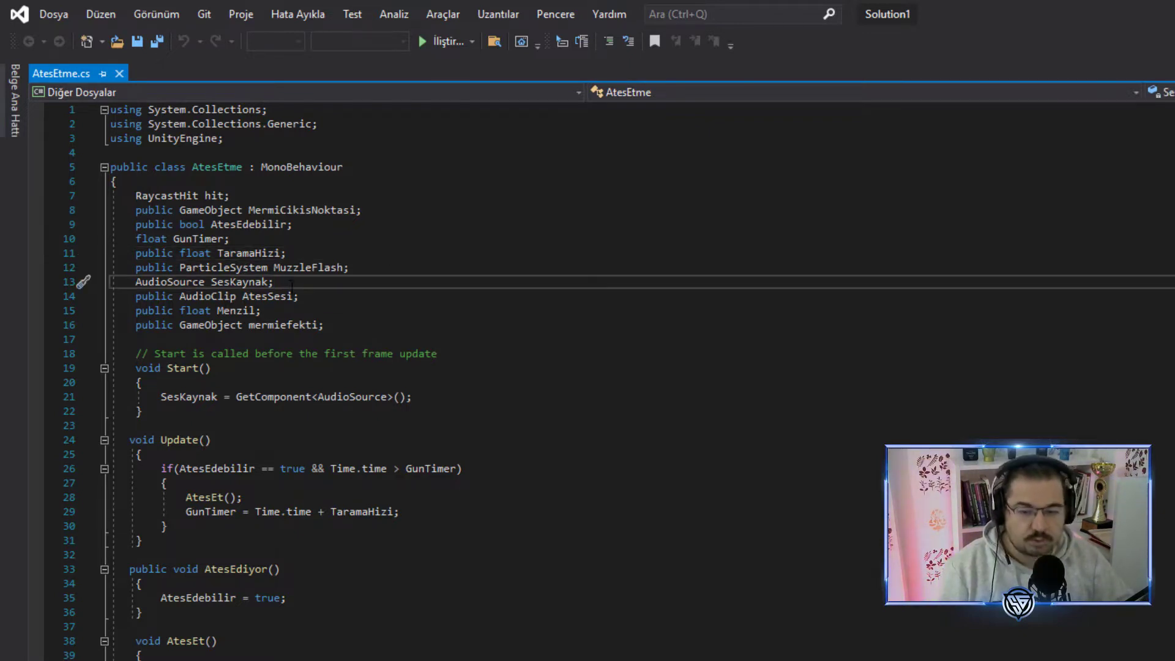
{"action": "left_click", "coordinate": [338, 306]}
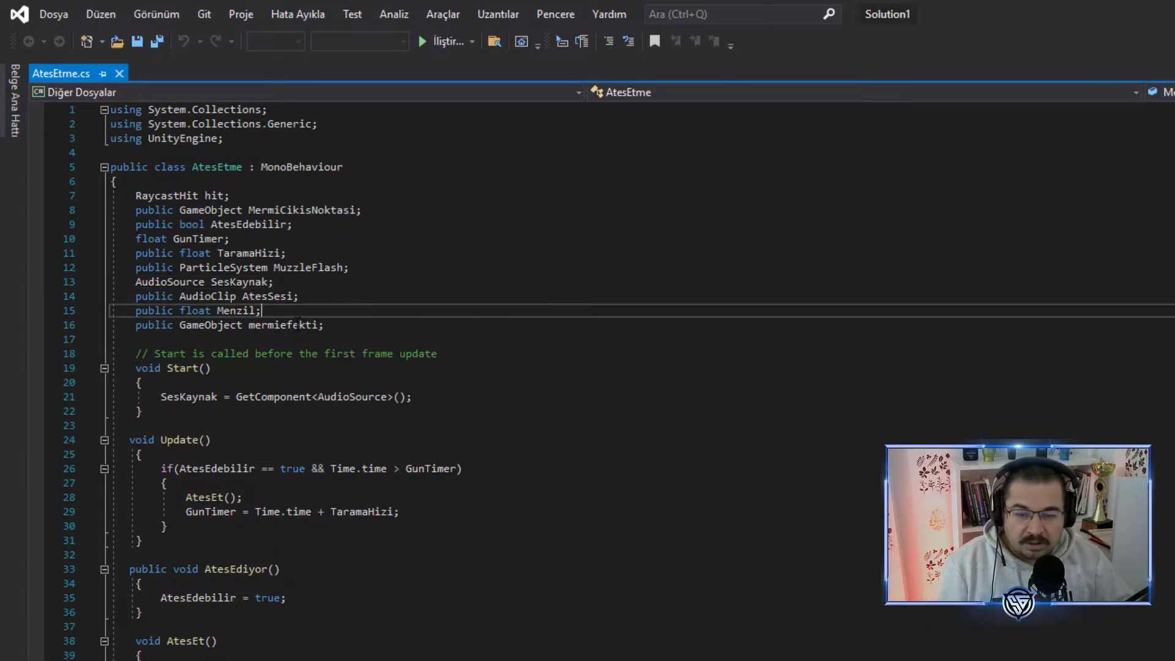
{"action": "mouse_move", "coordinate": [284, 320]}
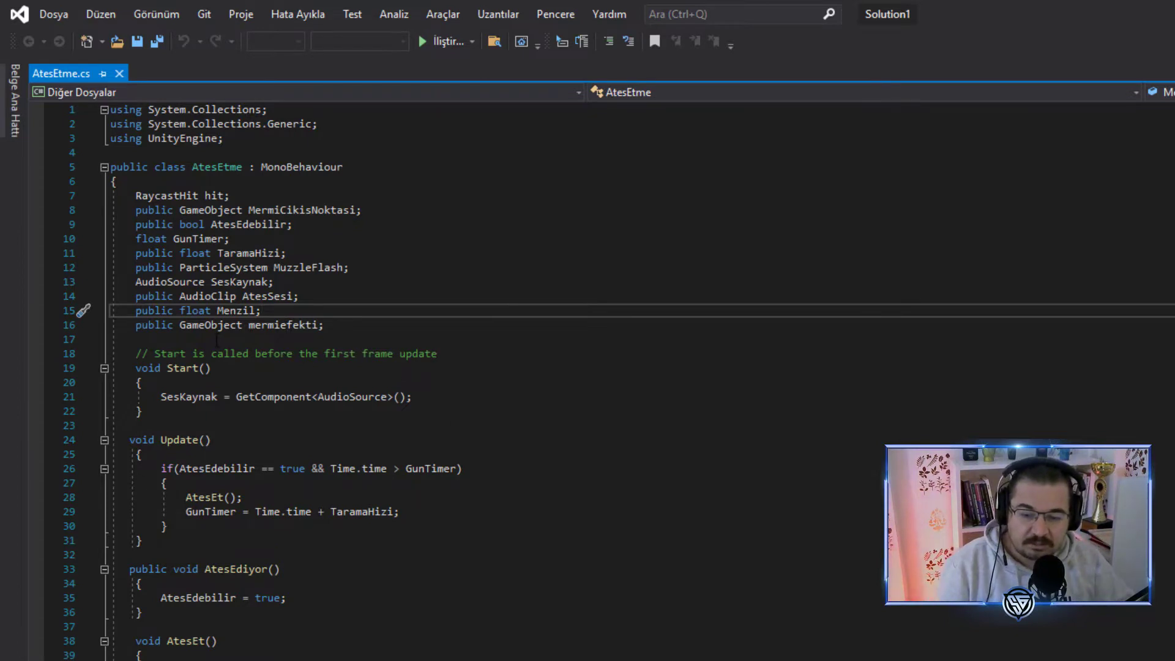
{"action": "left_click", "coordinate": [357, 329]}
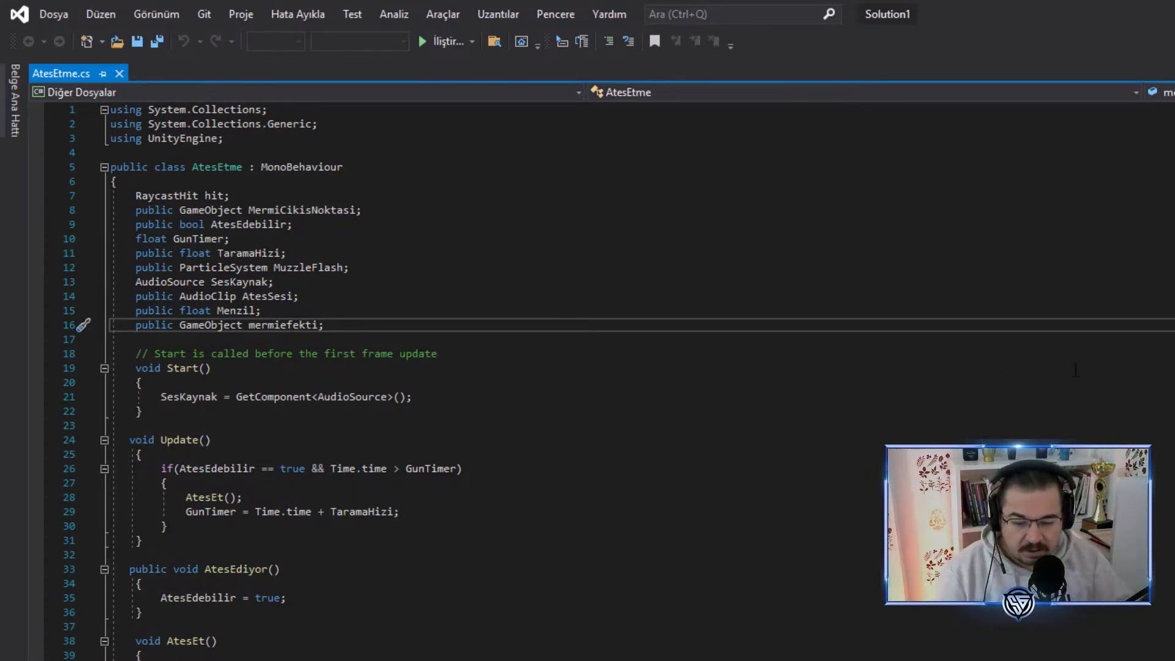
{"action": "scroll", "coordinate": [534, 355], "scroll_direction": "down", "scroll_amount": 1}
{"action": "scroll", "coordinate": [338, 353], "scroll_direction": "down", "scroll_amount": 1}
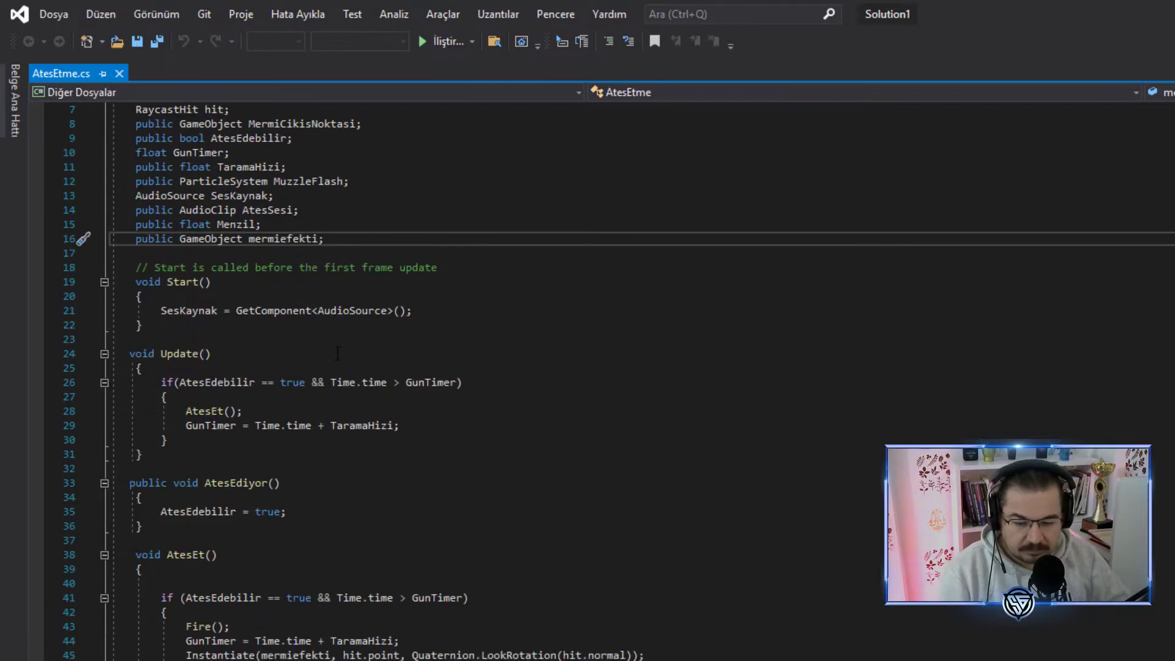
{"action": "scroll", "coordinate": [417, 575], "scroll_direction": "up", "scroll_amount": 1}
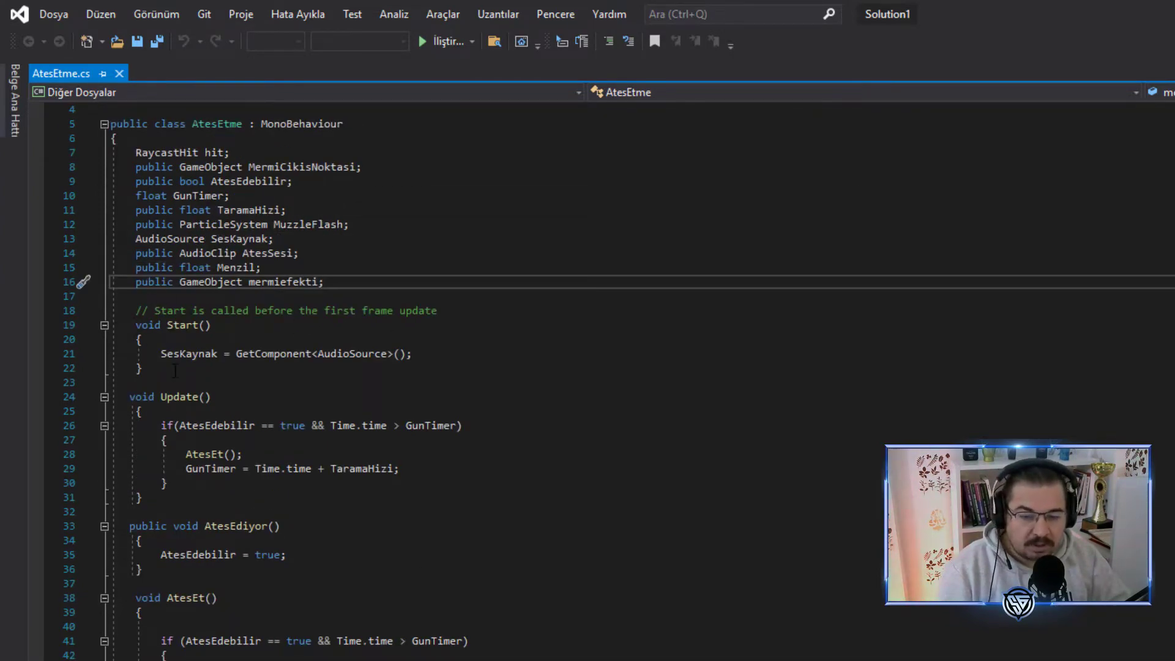
{"action": "left_click_drag", "start_coordinate": [158, 354], "coordinate": [397, 354]}
{"action": "left_click", "coordinate": [364, 354]}
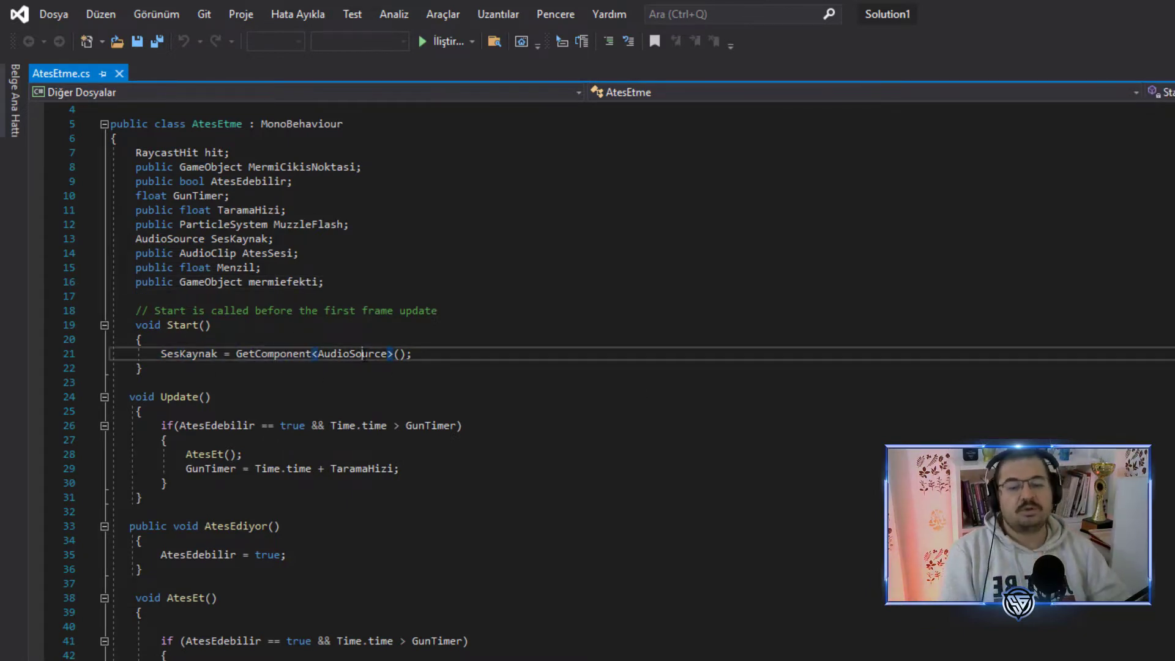
{"action": "double_click", "coordinate": [364, 354]}
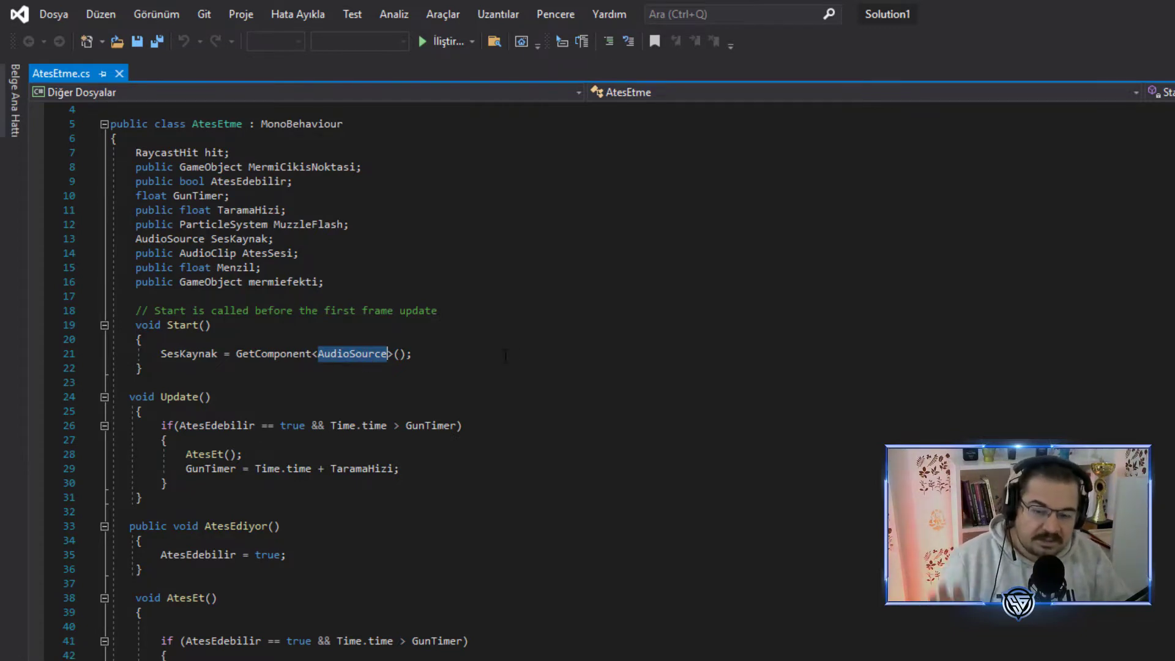
{"action": "left_click", "coordinate": [453, 348]}
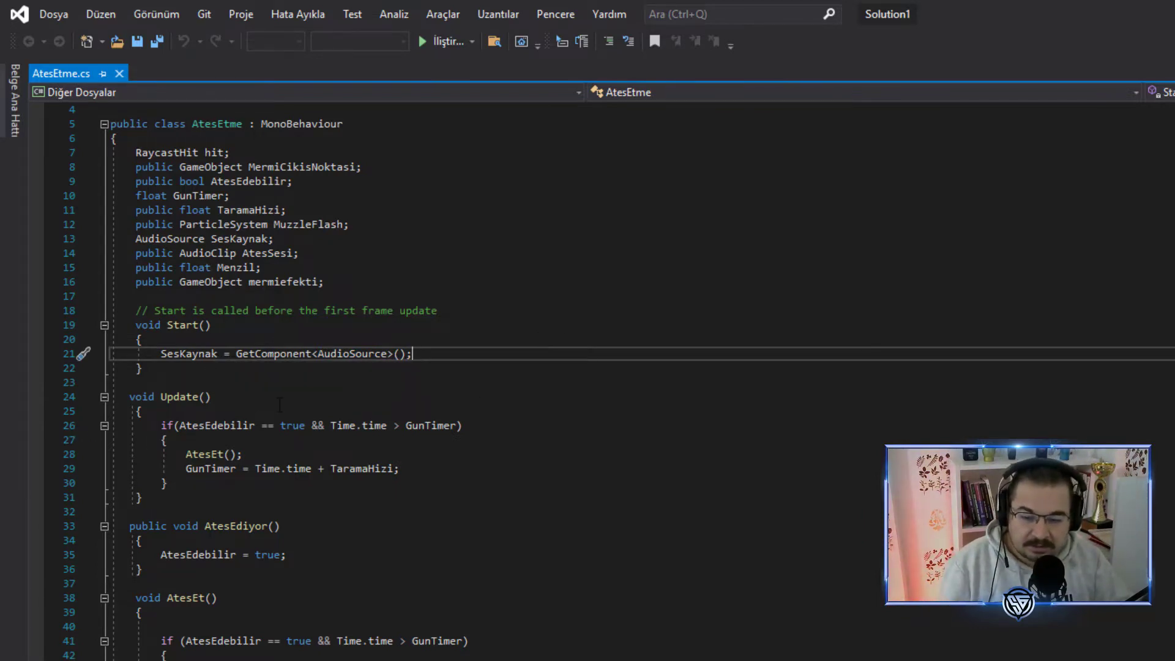
{"action": "left_click_drag", "start_coordinate": [240, 399], "coordinate": [128, 399]}
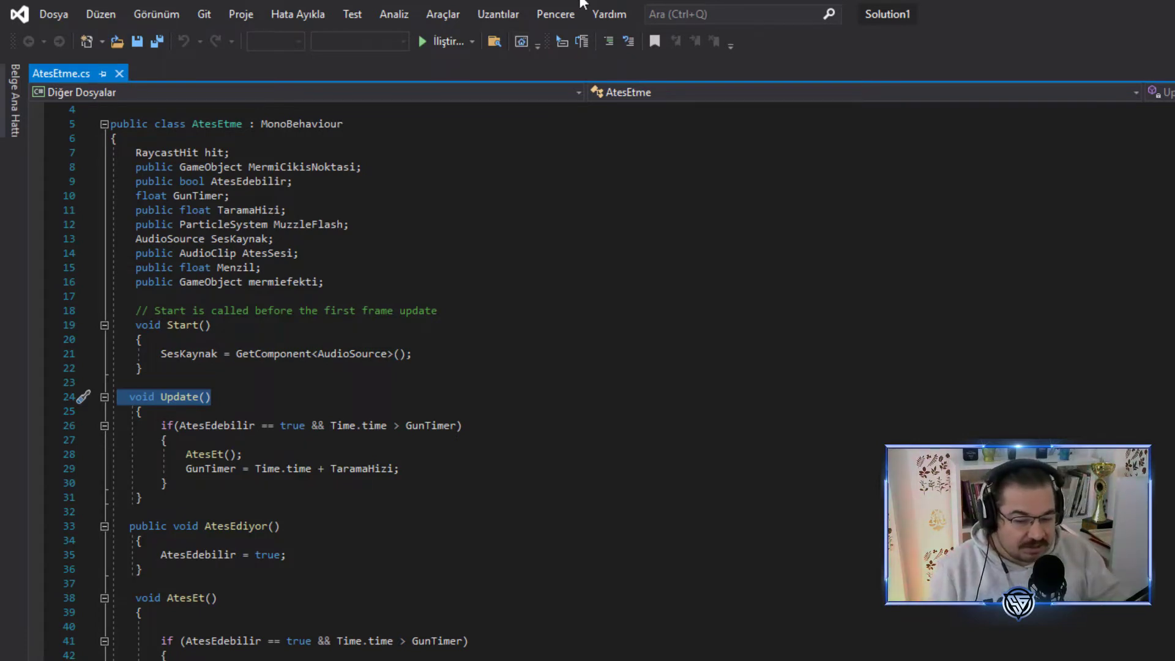
{"action": "mouse_move", "coordinate": [307, 432]}
{"action": "left_click_drag", "start_coordinate": [305, 427], "coordinate": [179, 427]}
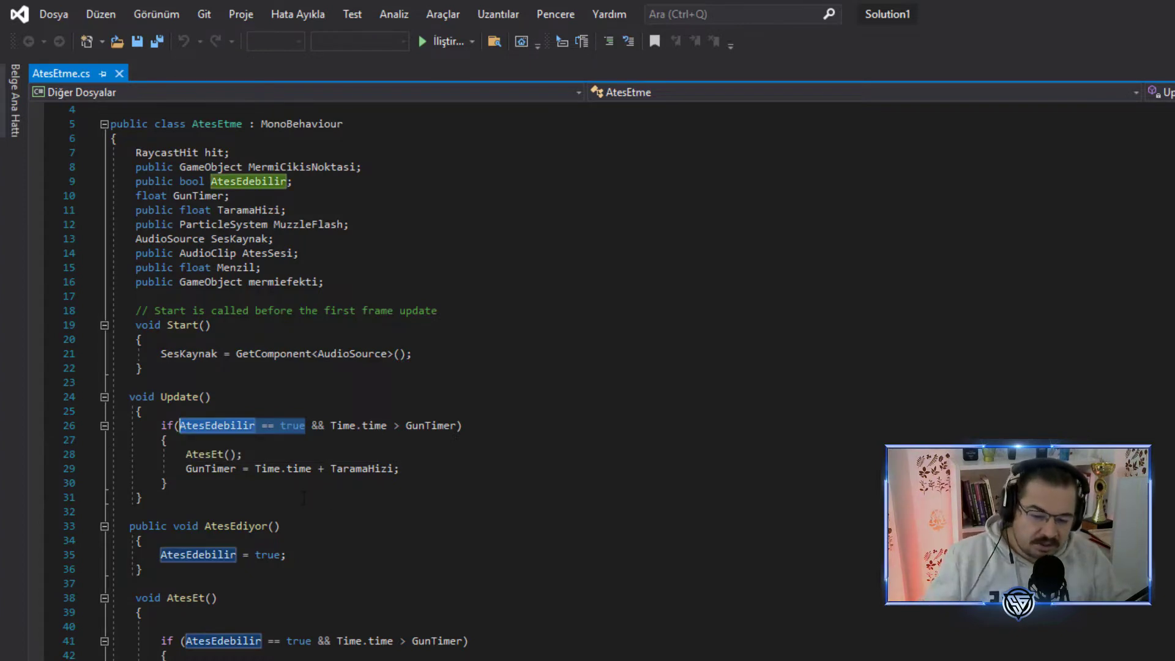
{"action": "left_click", "coordinate": [202, 482]}
{"action": "left_click_drag", "start_coordinate": [179, 426], "coordinate": [305, 426]}
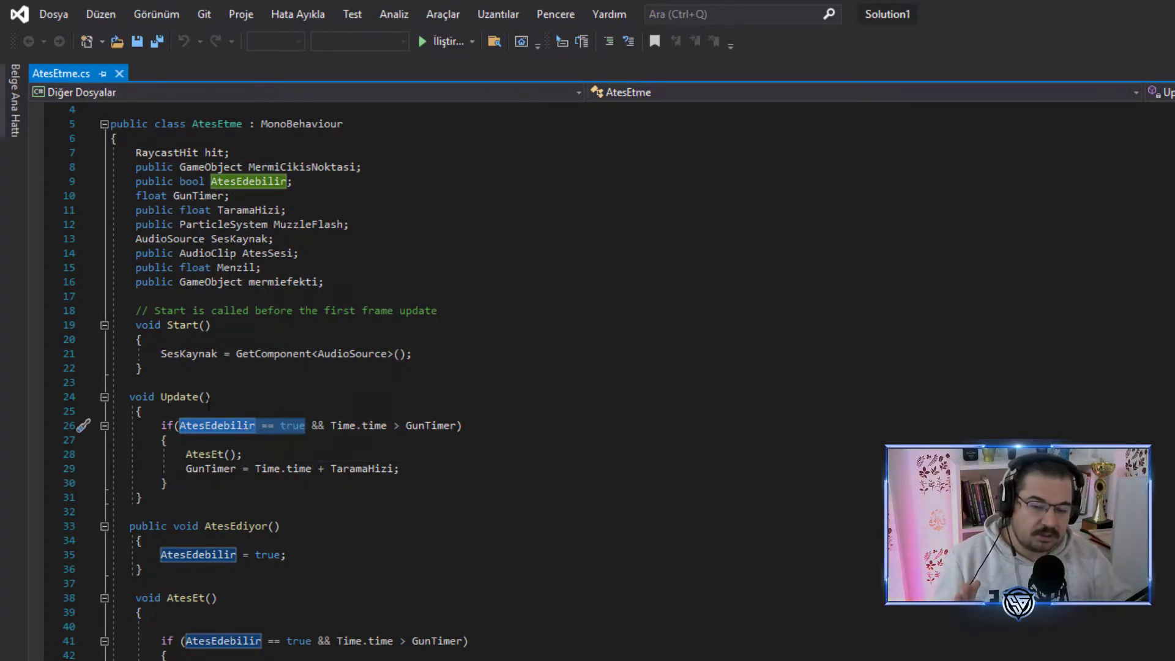
{"action": "left_click", "coordinate": [171, 398]}
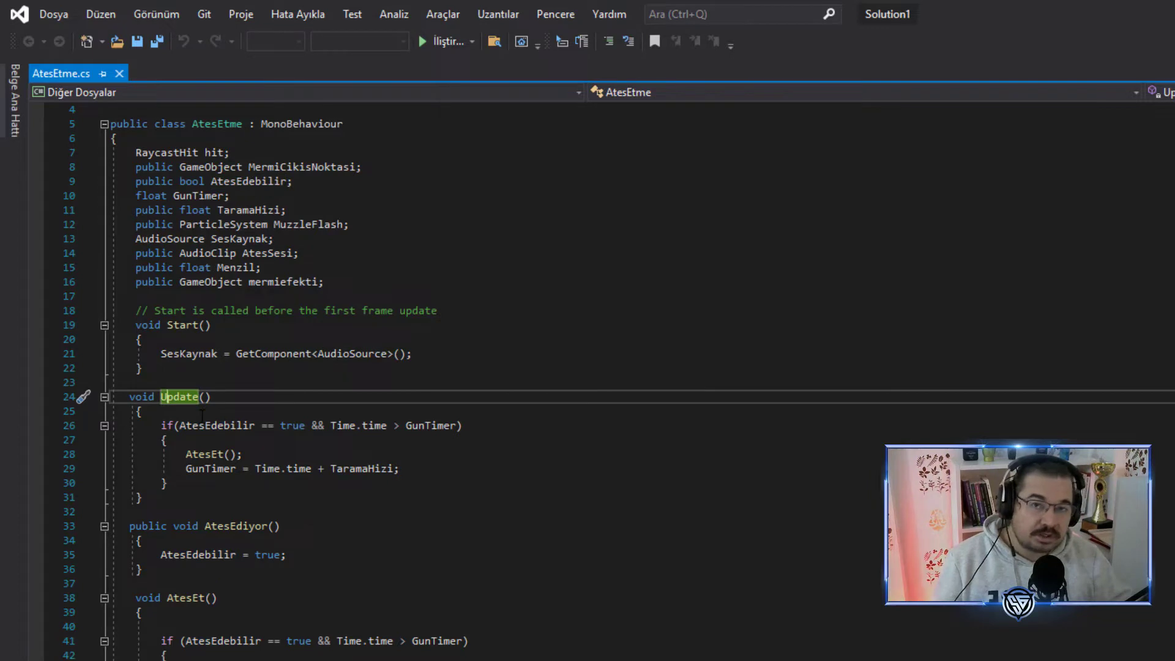
{"action": "double_click", "coordinate": [218, 425]}
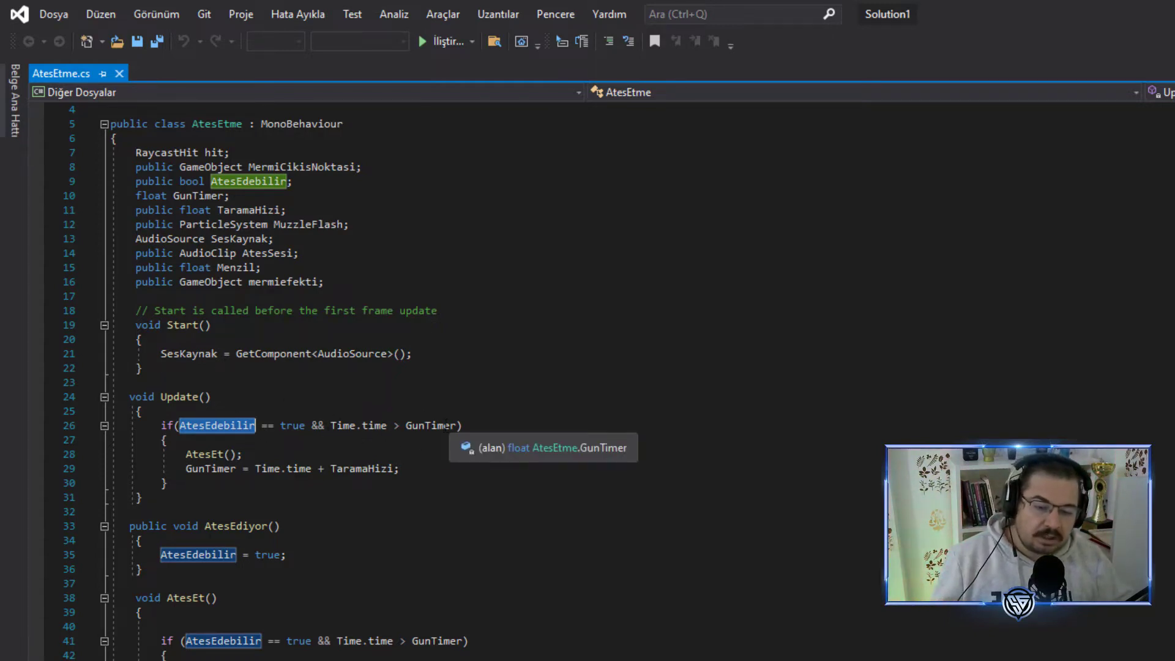
{"action": "double_click", "coordinate": [412, 426]}
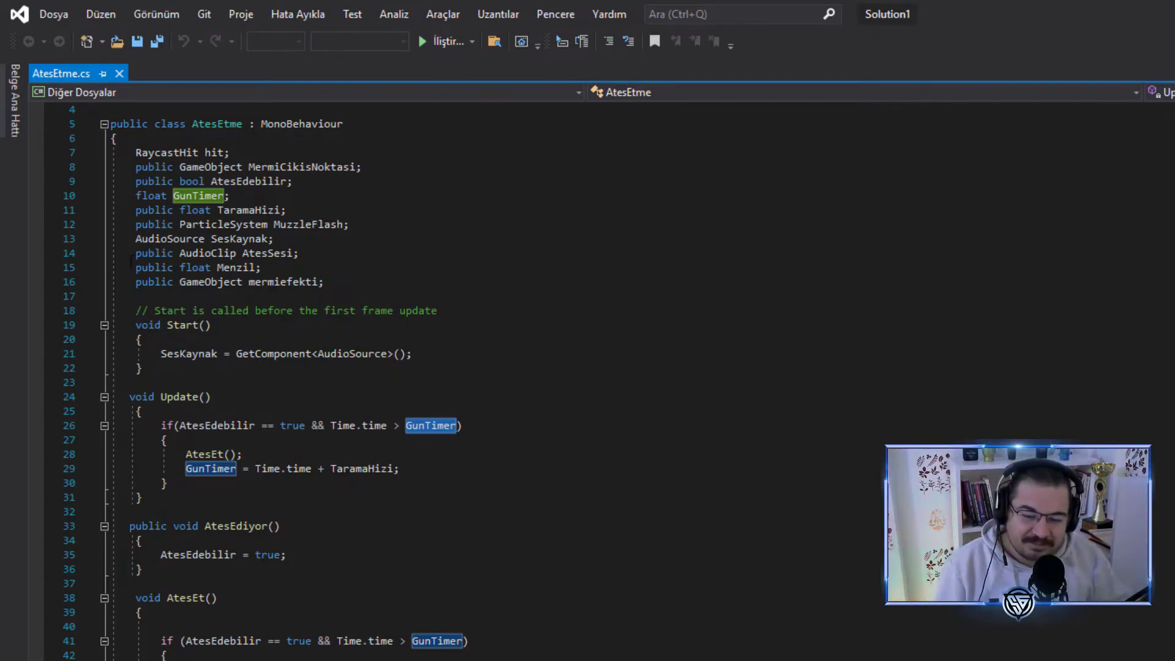
{"action": "left_click_drag", "start_coordinate": [305, 425], "coordinate": [182, 424]}
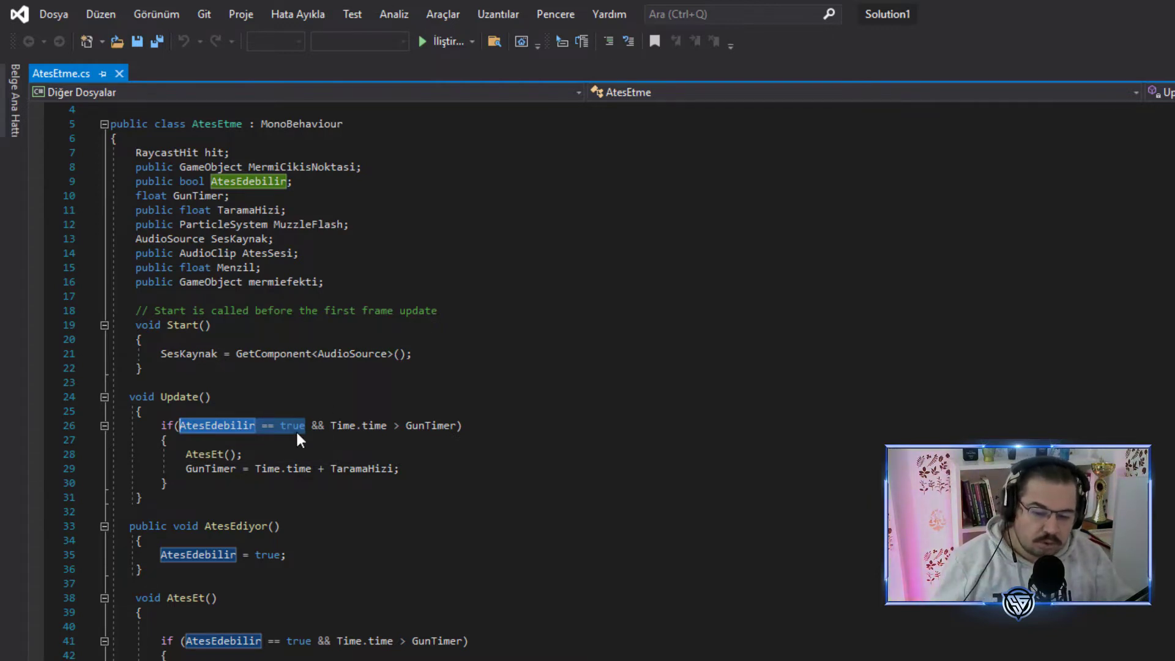
{"action": "left_click", "coordinate": [219, 454]}
{"action": "double_click", "coordinate": [201, 454]}
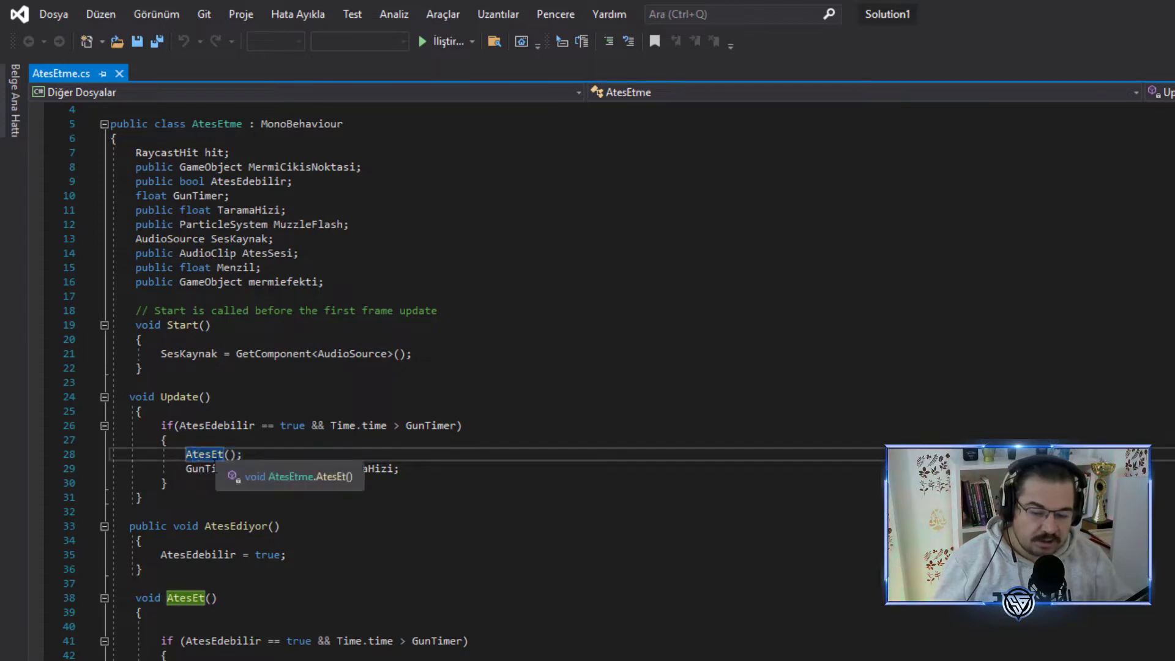
{"action": "left_click_drag", "start_coordinate": [236, 597], "coordinate": [135, 597]}
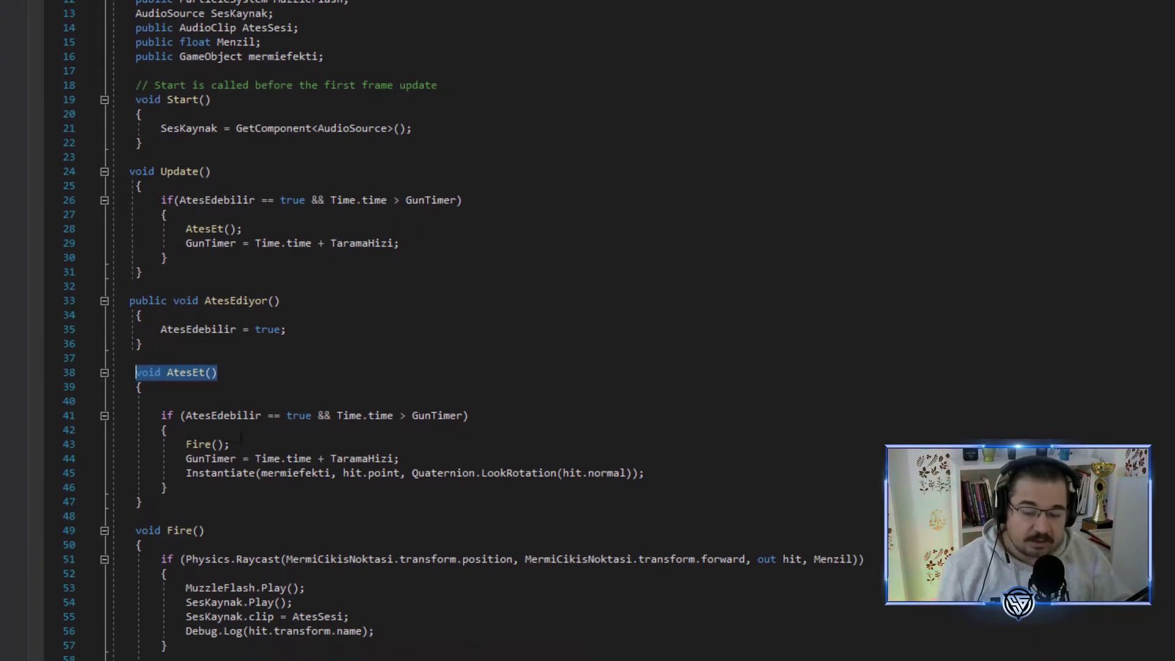
{"action": "left_click_drag", "start_coordinate": [202, 244], "coordinate": [197, 353]}
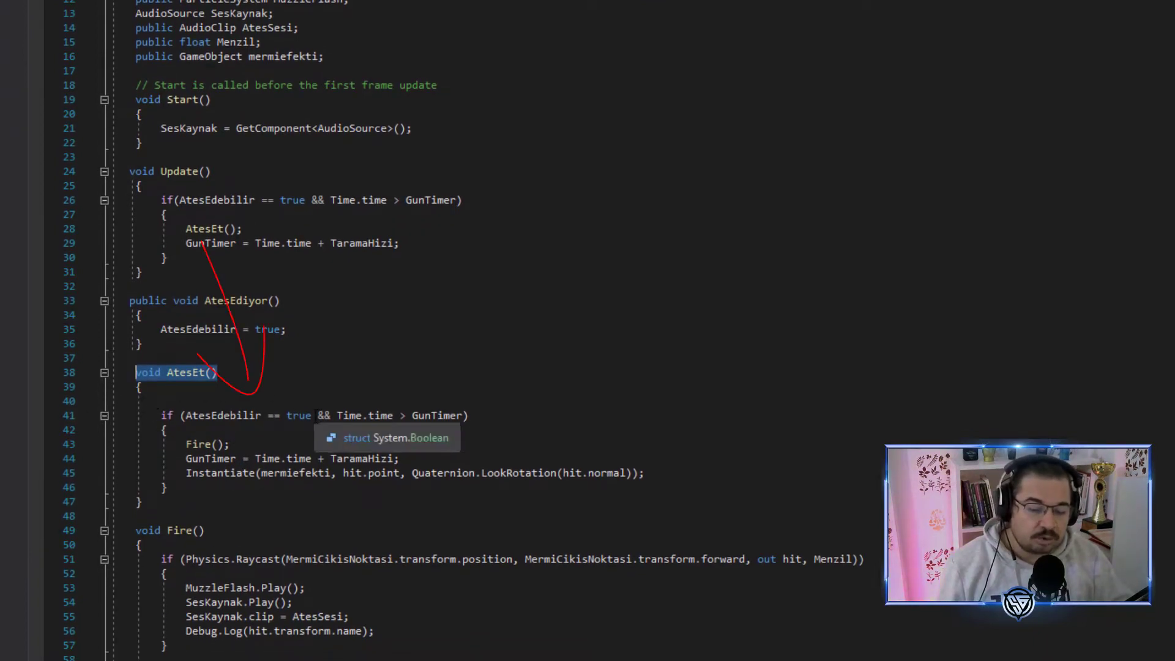
{"action": "left_click_drag", "start_coordinate": [312, 416], "coordinate": [185, 416]}
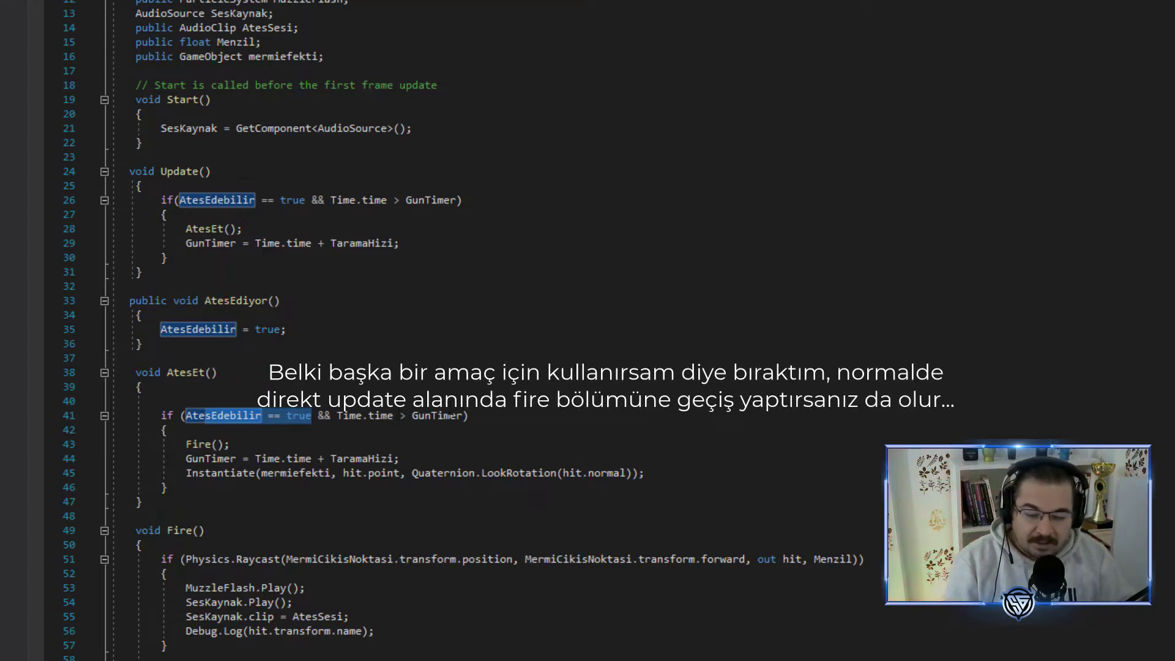
{"action": "left_click_drag", "start_coordinate": [450, 415], "coordinate": [209, 406]}
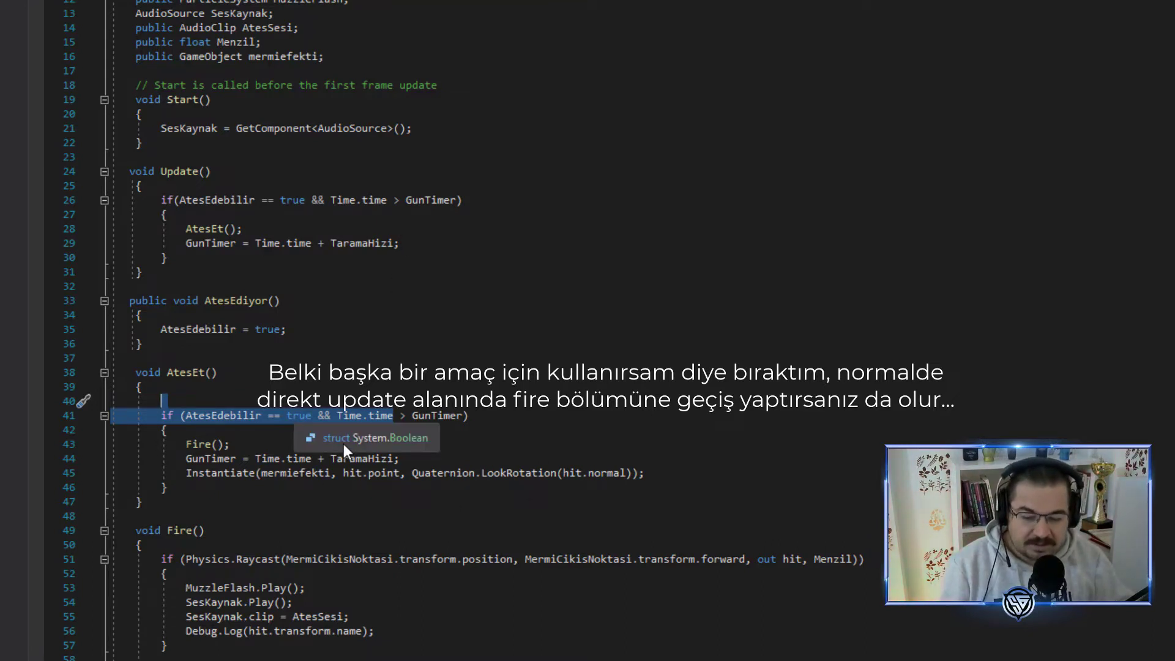
{"action": "left_click_drag", "start_coordinate": [182, 444], "coordinate": [233, 444]}
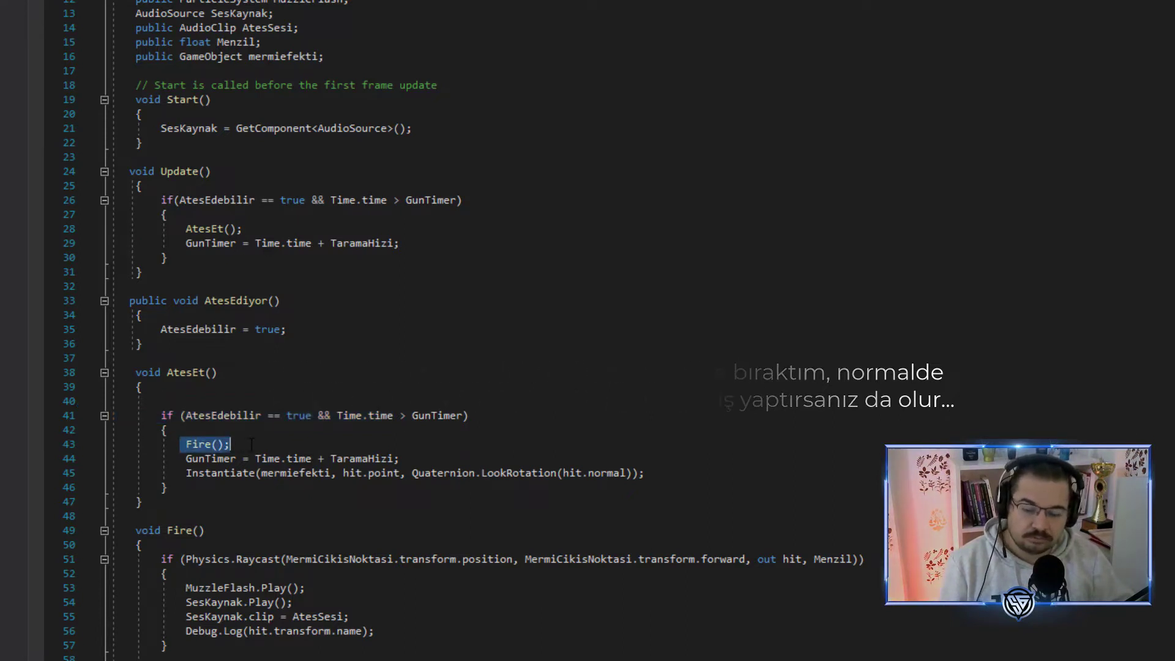
{"action": "left_click", "coordinate": [394, 459]}
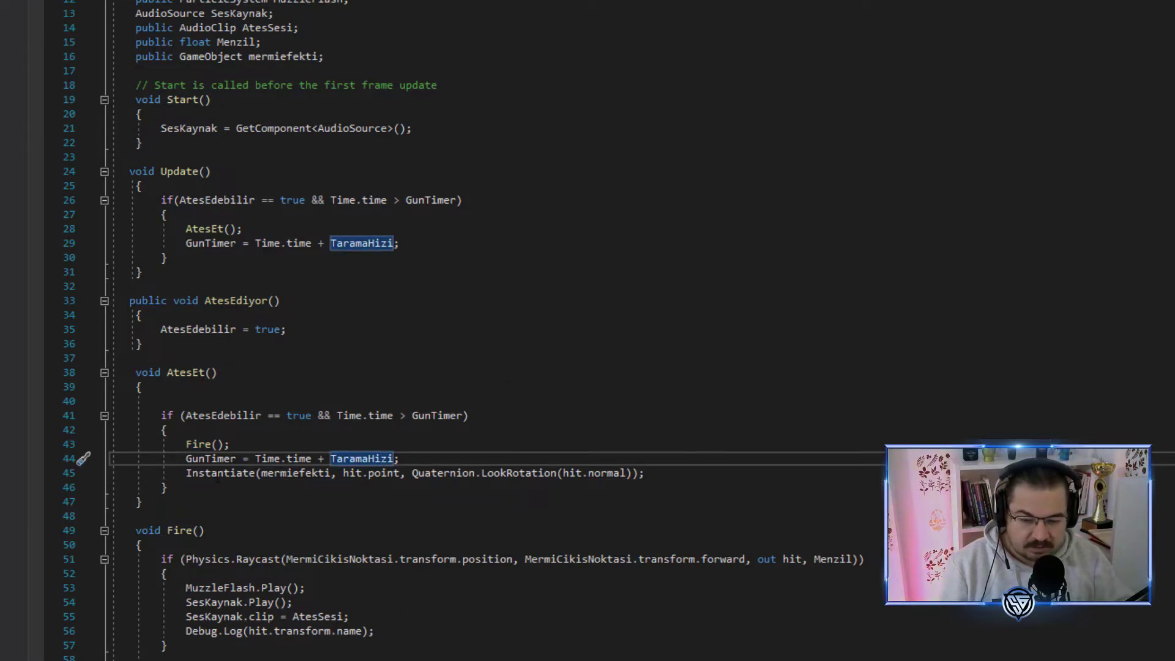
{"action": "left_click", "coordinate": [199, 474]}
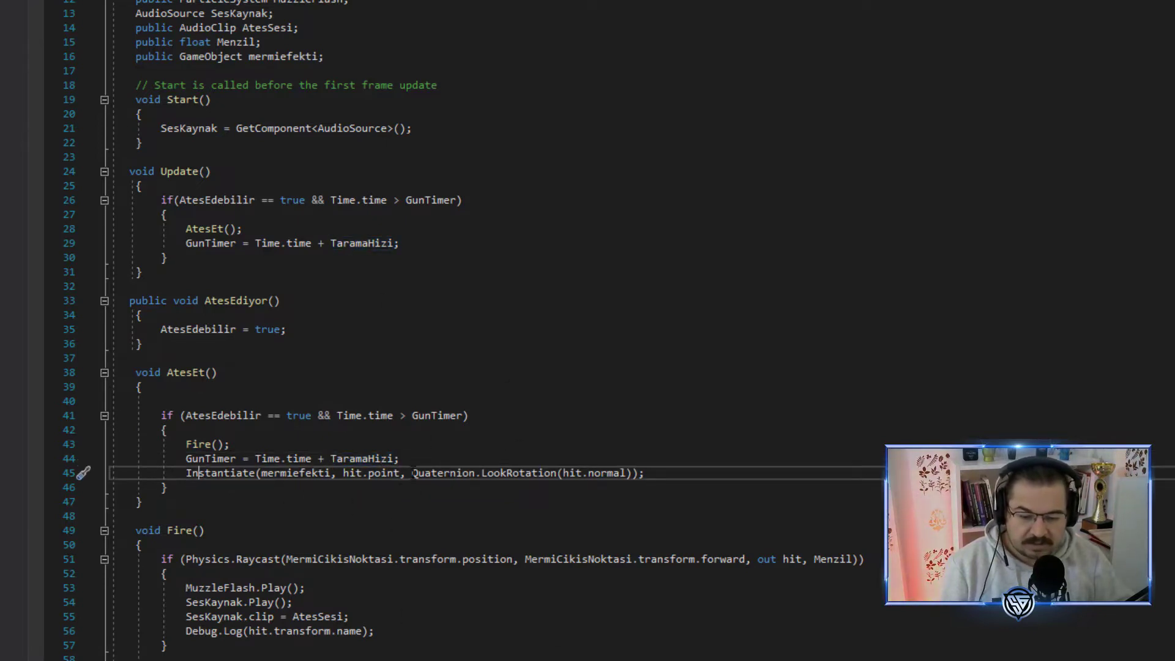
{"action": "left_click", "coordinate": [404, 458]}
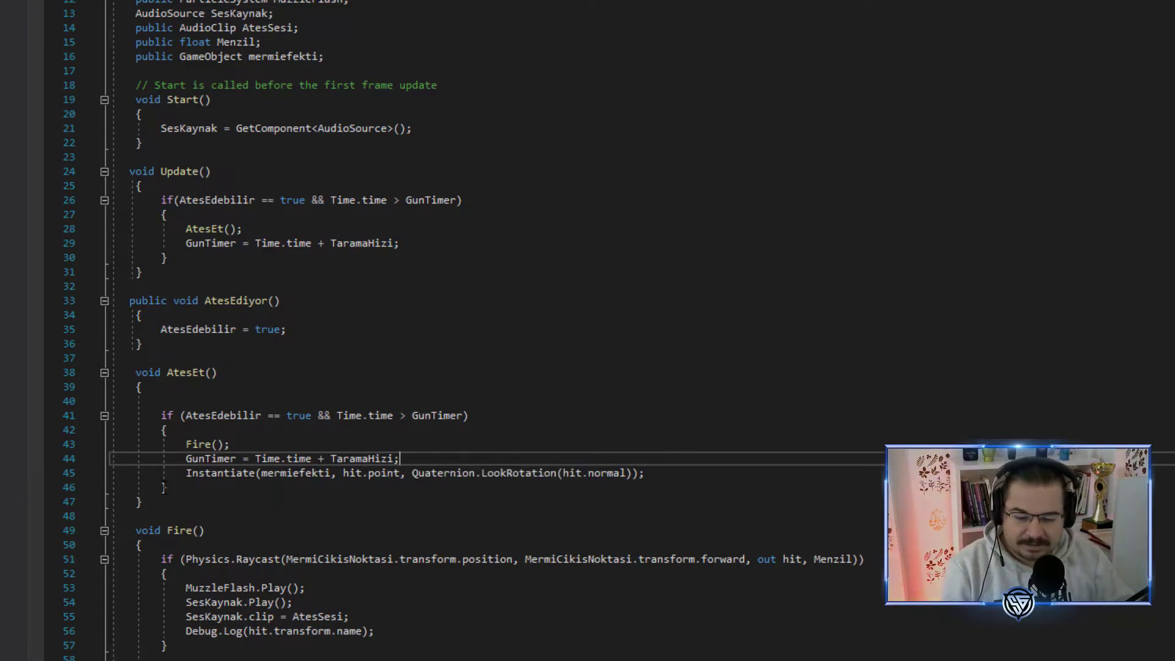
{"action": "left_click", "coordinate": [215, 473]}
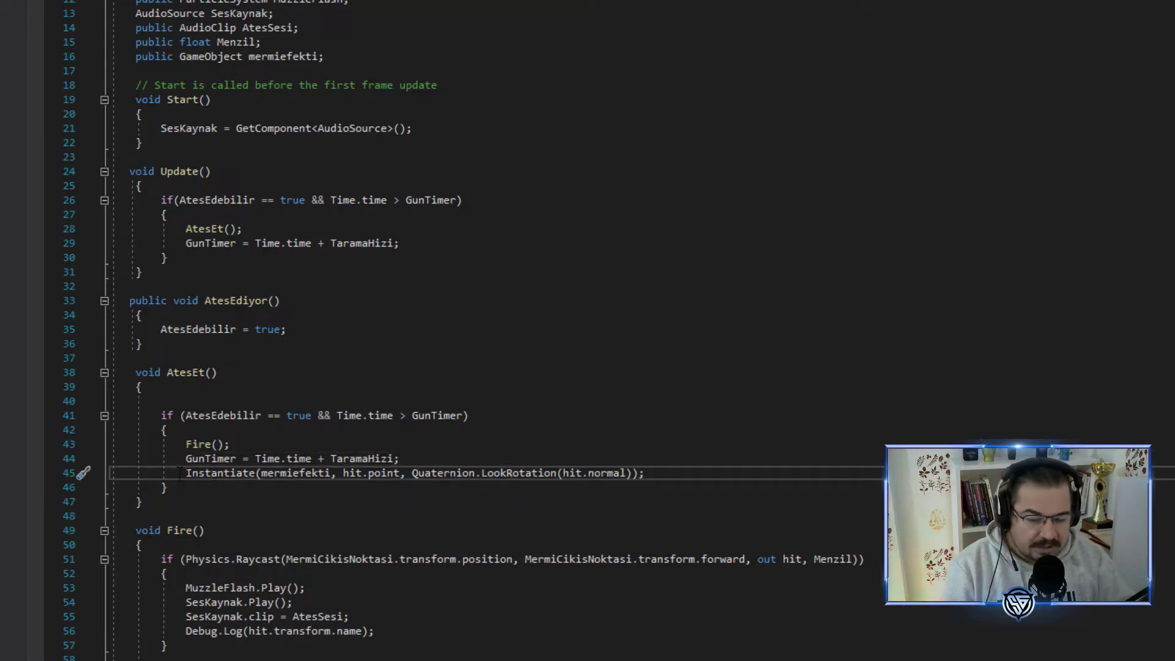
{"action": "mouse_move", "coordinate": [181, 473]}
{"action": "left_mouse_down"}
{"action": "mouse_move", "coordinate": [699, 493]}
{"action": "mouse_move", "coordinate": [668, 477]}
{"action": "left_mouse_up"}
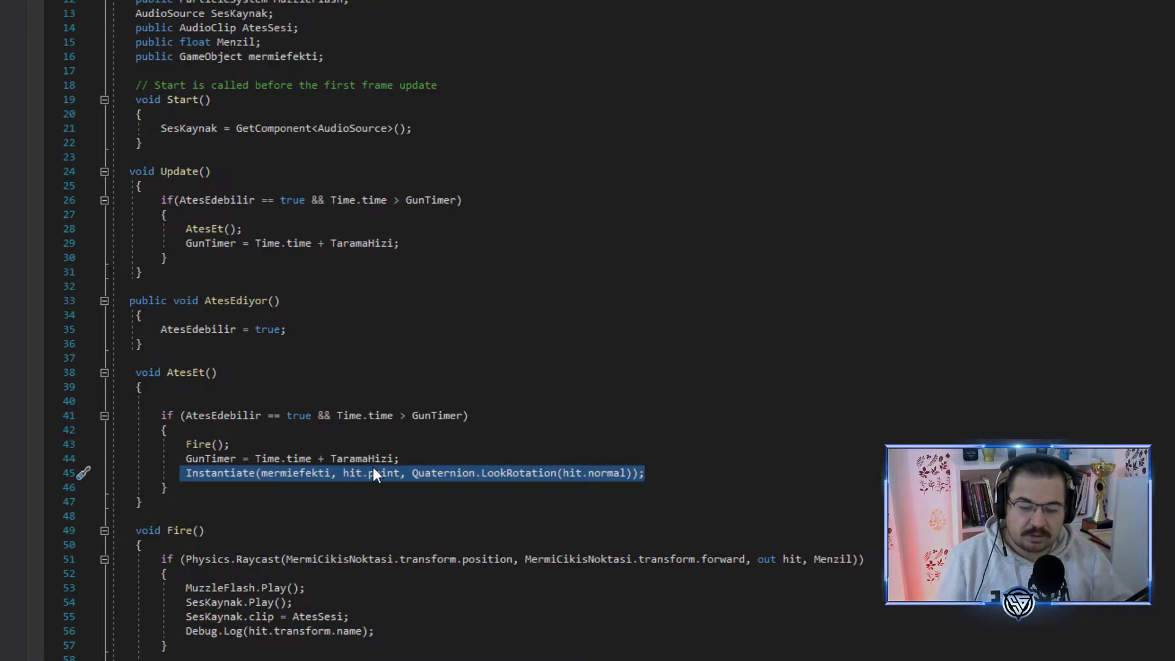
{"action": "double_click", "coordinate": [298, 475]}
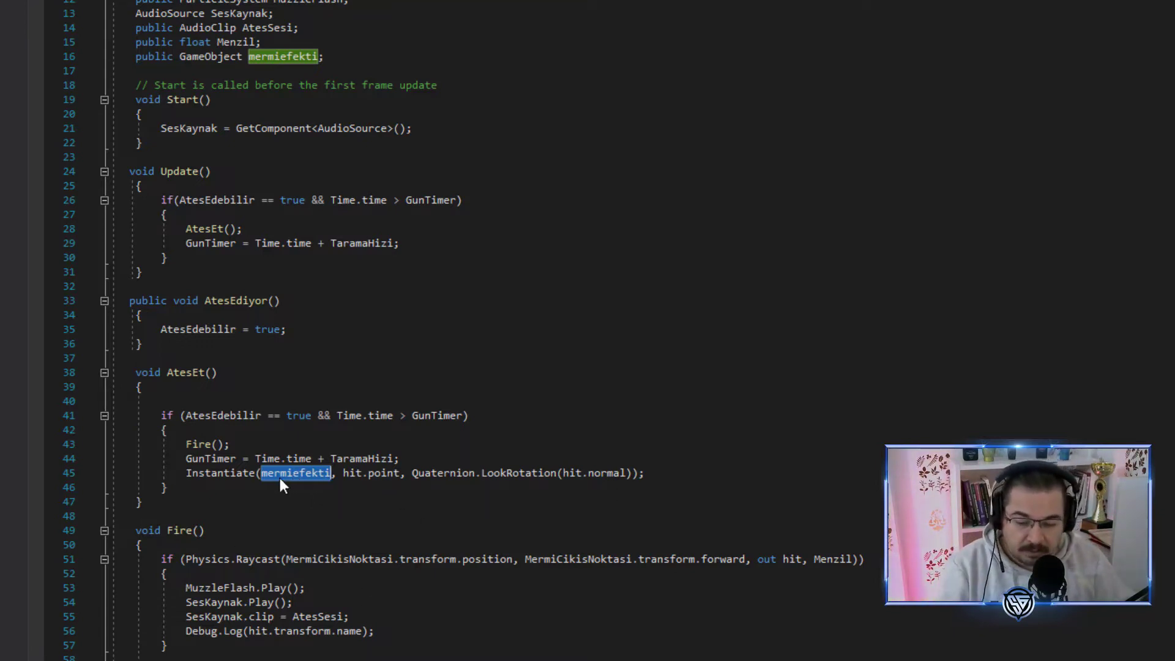
{"action": "left_click", "coordinate": [338, 502]}
{"action": "scroll", "coordinate": [437, 577], "scroll_direction": "down", "scroll_amount": 4}
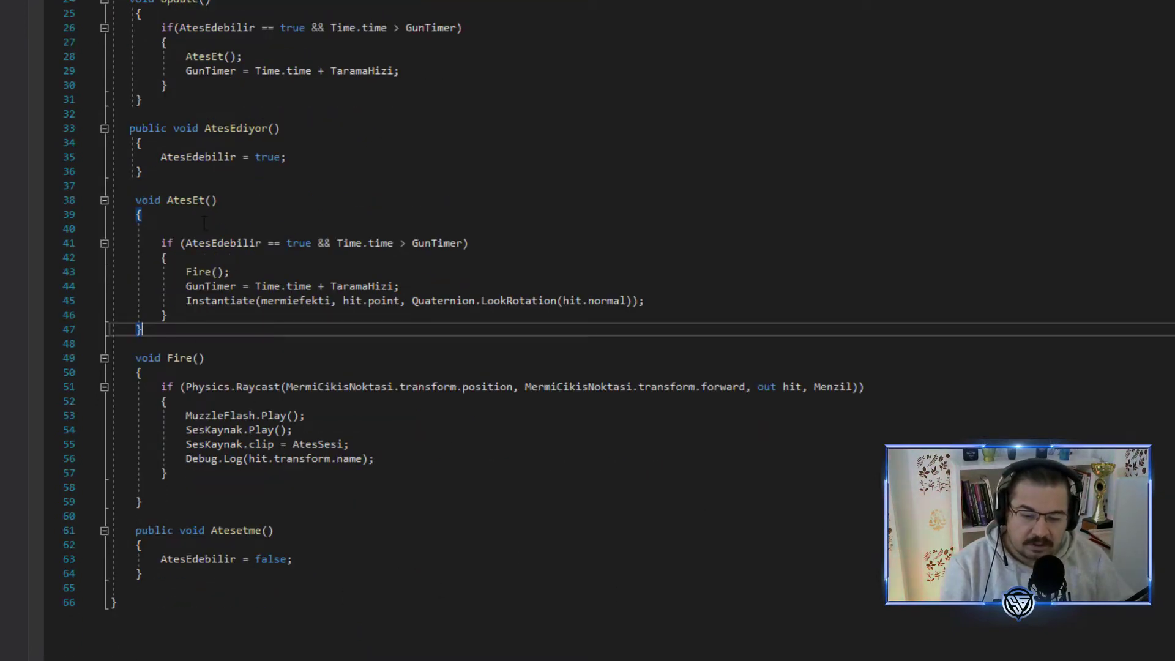
{"action": "mouse_move", "coordinate": [206, 272]}
{"action": "left_mouse_down"}
{"action": "mouse_move", "coordinate": [202, 286]}
{"action": "mouse_move", "coordinate": [231, 271]}
{"action": "left_mouse_up"}
{"action": "left_click", "coordinate": [206, 271]}
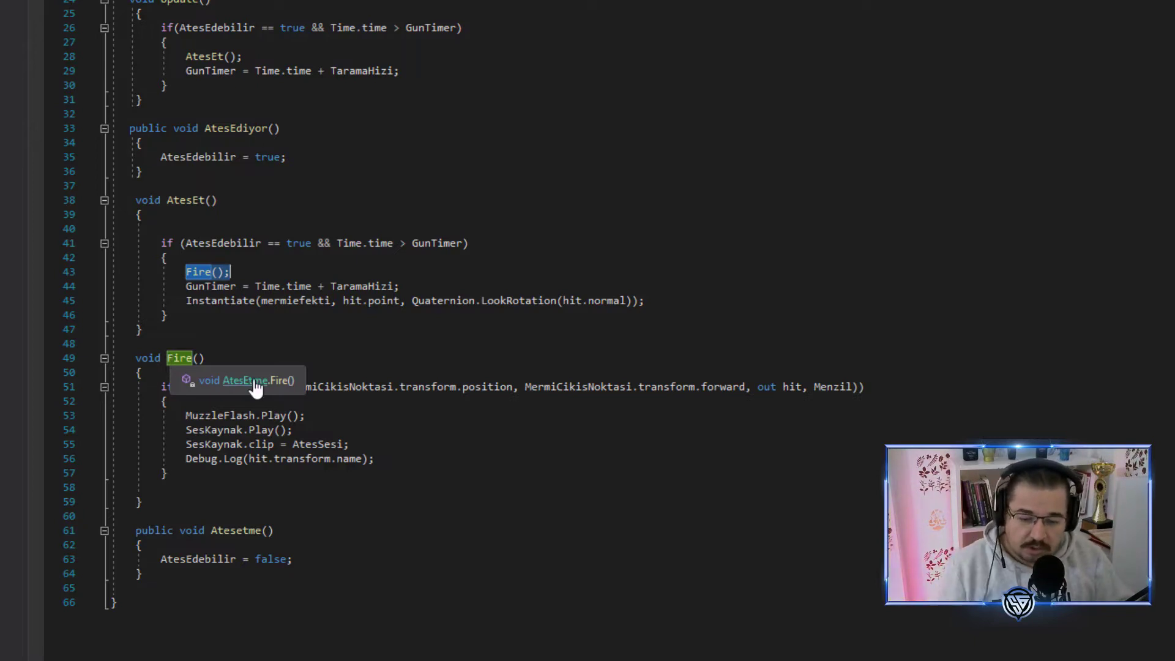
{"action": "left_click", "coordinate": [161, 387]}
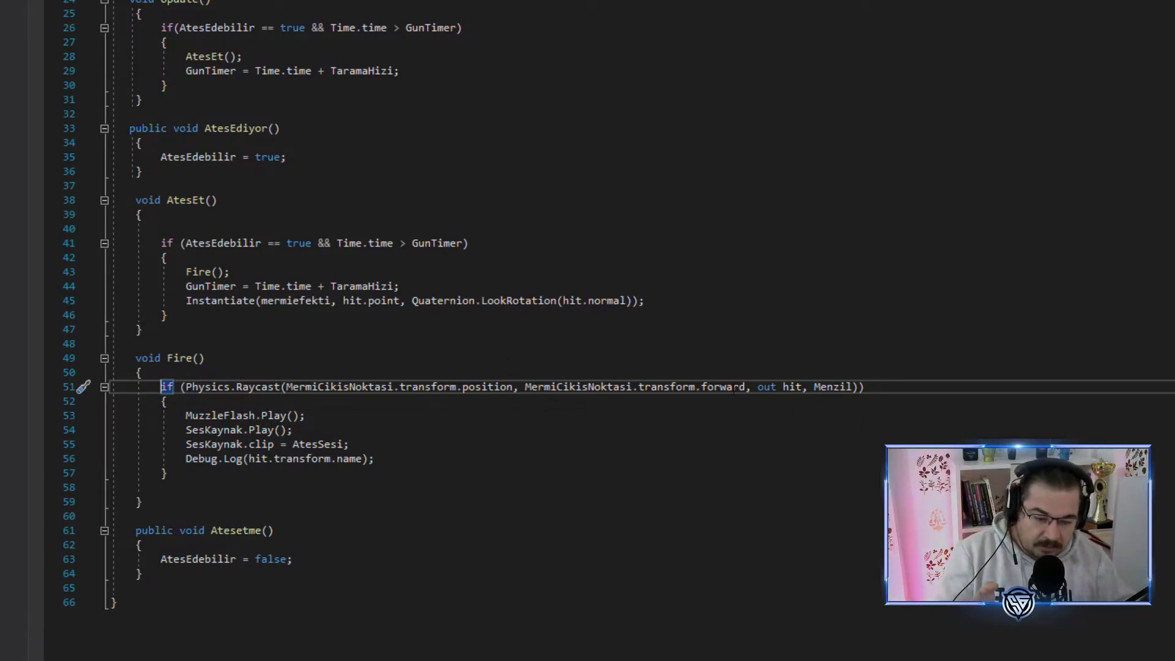
Step: Review the Raycast call's MermiCikisNoktasi origin, forward direction and Menzil range arguments
{"action": "left_click_drag", "start_coordinate": [739, 390], "coordinate": [563, 397]}
{"action": "left_click", "coordinate": [558, 394]}
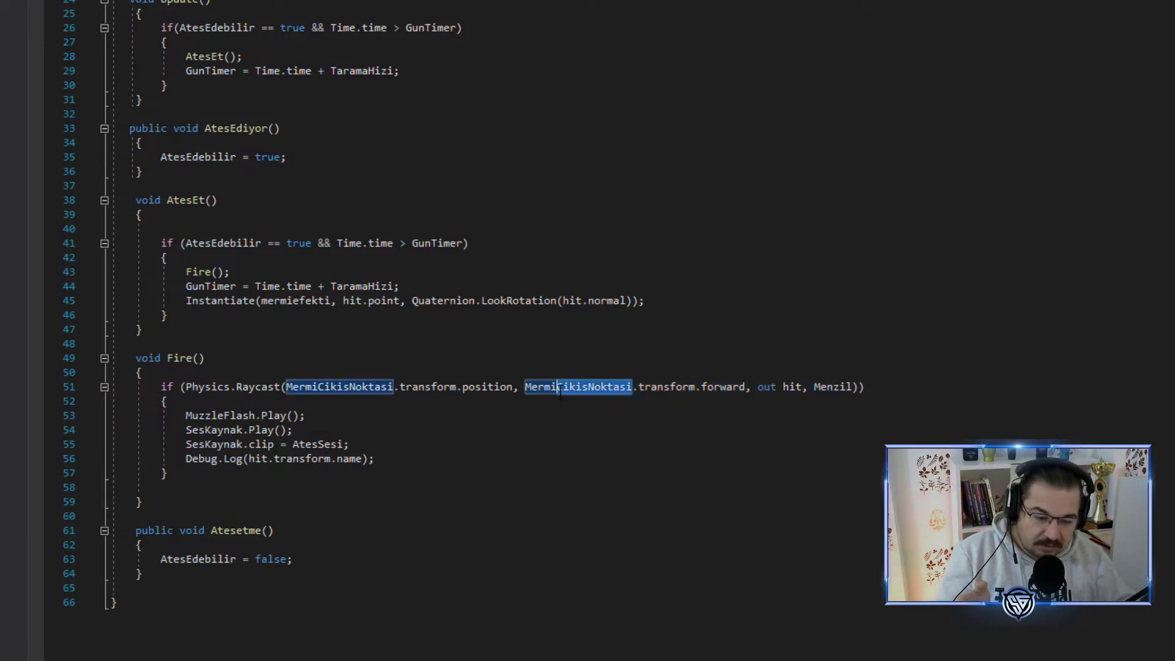
{"action": "double_click", "coordinate": [833, 386]}
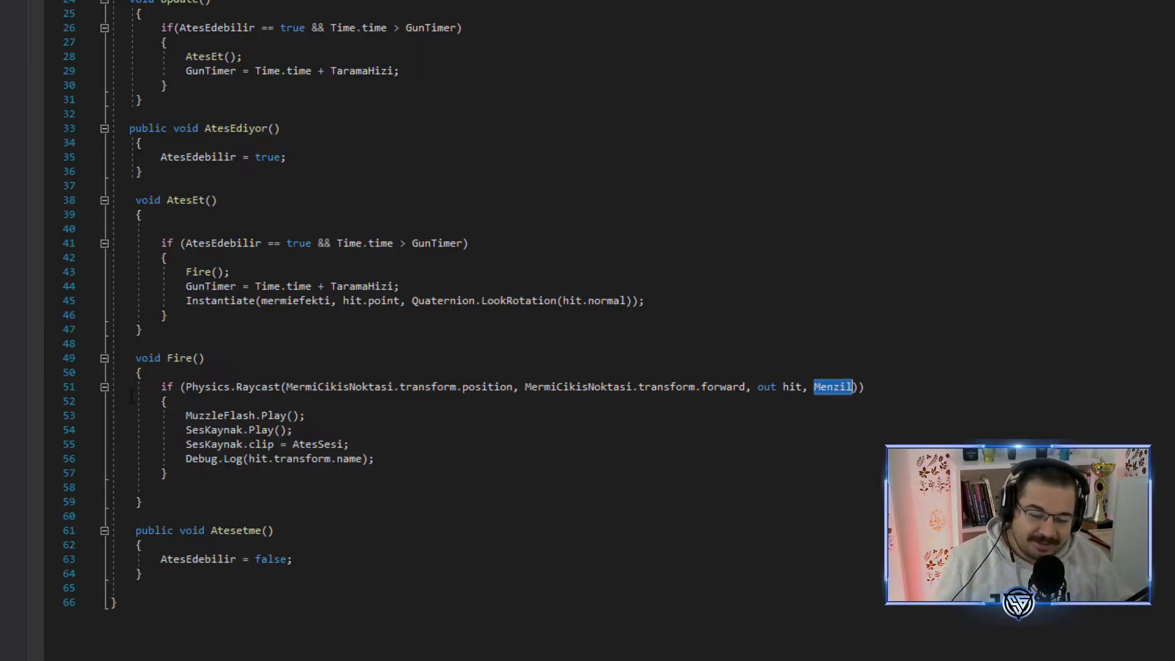
{"action": "left_click", "coordinate": [564, 387]}
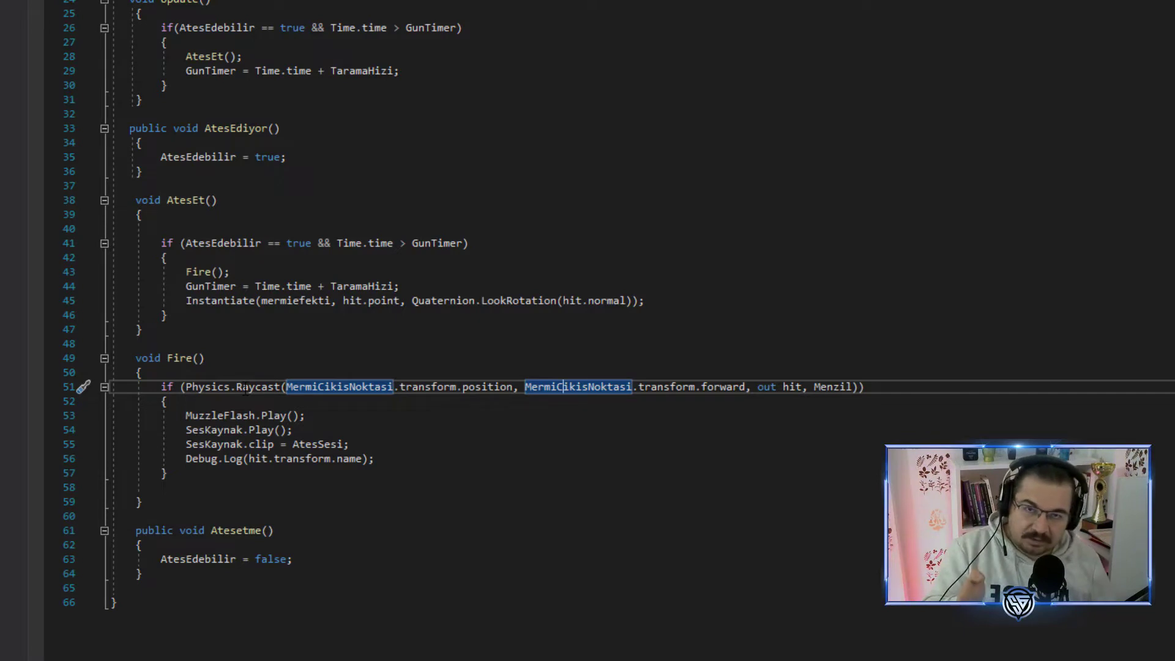
{"action": "left_click", "coordinate": [719, 387]}
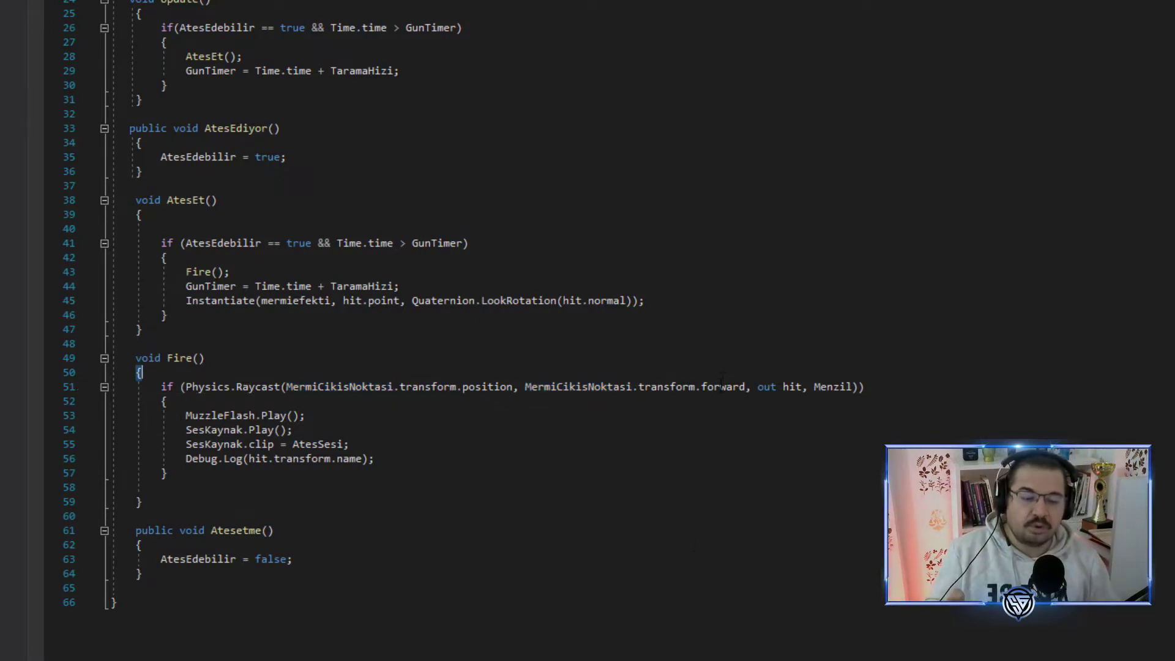
{"action": "double_click", "coordinate": [715, 387]}
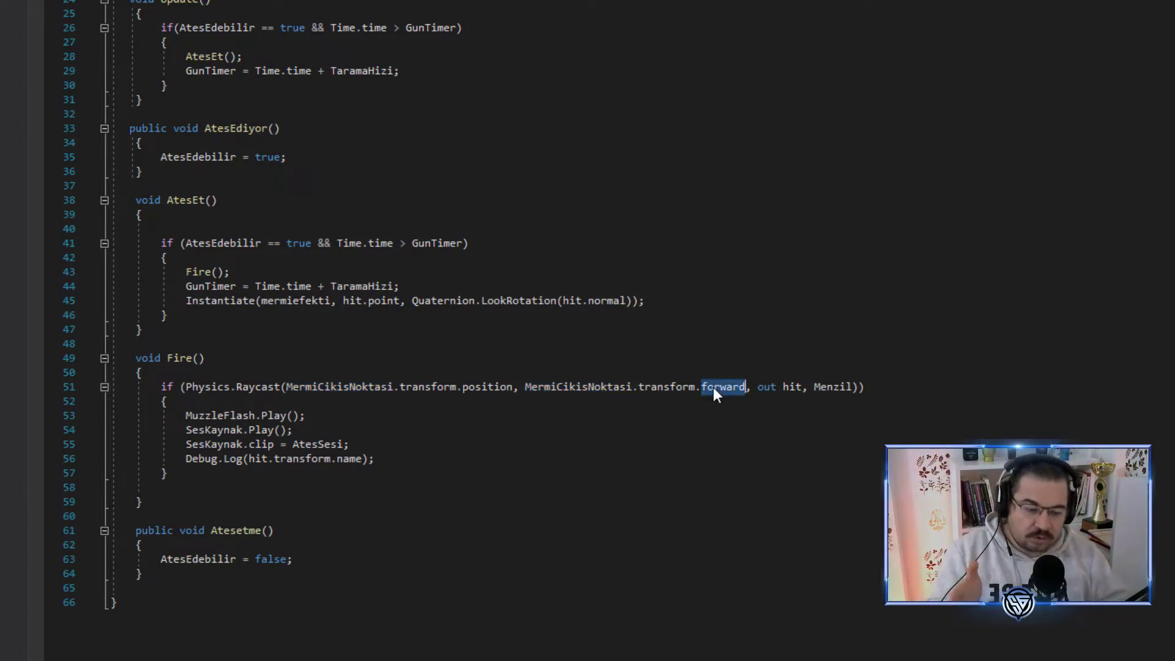
{"action": "double_click", "coordinate": [838, 392]}
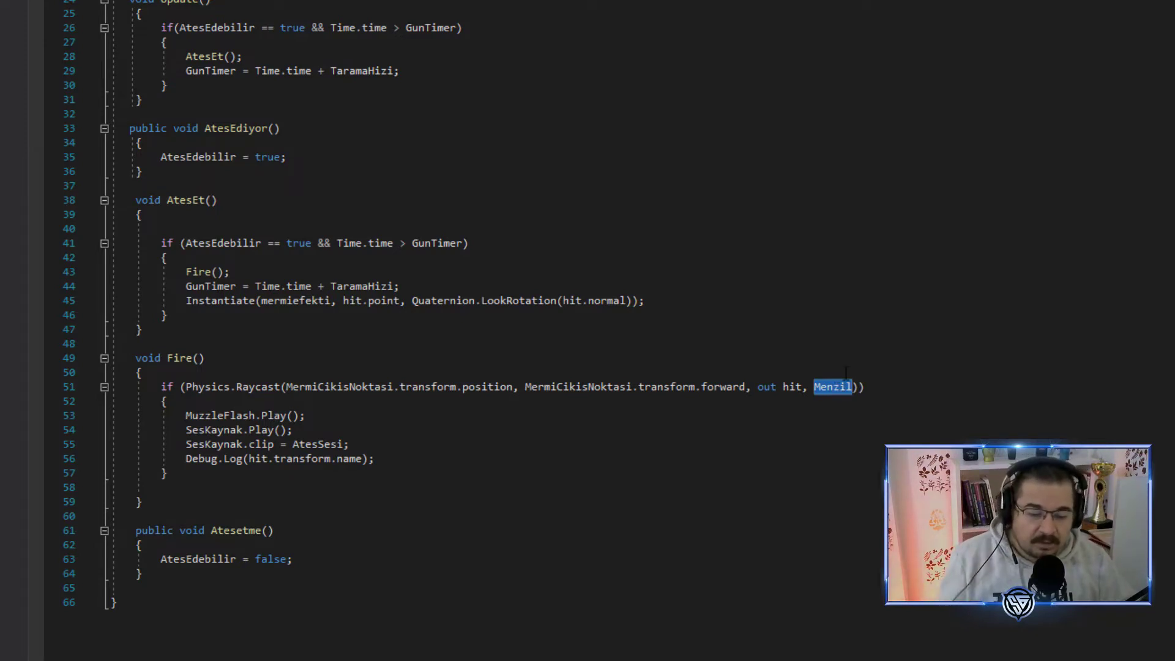
{"action": "left_click", "coordinate": [845, 388]}
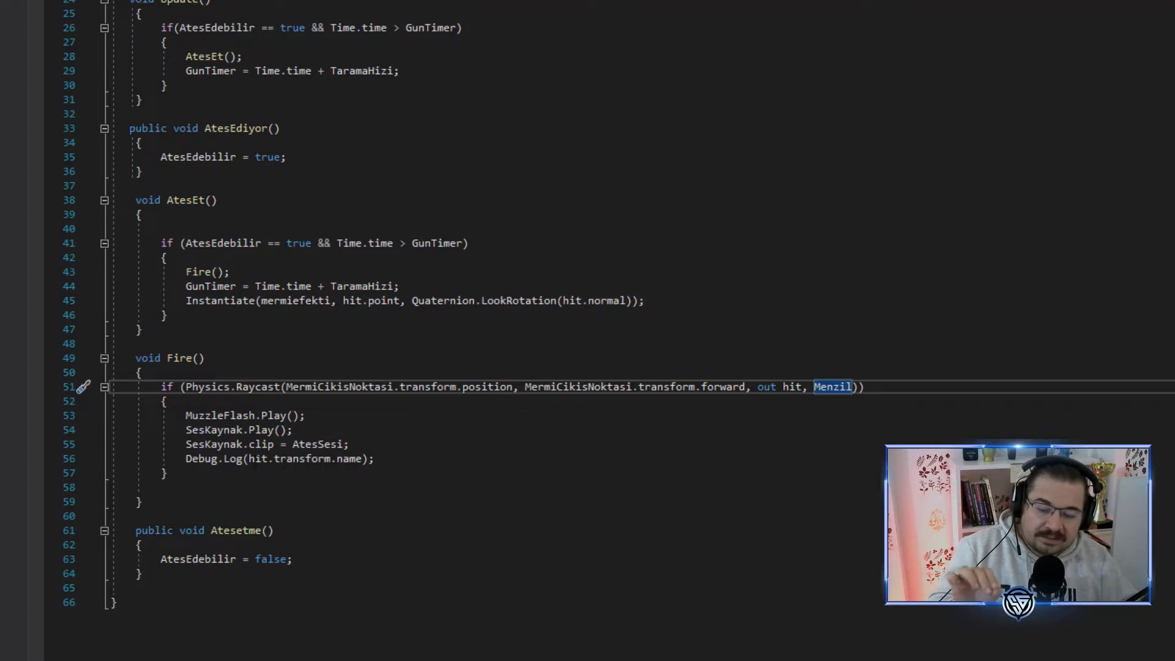
Step: Correct Debug.Lcg to Debug.Log on line 56
{"action": "left_click", "coordinate": [236, 458]}
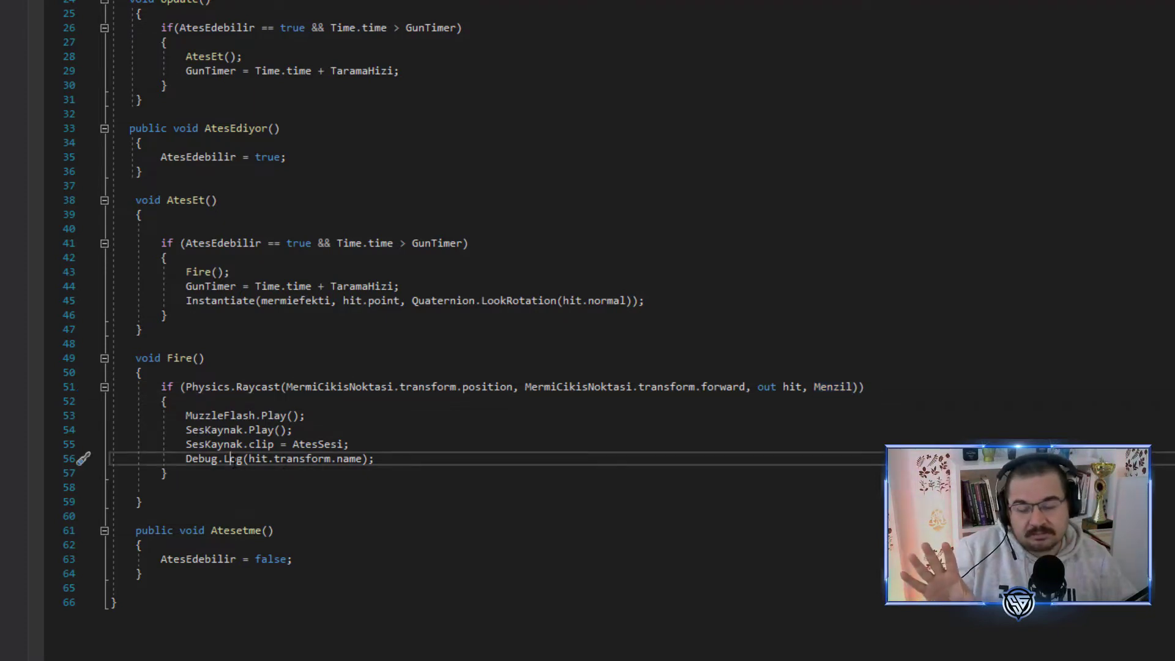
{"action": "key", "text": "BackSpace"}
{"action": "type", "text": "o"}
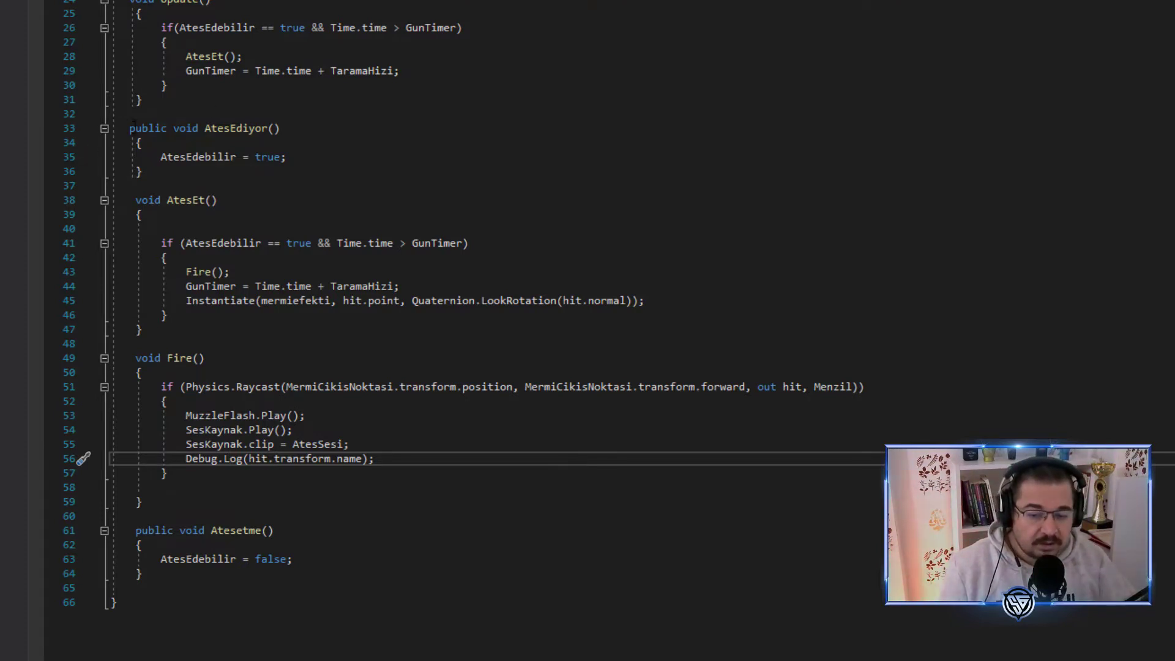
{"action": "left_click_drag", "start_coordinate": [129, 129], "coordinate": [198, 129]}
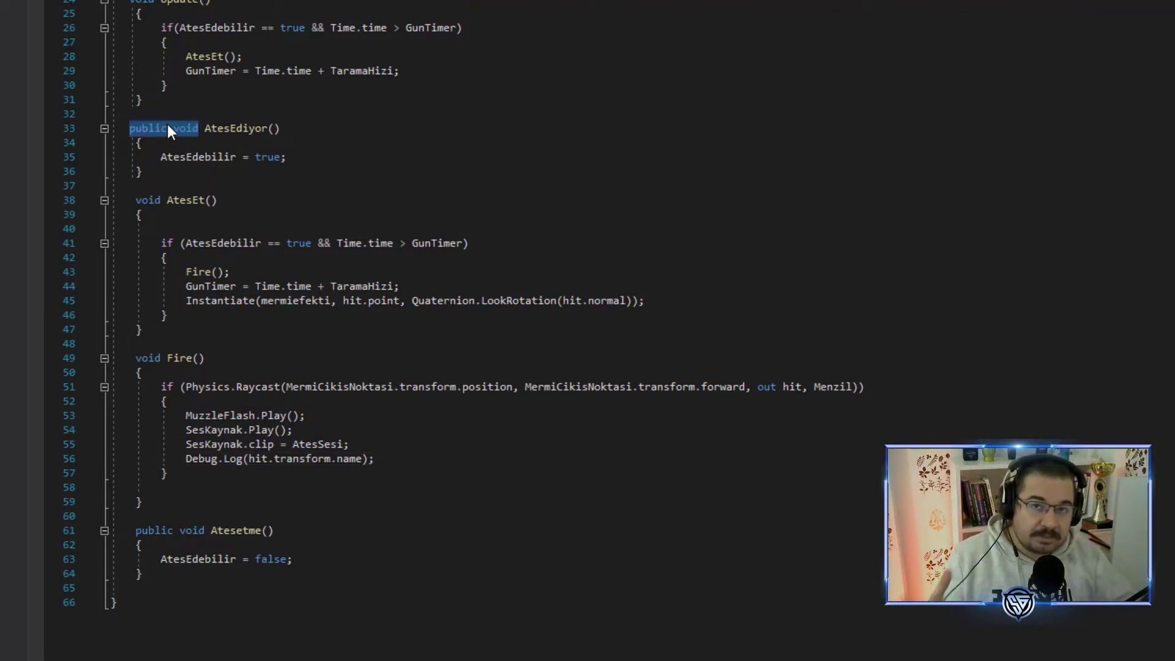
Step: Highlight AtesEdiyor() setting AtesEdebilir to true and Atesetme() setting it to false
{"action": "left_click", "coordinate": [236, 129]}
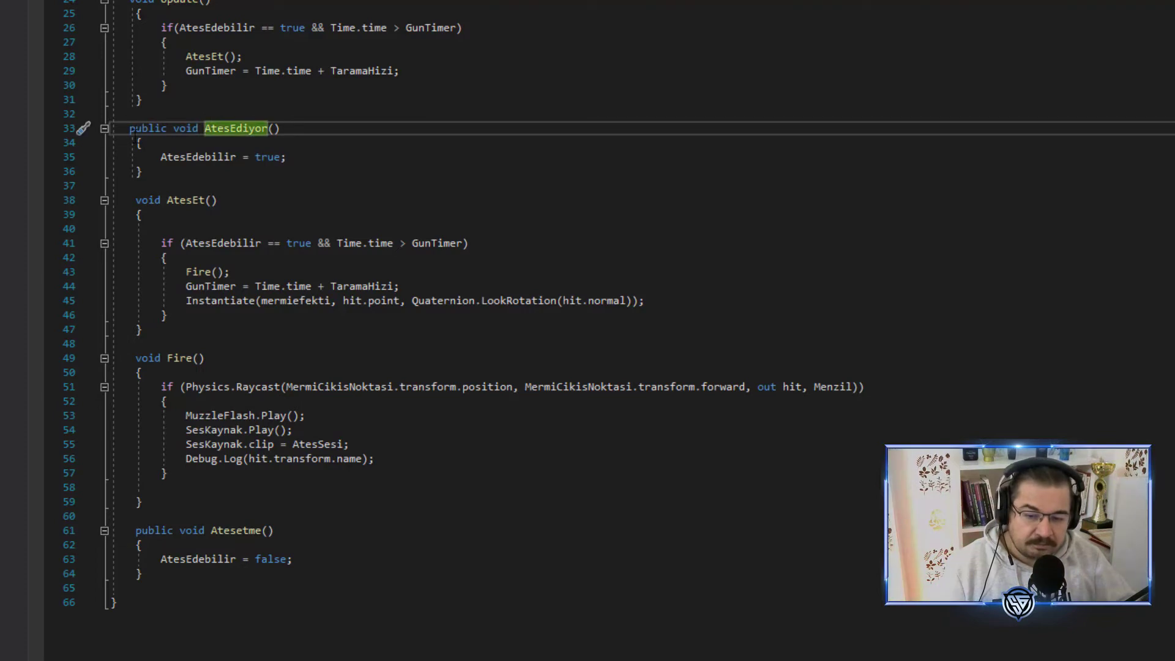
{"action": "left_click_drag", "start_coordinate": [127, 128], "coordinate": [283, 131]}
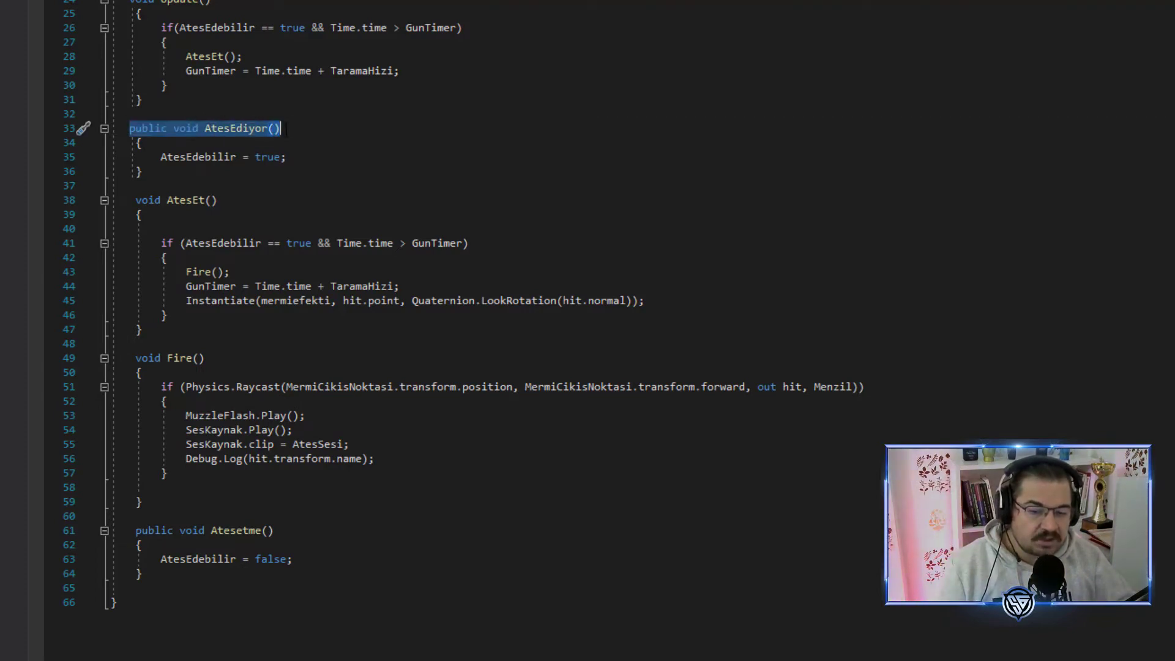
{"action": "left_click", "coordinate": [161, 157]}
{"action": "left_click_drag", "start_coordinate": [162, 157], "coordinate": [287, 158]}
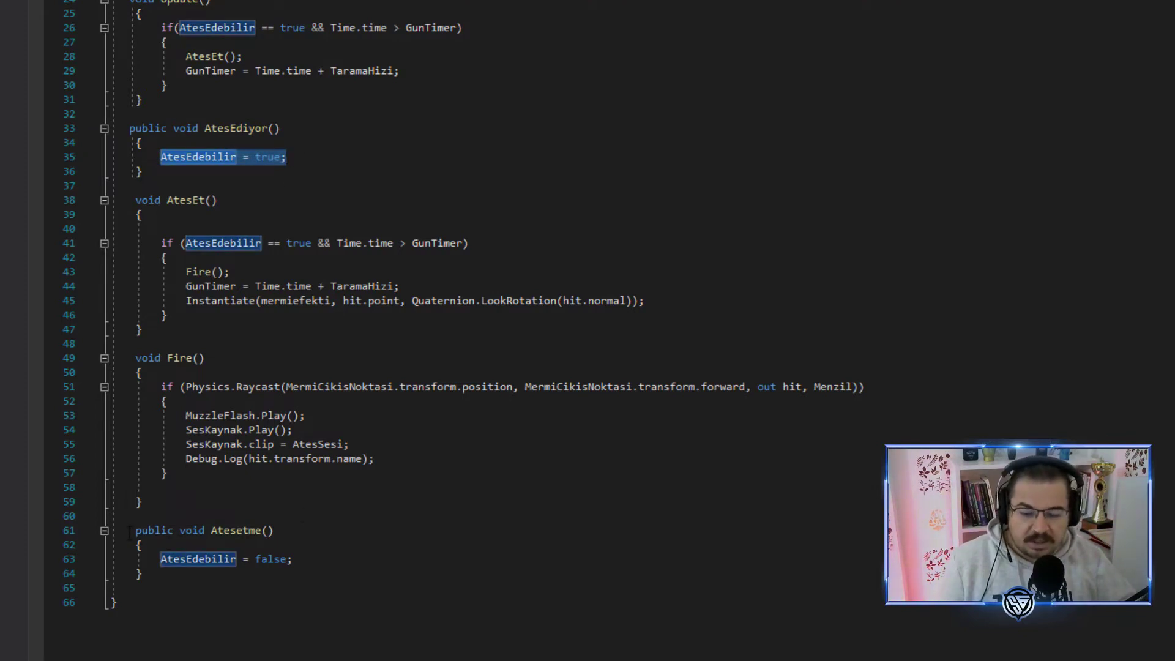
{"action": "left_click_drag", "start_coordinate": [130, 530], "coordinate": [287, 526]}
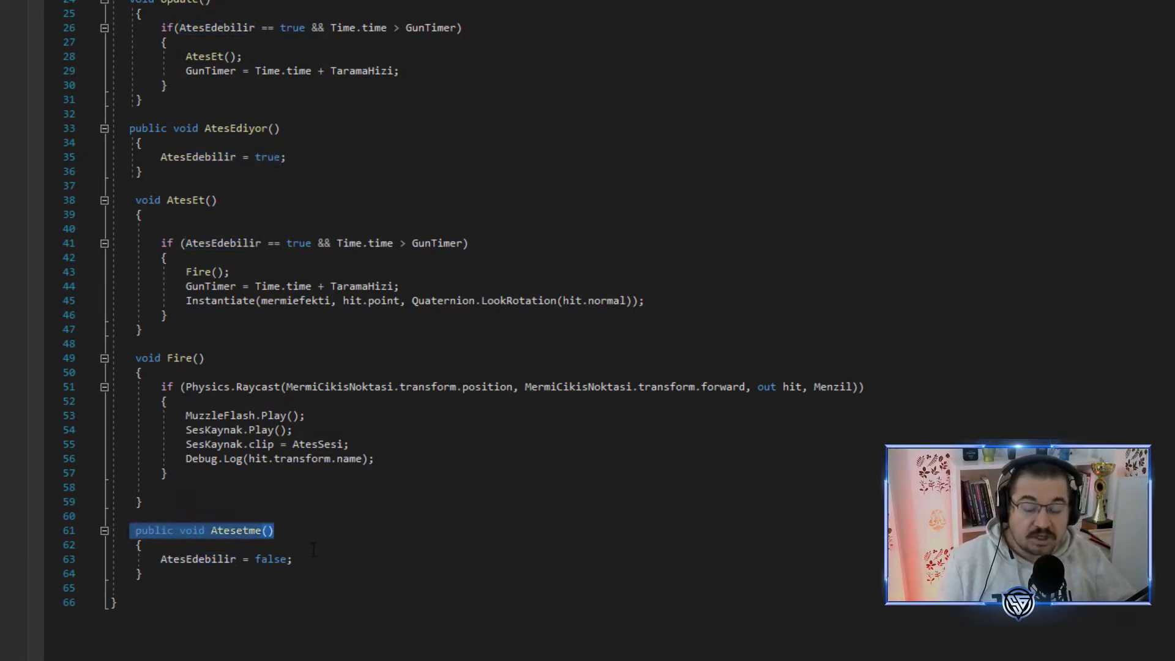
{"action": "left_click_drag", "start_coordinate": [330, 557], "coordinate": [149, 560]}
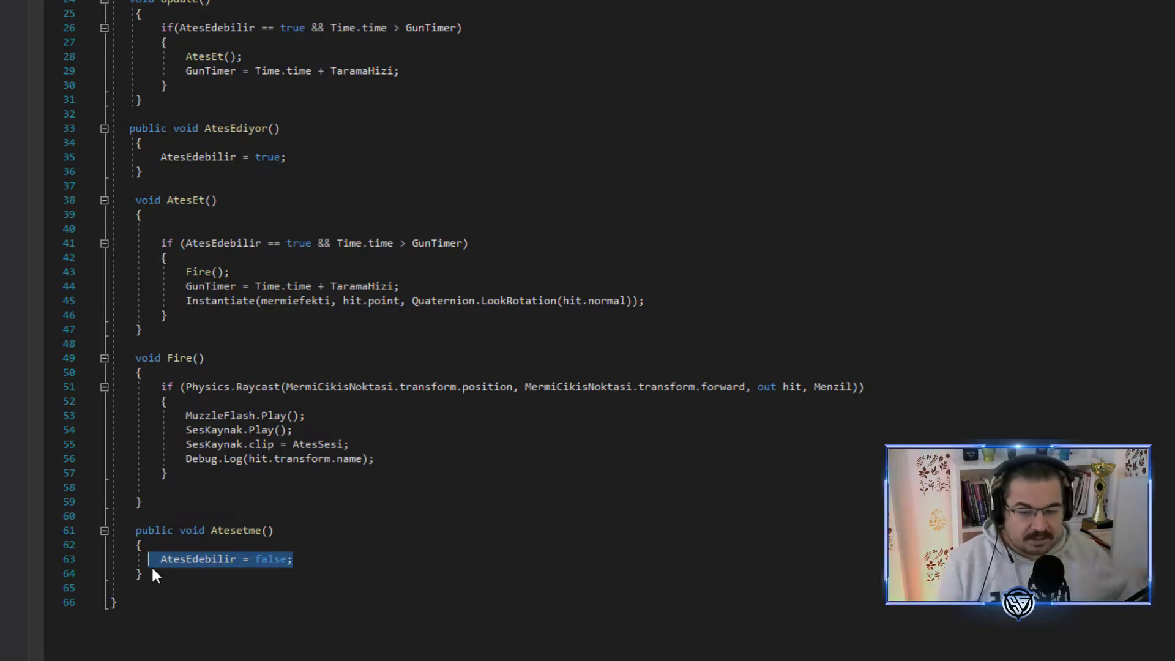
{"action": "mouse_move", "coordinate": [205, 129]}
{"action": "left_mouse_down"}
{"action": "mouse_move", "coordinate": [249, 129]}
{"action": "mouse_move", "coordinate": [249, 157]}
{"action": "left_mouse_up"}
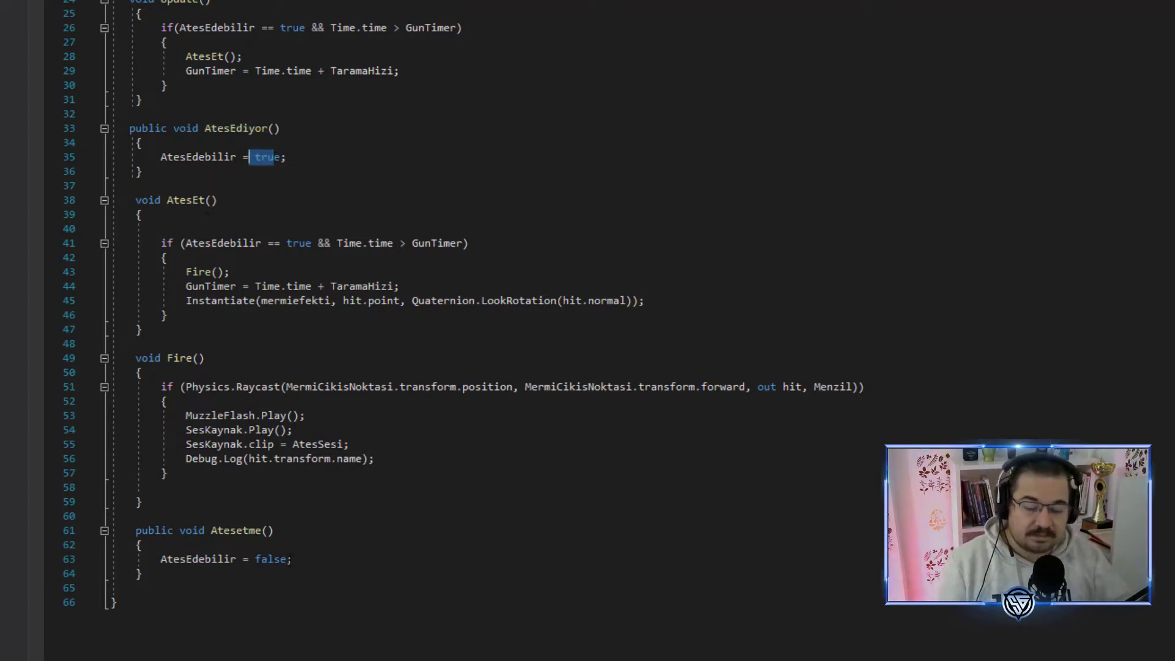
{"action": "double_click", "coordinate": [235, 531]}
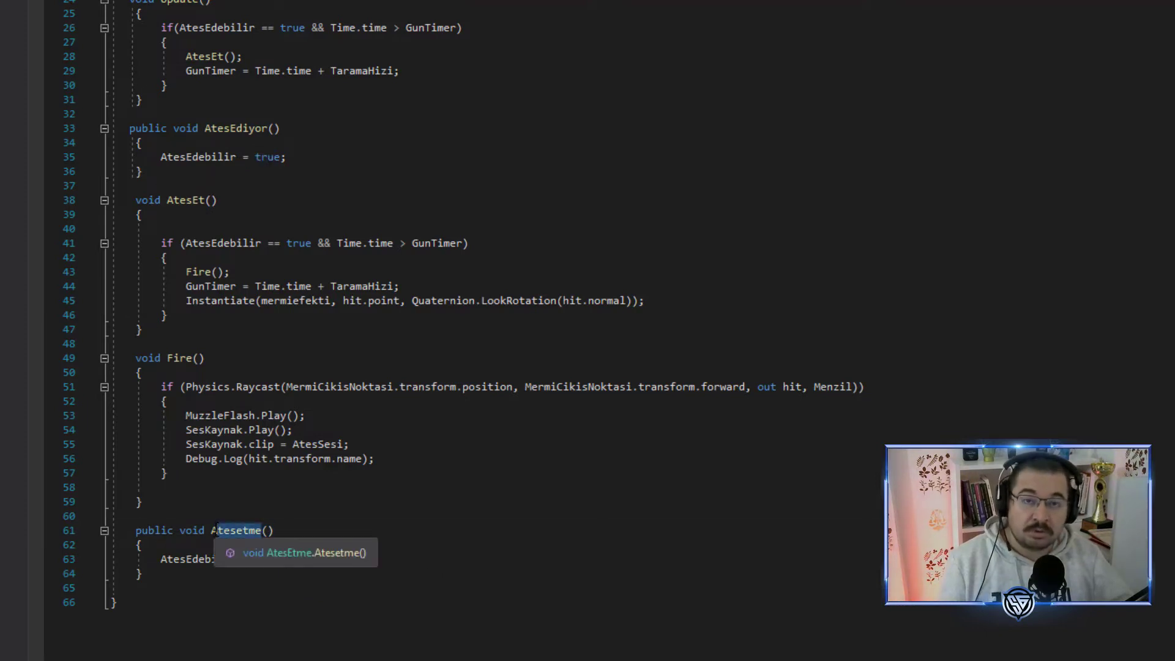
{"action": "left_click_drag", "start_coordinate": [287, 558], "coordinate": [146, 545]}
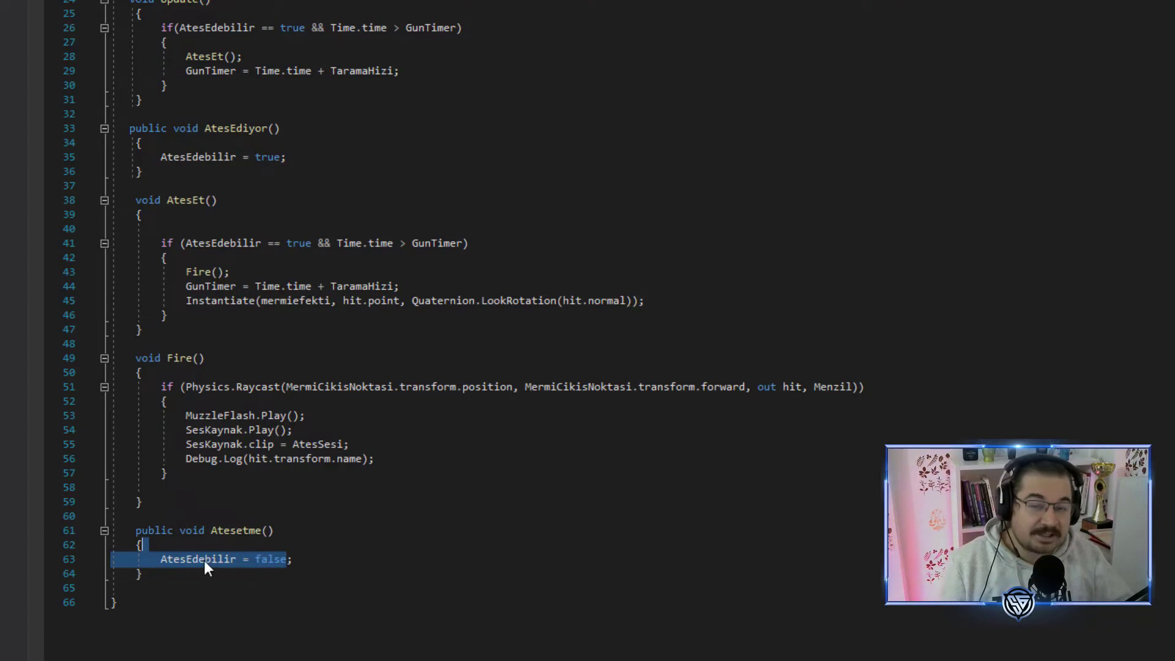
{"action": "left_click", "coordinate": [353, 552]}
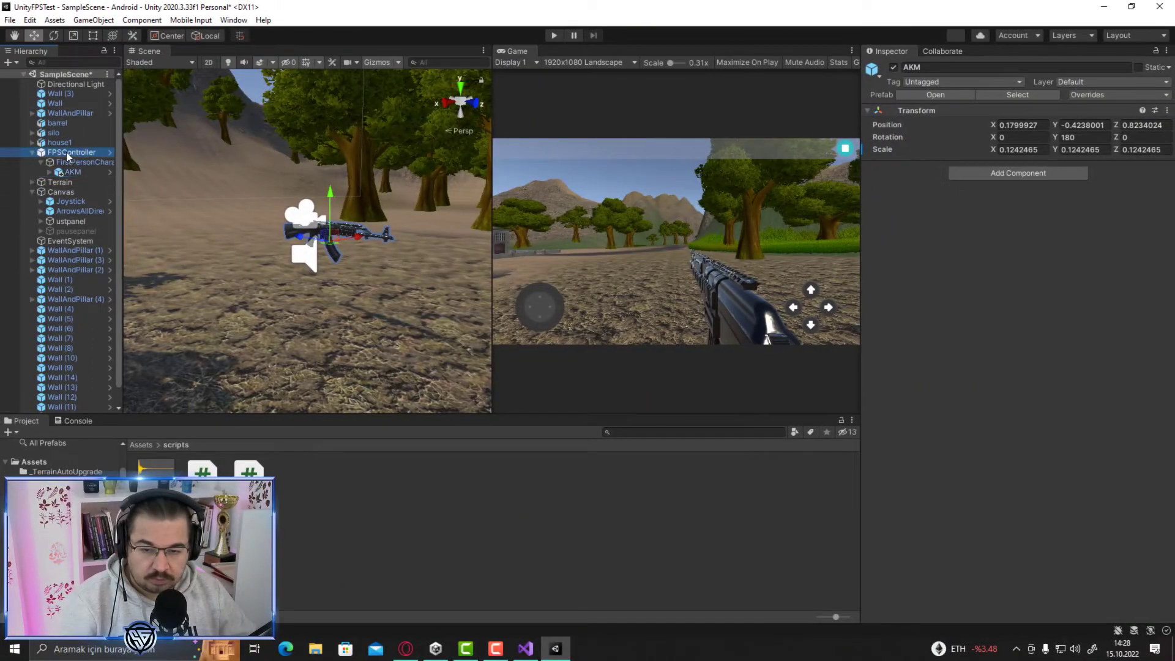
Step: Check FPSController's Ates Etme script, then bring up the context menu on the AKM rifle
{"action": "left_click", "coordinate": [66, 152]}
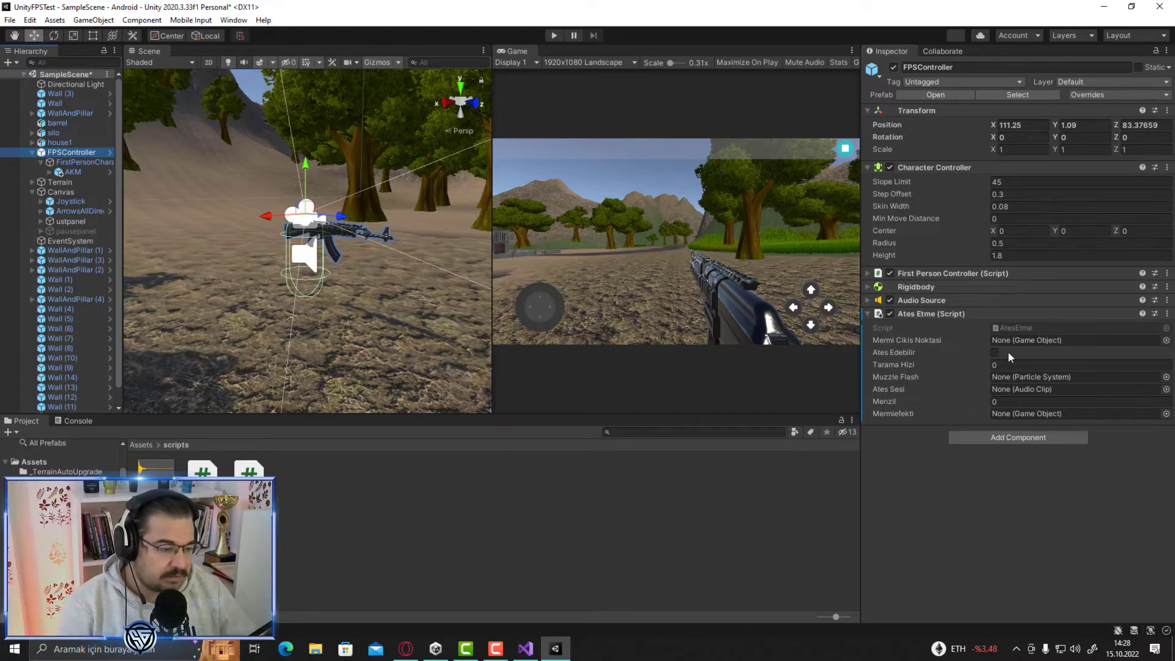
{"action": "left_click", "coordinate": [73, 174]}
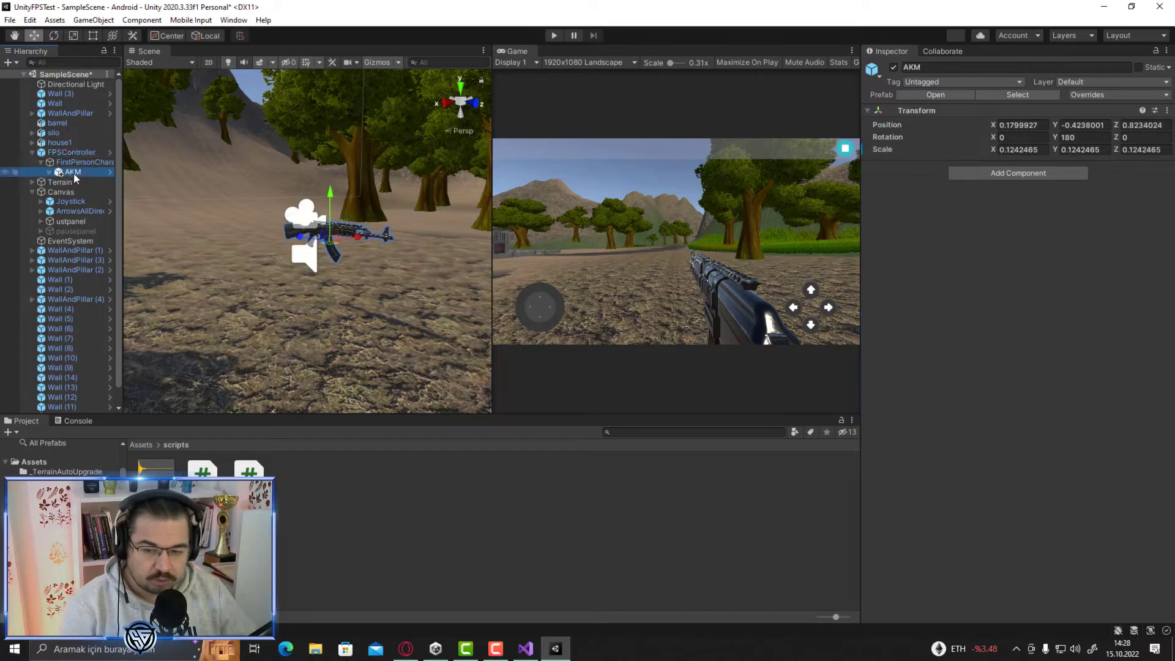
{"action": "right_click", "coordinate": [74, 176]}
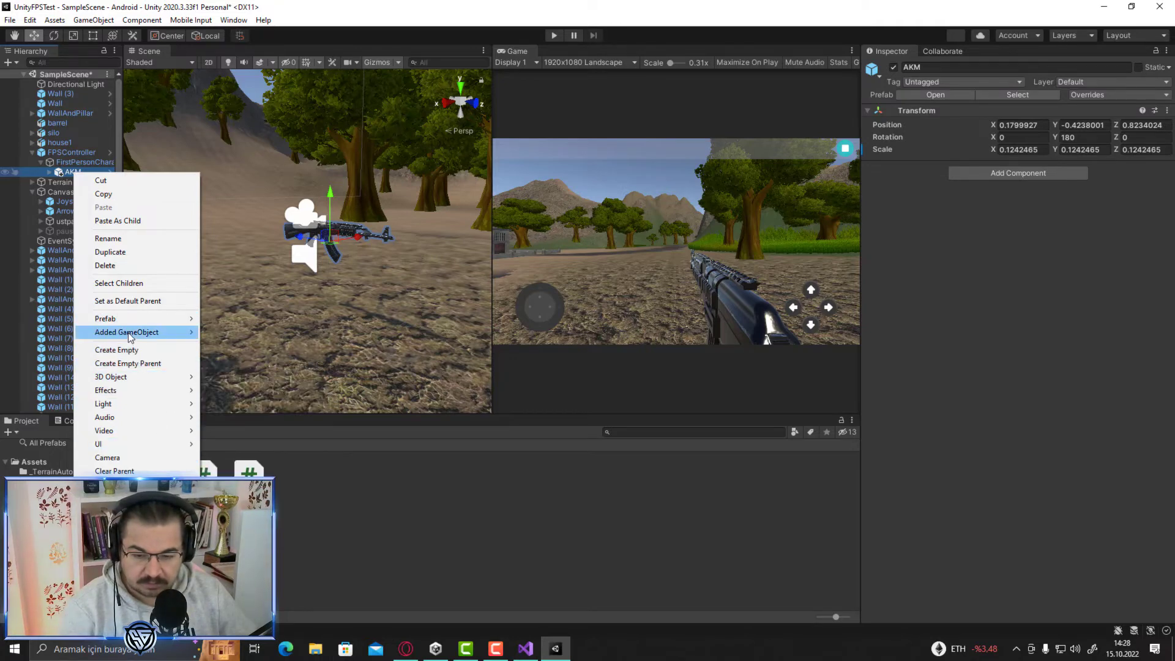
Step: Create an empty GameObject under AKM and move it toward the muzzle, height about 1.56
{"action": "left_click", "coordinate": [127, 350]}
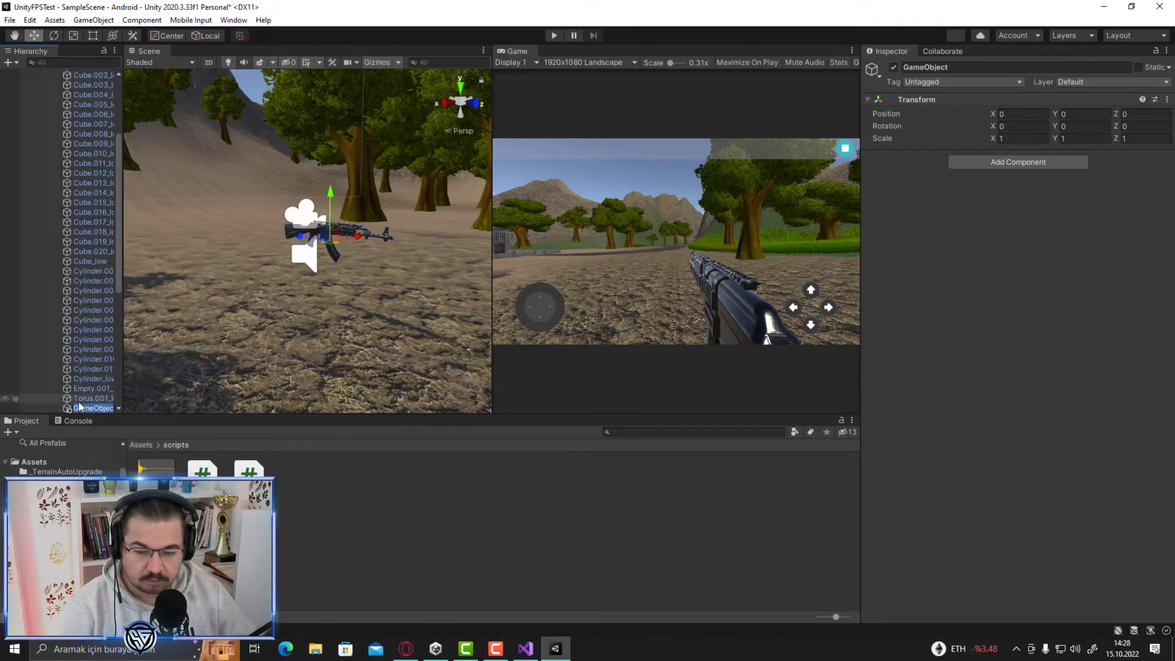
{"action": "left_click_drag", "start_coordinate": [299, 241], "coordinate": [320, 244]}
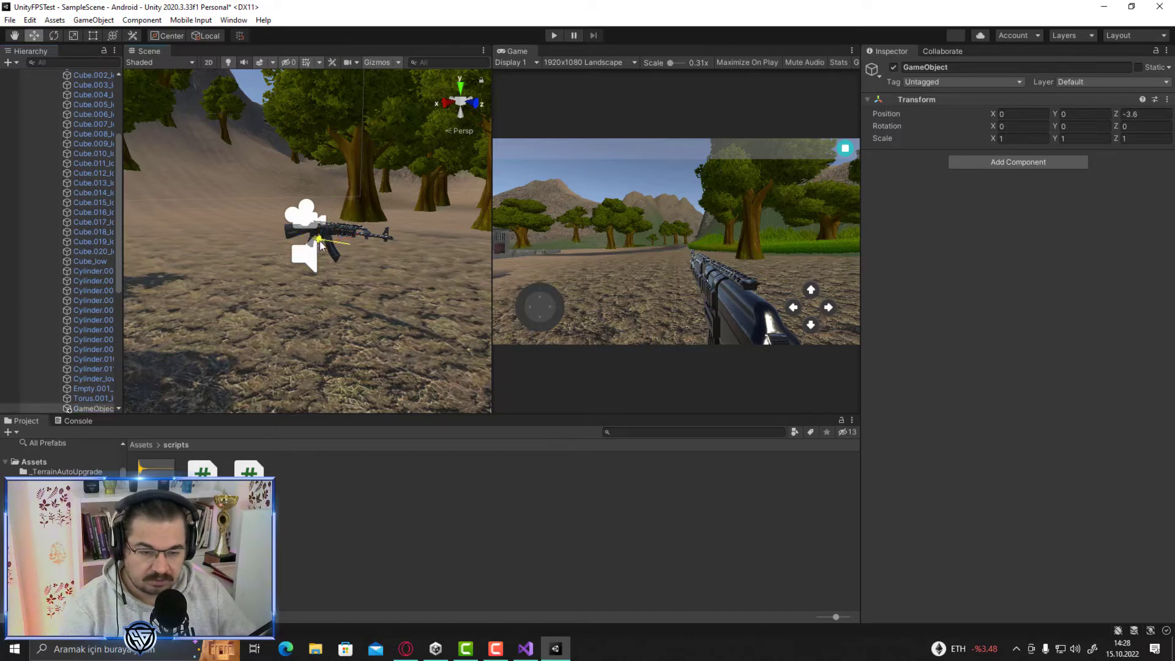
{"action": "left_click_drag", "start_coordinate": [396, 205], "coordinate": [395, 189]}
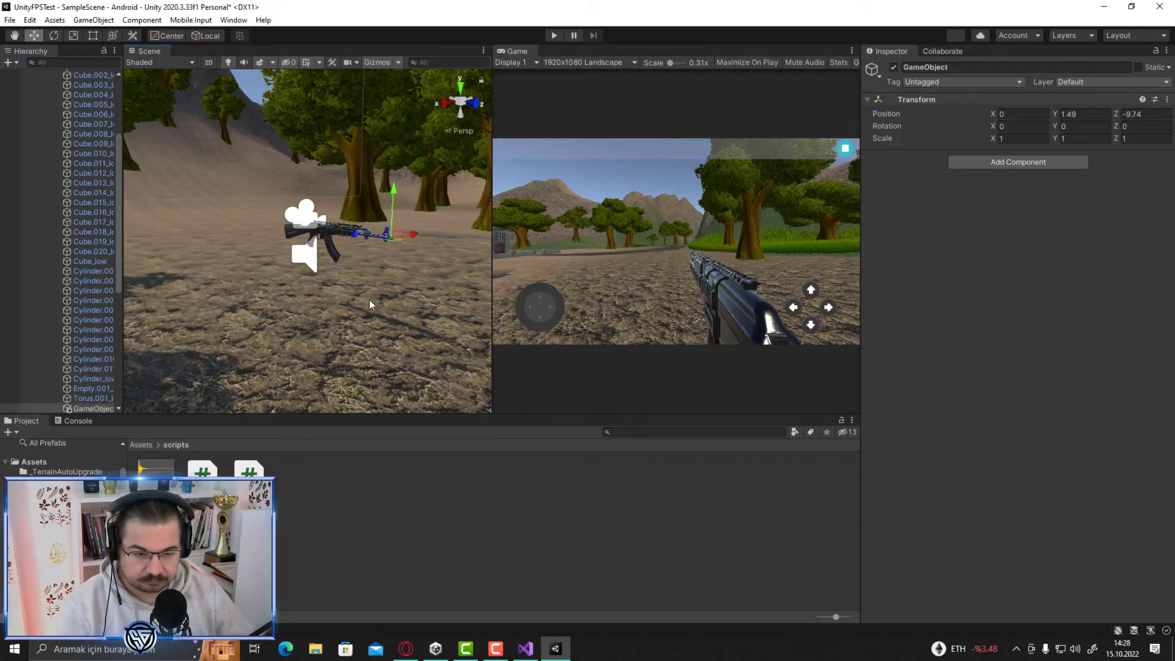
{"action": "mouse_move", "coordinate": [369, 299]}
{"action": "right_mouse_down"}
{"action": "mouse_move", "coordinate": [303, 354]}
{"action": "mouse_move", "coordinate": [335, 357]}
{"action": "right_mouse_up"}
{"action": "scroll", "coordinate": [336, 357], "scroll_direction": "up", "scroll_amount": 3}
{"action": "scroll", "coordinate": [335, 358], "scroll_direction": "down", "scroll_amount": 3}
{"action": "scroll", "coordinate": [335, 358], "scroll_direction": "up", "scroll_amount": 2}
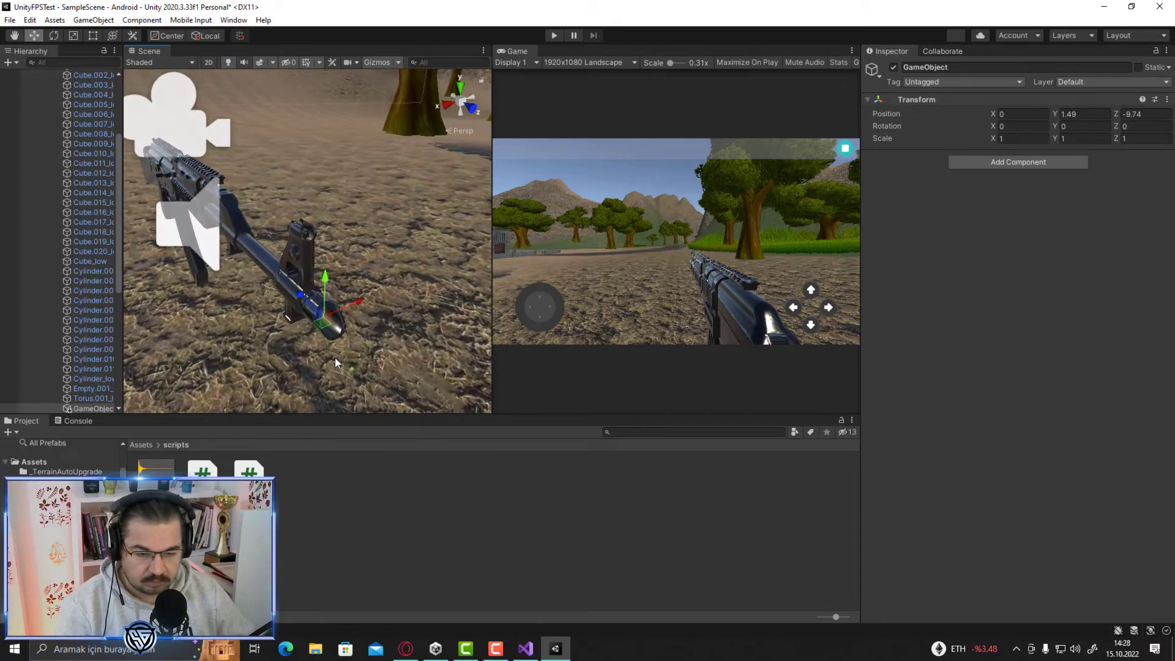
{"action": "left_click_drag", "start_coordinate": [300, 298], "coordinate": [318, 322]}
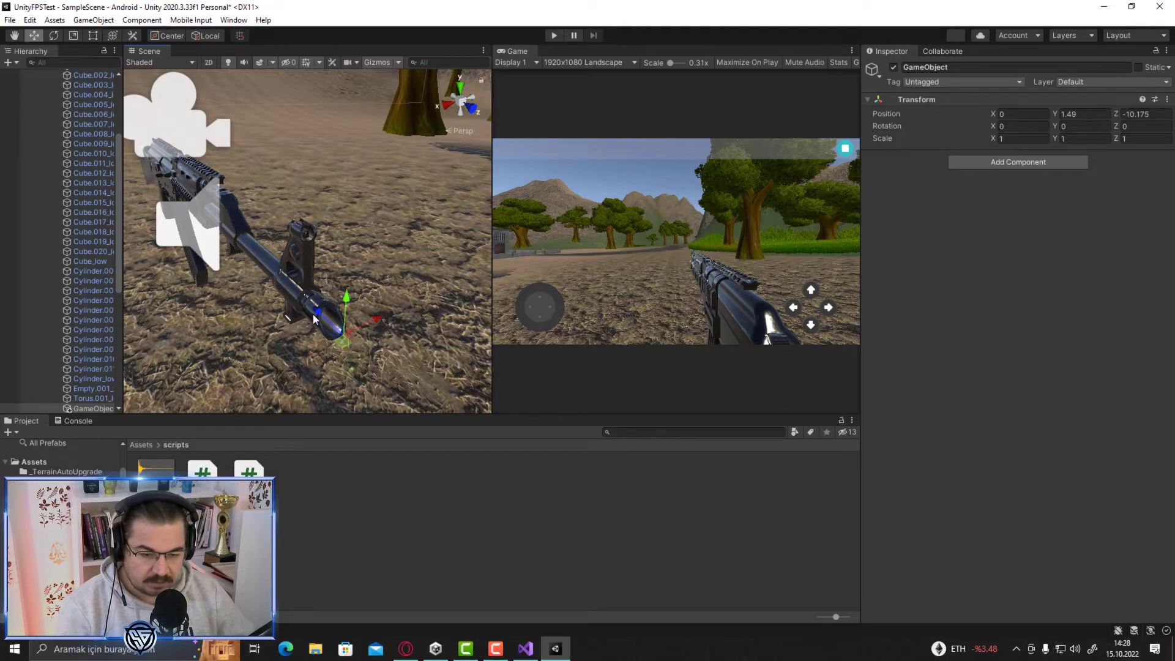
{"action": "mouse_move", "coordinate": [394, 336]}
{"action": "right_mouse_down"}
{"action": "mouse_move", "coordinate": [266, 353]}
{"action": "mouse_move", "coordinate": [267, 333]}
{"action": "mouse_move", "coordinate": [352, 311]}
{"action": "right_mouse_up"}
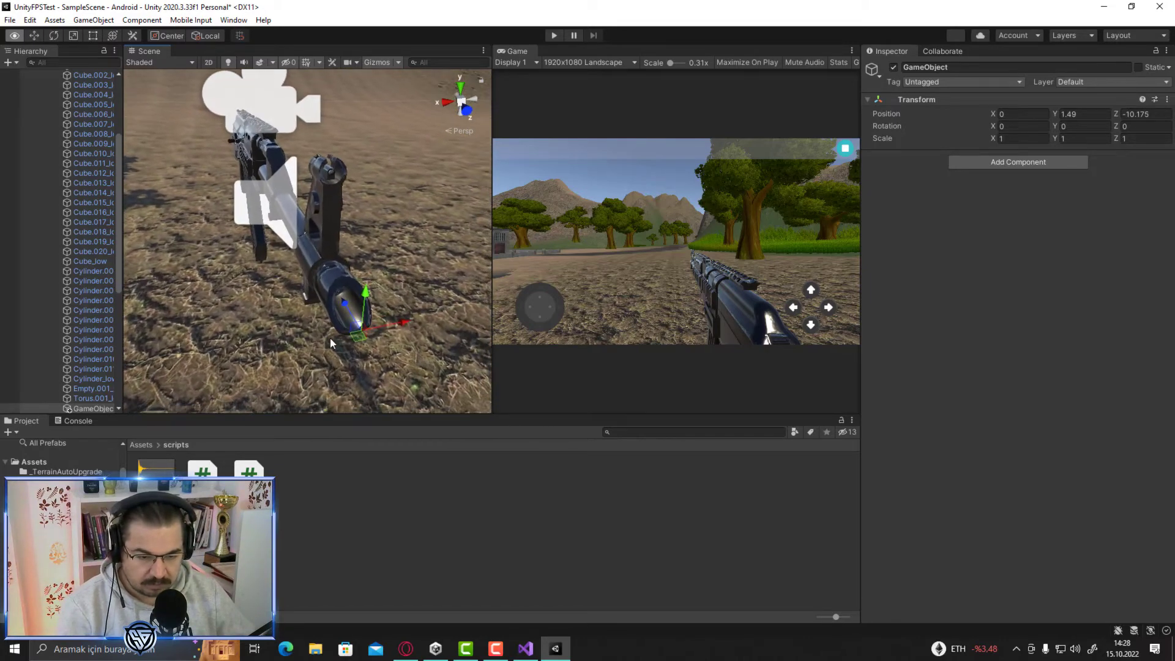
{"action": "left_click_drag", "start_coordinate": [344, 304], "coordinate": [403, 329]}
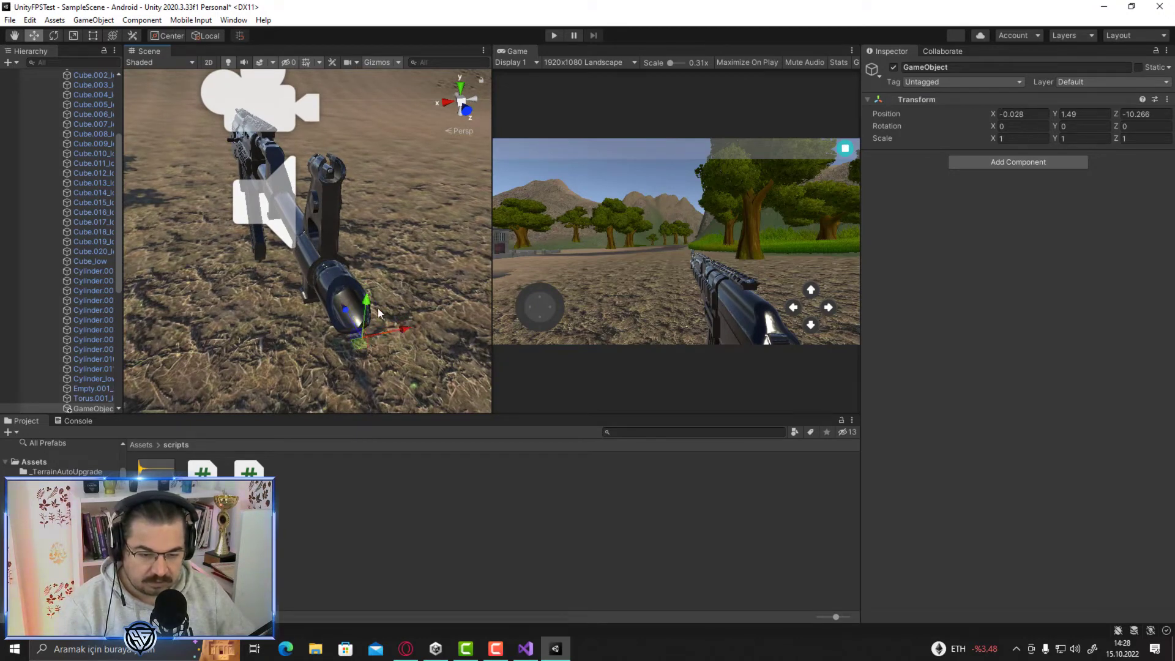
{"action": "left_click_drag", "start_coordinate": [368, 296], "coordinate": [403, 321]}
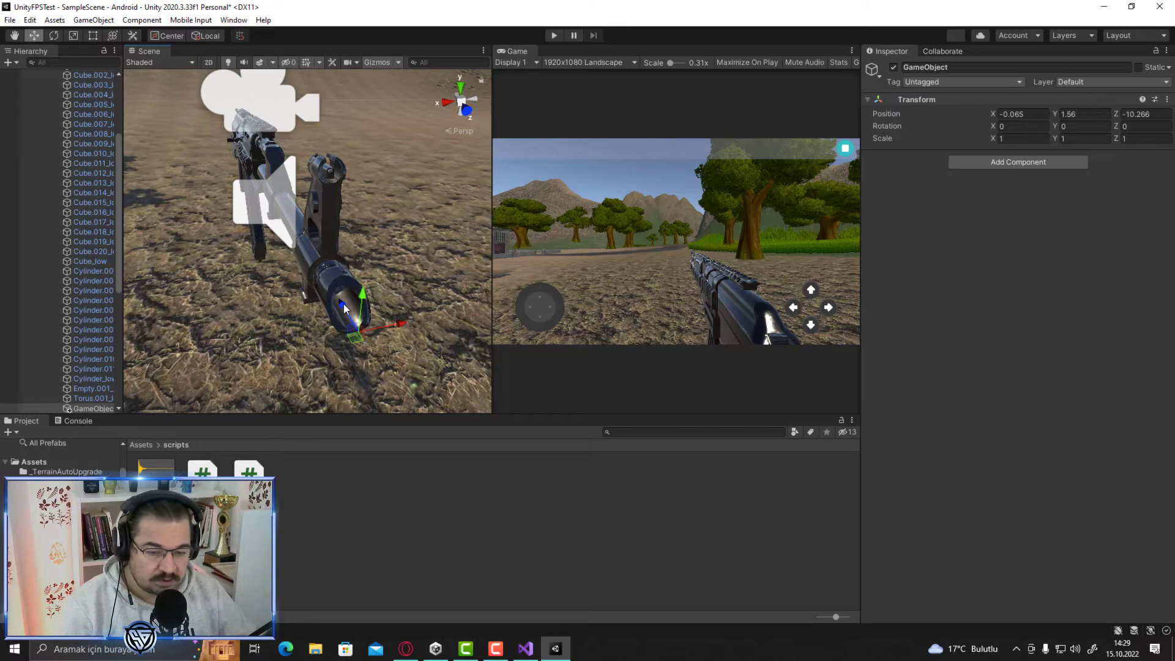
Step: Fine-tune the empty object onto the barrel at position -0.038, 1.59, -10.16
{"action": "left_click", "coordinate": [1084, 127]}
{"action": "type", "text": "180"}
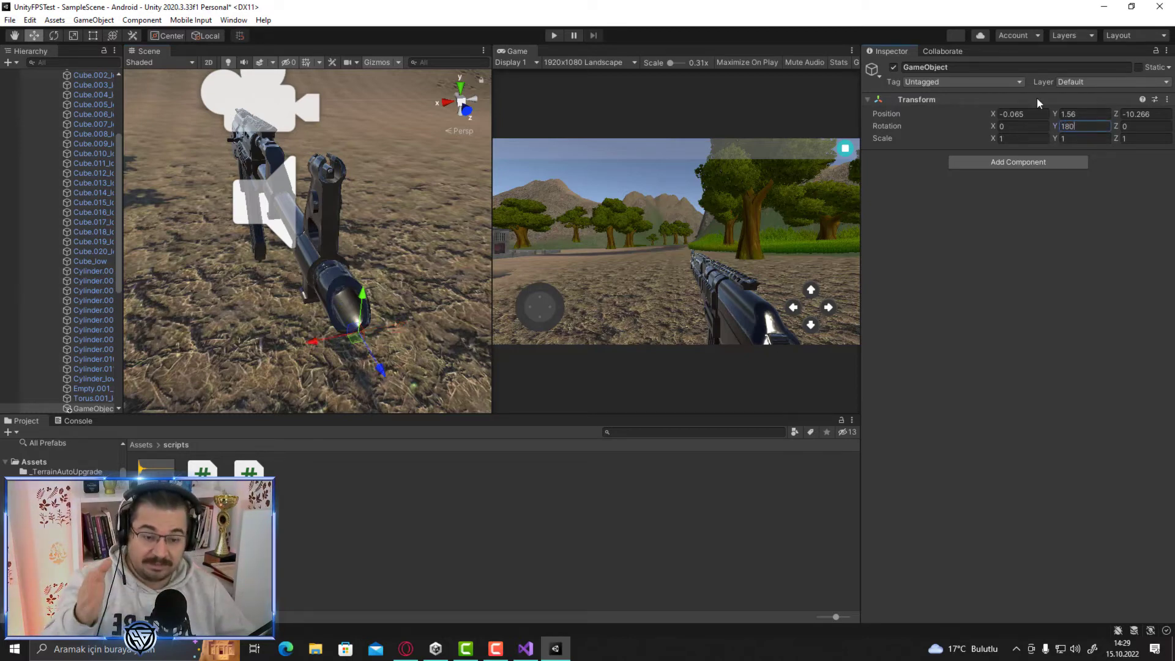
{"action": "left_click_drag", "start_coordinate": [363, 298], "coordinate": [366, 292]}
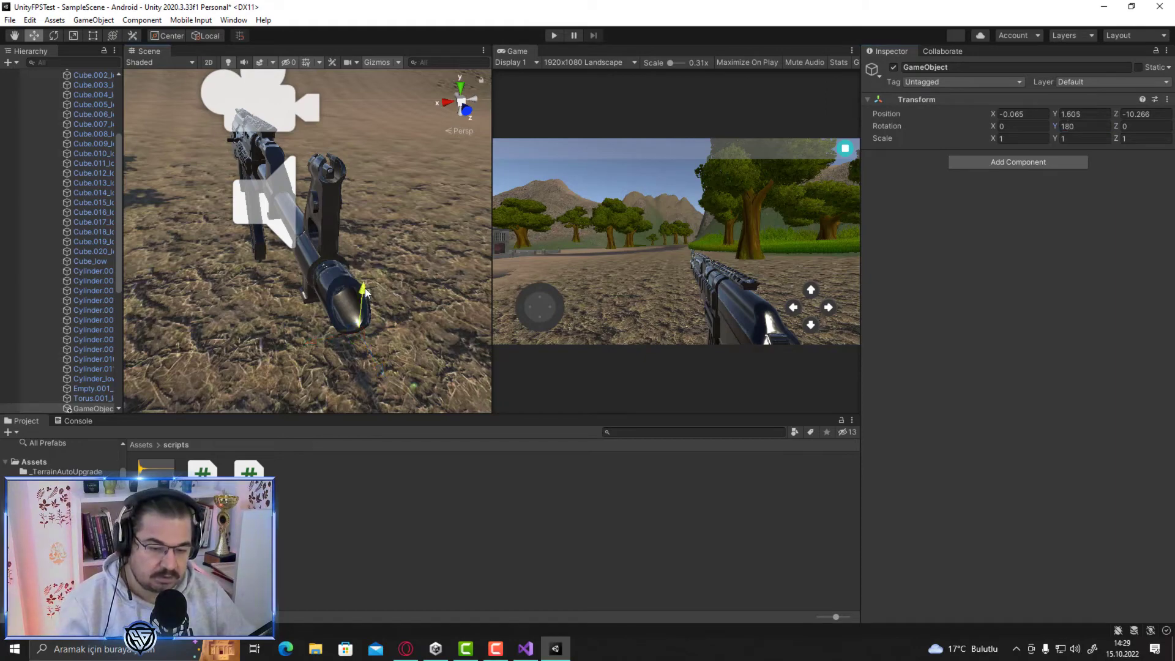
{"action": "mouse_move", "coordinate": [428, 304]}
{"action": "right_mouse_down"}
{"action": "mouse_move", "coordinate": [564, 284]}
{"action": "mouse_move", "coordinate": [398, 287]}
{"action": "mouse_move", "coordinate": [438, 289]}
{"action": "right_mouse_up"}
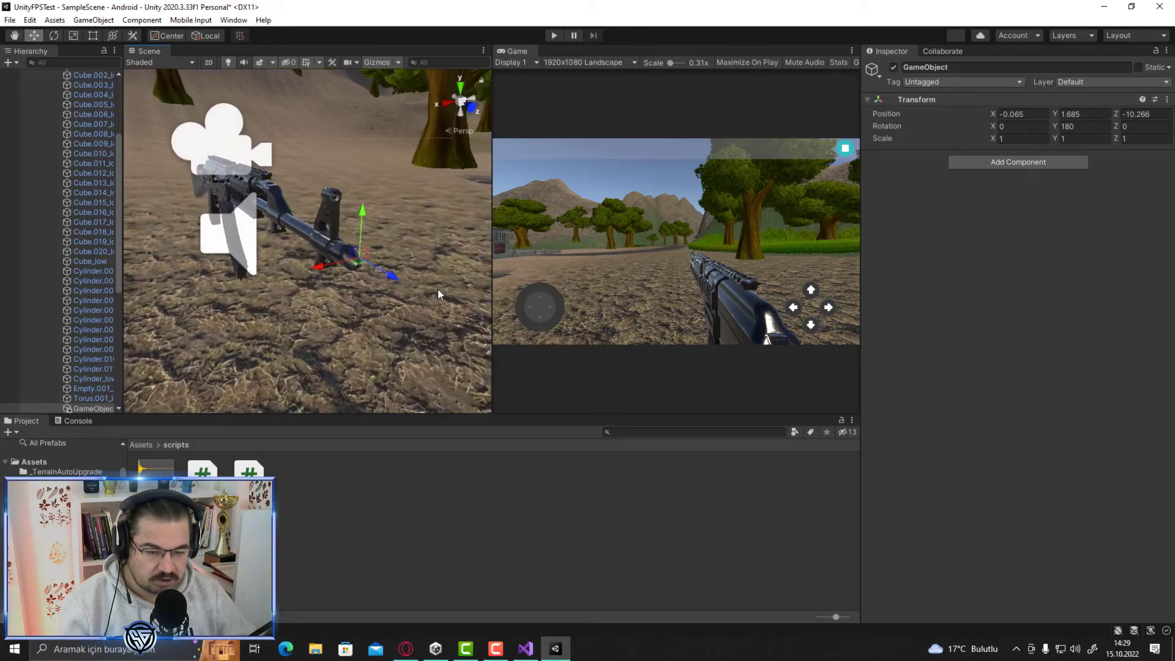
{"action": "left_click_drag", "start_coordinate": [391, 277], "coordinate": [376, 254]}
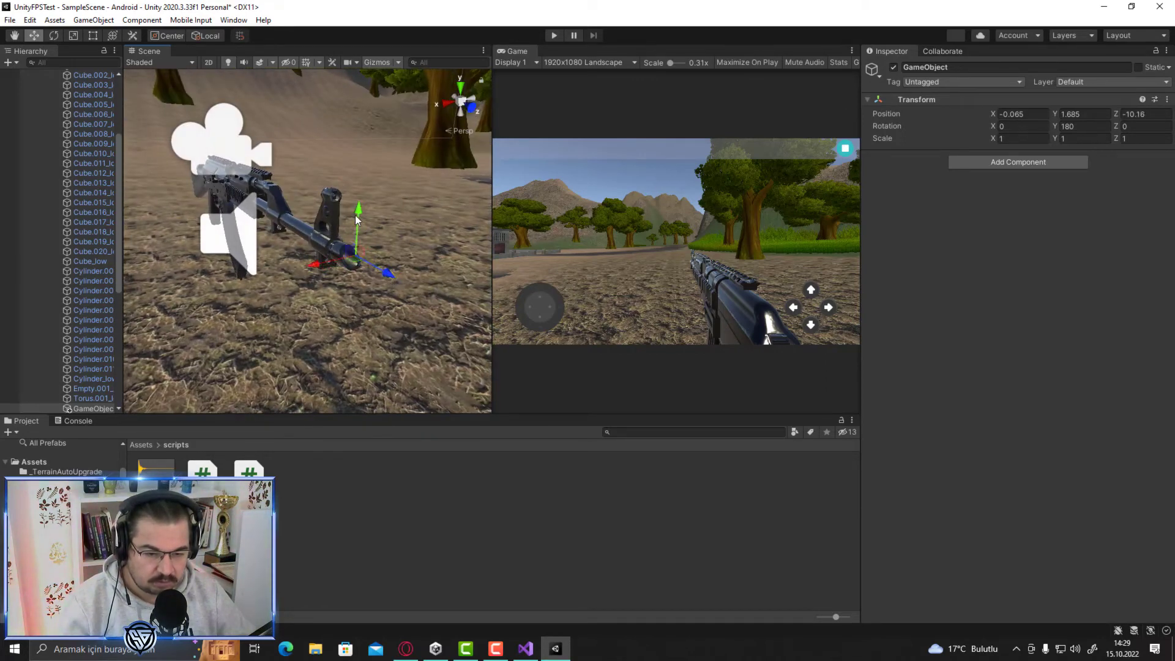
{"action": "left_click_drag", "start_coordinate": [358, 208], "coordinate": [359, 212]}
{"action": "mouse_move", "coordinate": [398, 233]}
{"action": "right_mouse_down"}
{"action": "mouse_move", "coordinate": [409, 276]}
{"action": "mouse_move", "coordinate": [393, 257]}
{"action": "mouse_move", "coordinate": [288, 252]}
{"action": "right_mouse_up"}
{"action": "left_click_drag", "start_coordinate": [310, 231], "coordinate": [312, 235]}
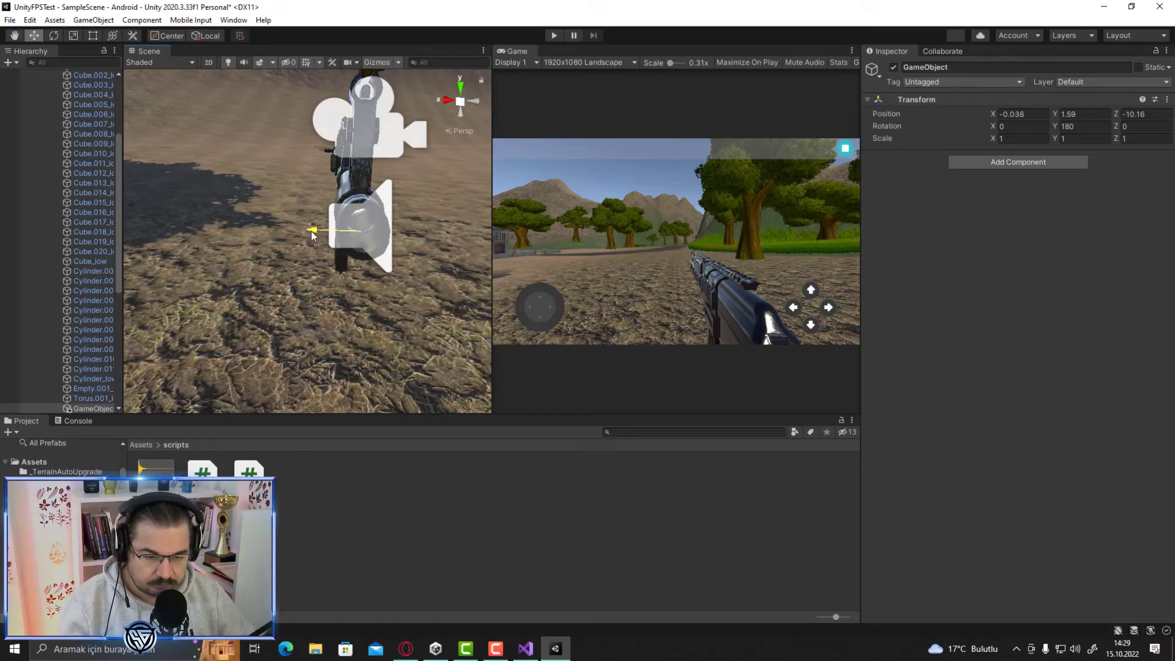
{"action": "right_click_drag", "start_coordinate": [389, 262], "coordinate": [615, 263]}
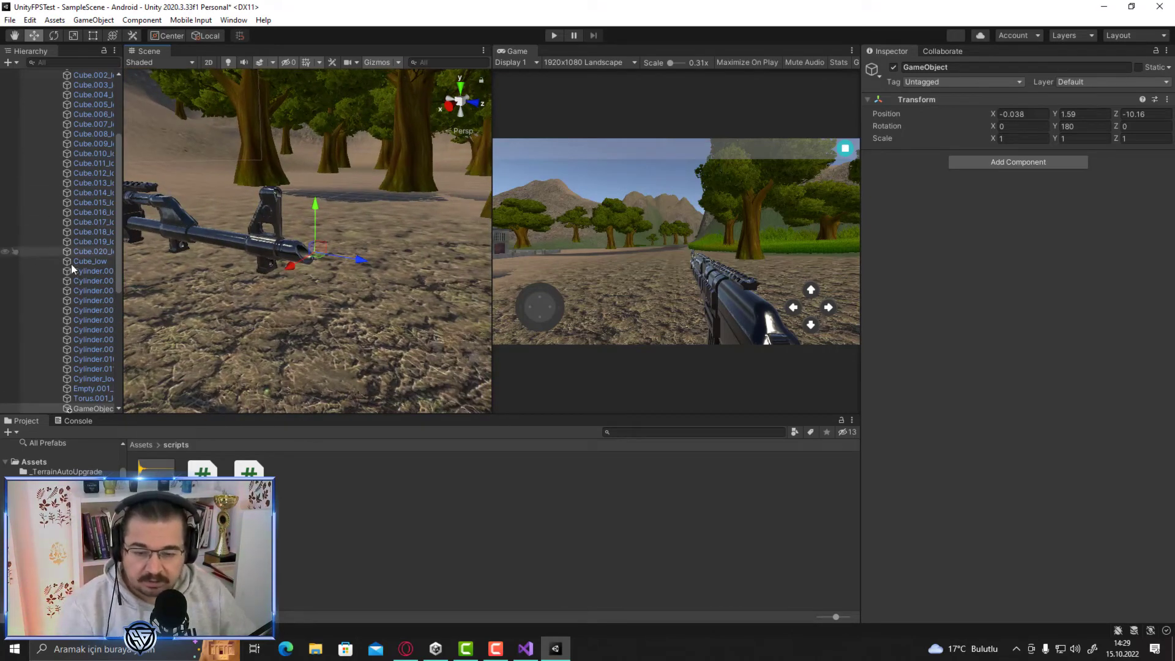
{"action": "scroll", "coordinate": [88, 240], "scroll_direction": "up", "scroll_amount": 5}
Step: Rename the new empty GameObject to 'mermicikis'
{"action": "left_click", "coordinate": [72, 136]}
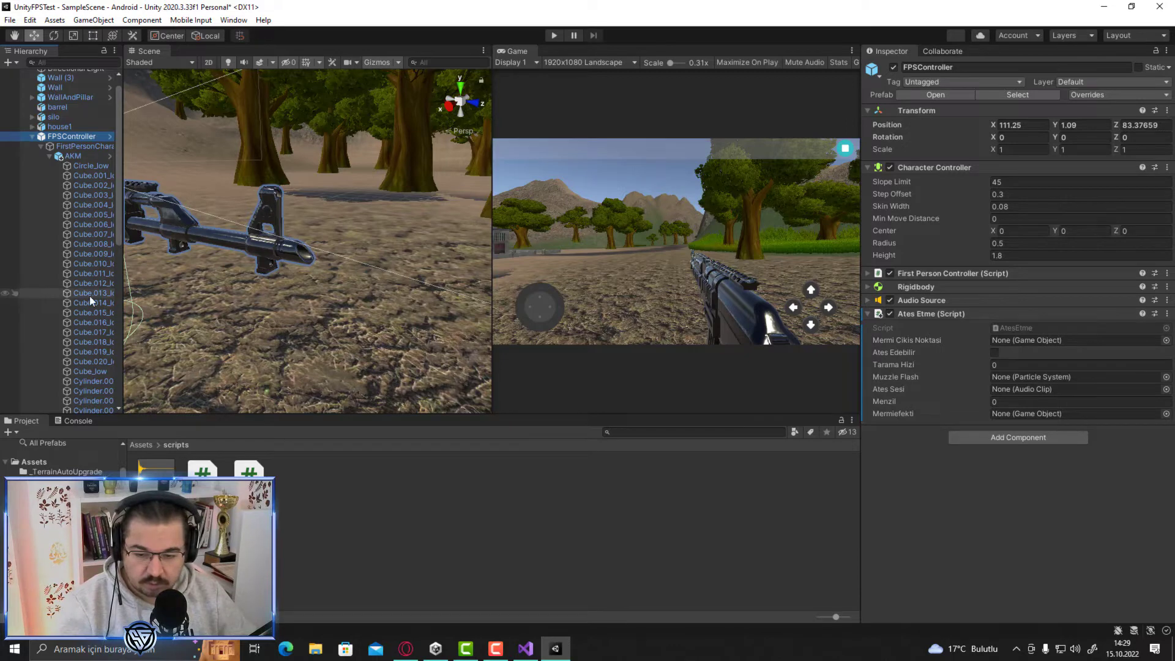
{"action": "scroll", "coordinate": [89, 296], "scroll_direction": "down", "scroll_amount": 5}
{"action": "left_click", "coordinate": [90, 334]}
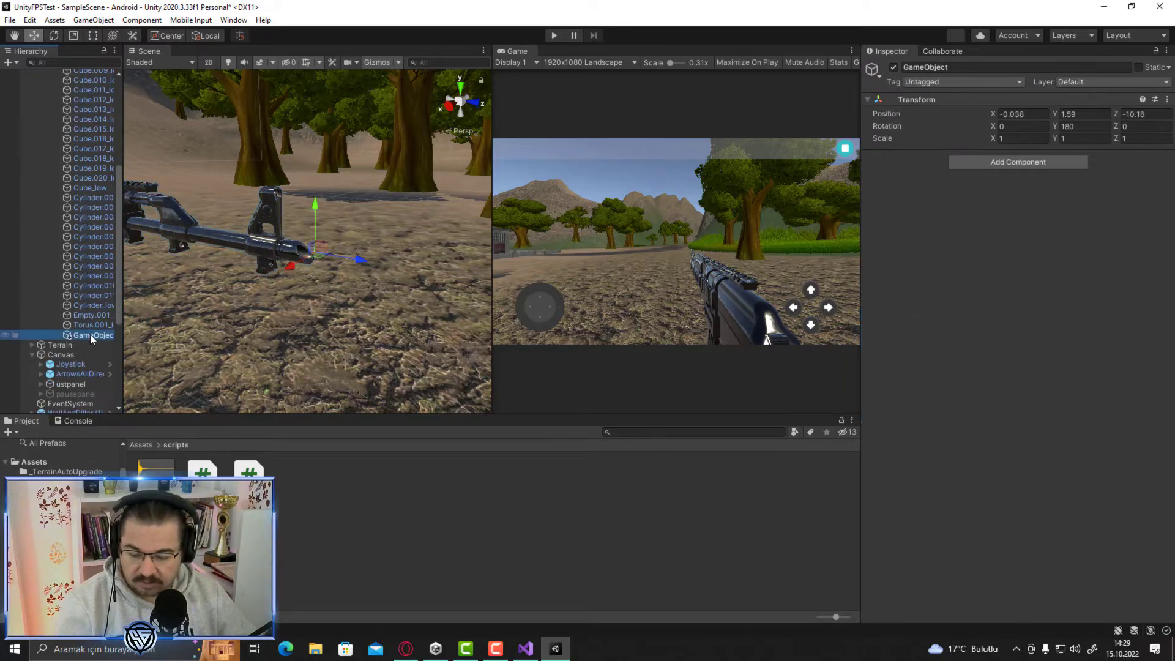
{"action": "left_click", "coordinate": [90, 334]}
{"action": "type", "text": "merm"}
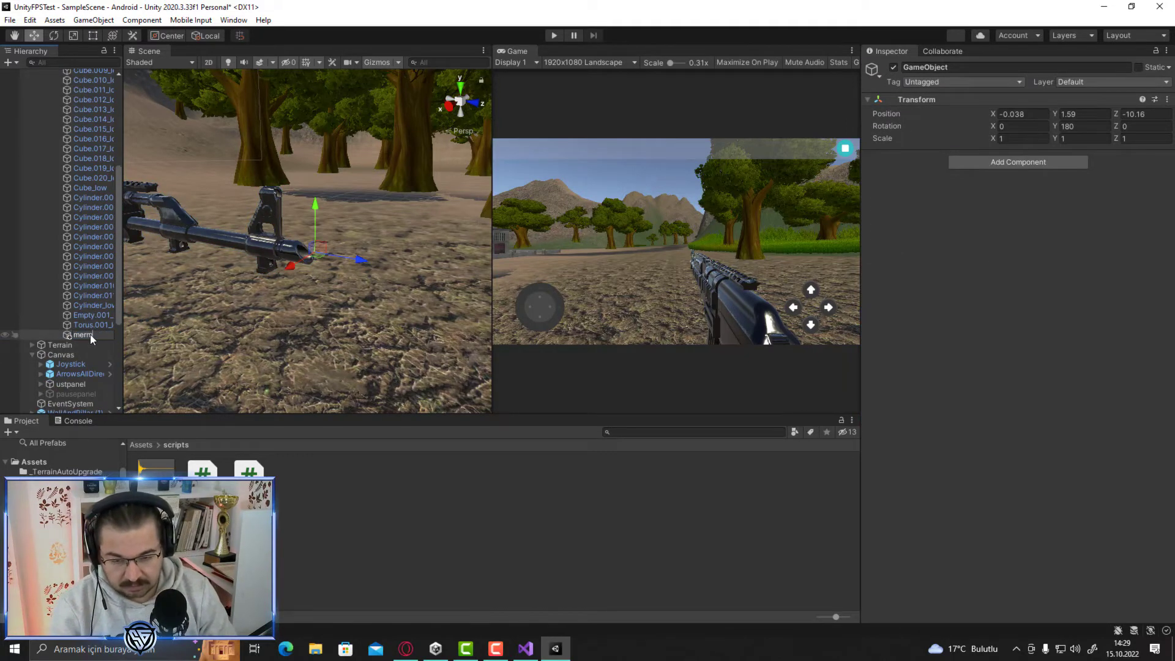
{"action": "type", "text": "icikis"}
{"action": "key", "text": "Return"}
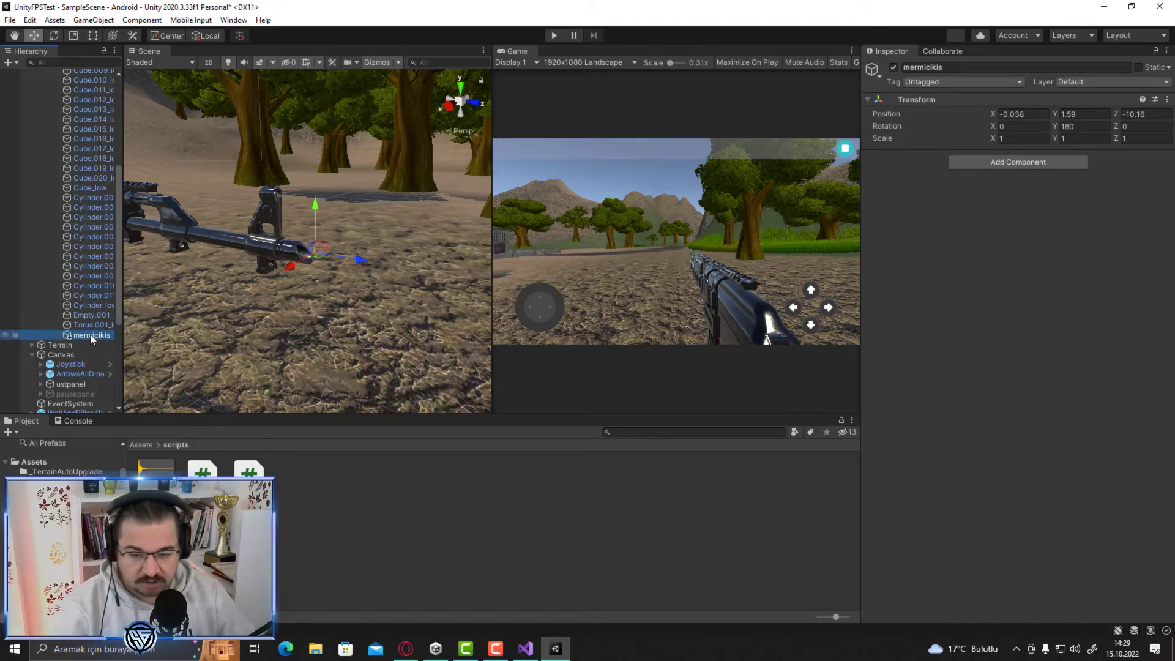
{"action": "left_click", "coordinate": [79, 331]}
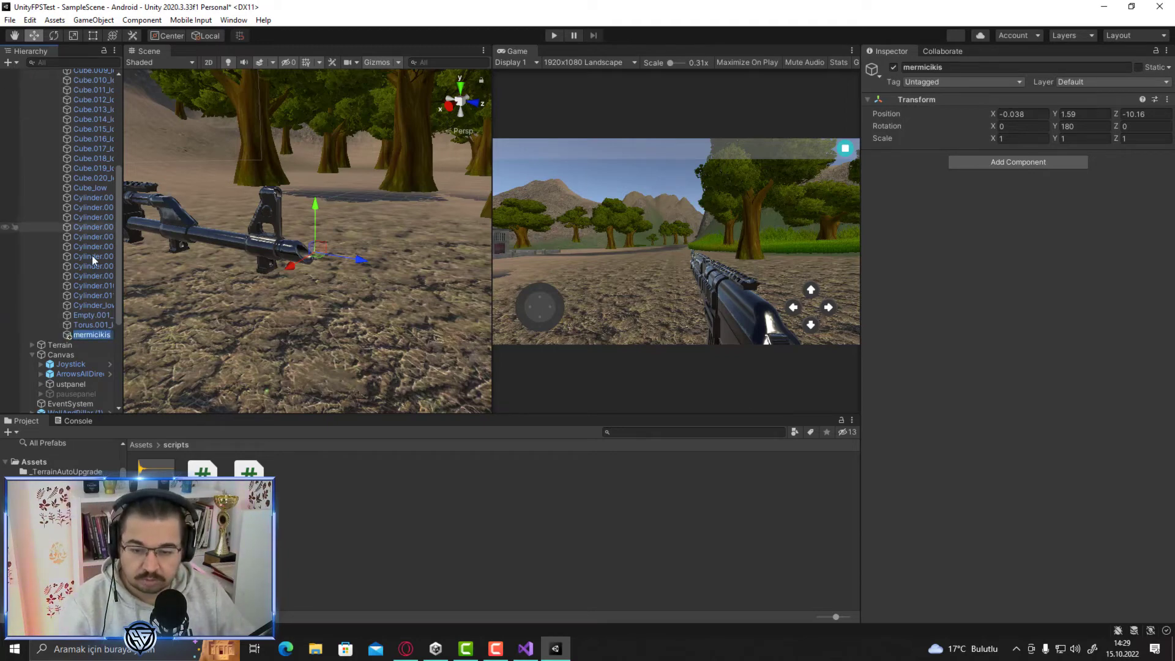
{"action": "scroll", "coordinate": [87, 206], "scroll_direction": "up", "scroll_amount": 10}
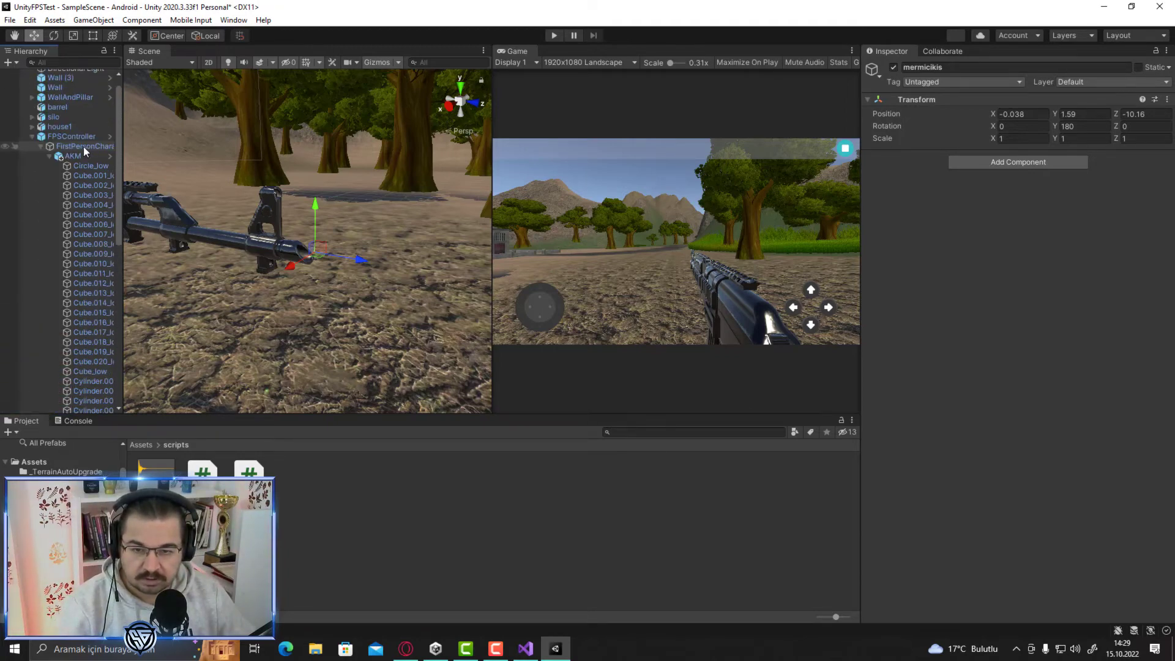
Step: In FPSController's Ates Etme, set Mermi Cikis Noktasi to mermicikis and Tarama Hizi to 0.13
{"action": "left_click", "coordinate": [54, 136]}
{"action": "scroll", "coordinate": [49, 323], "scroll_direction": "down", "scroll_amount": 3}
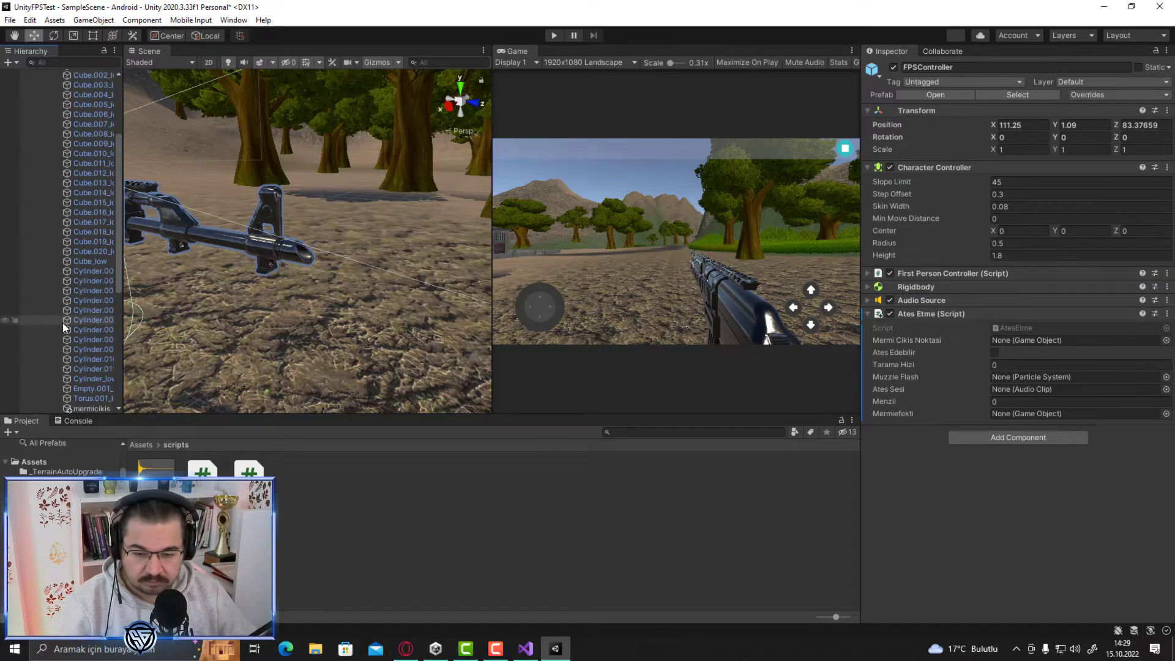
{"action": "scroll", "coordinate": [63, 322], "scroll_direction": "down", "scroll_amount": 3}
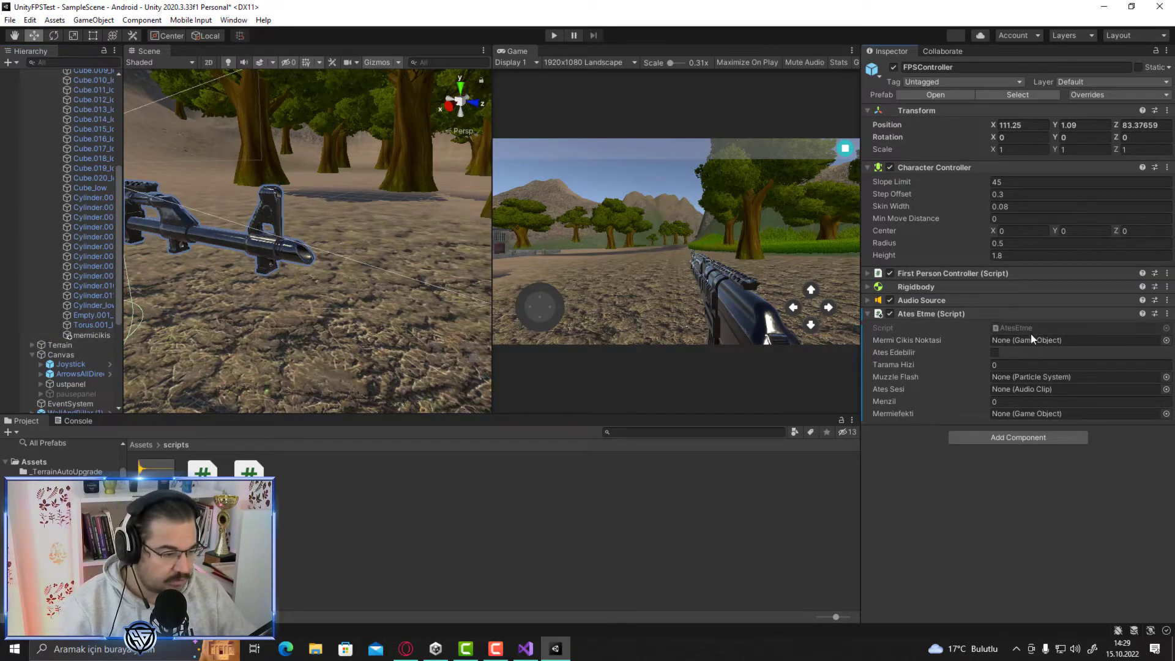
{"action": "left_click_drag", "start_coordinate": [1031, 334], "coordinate": [1026, 340]}
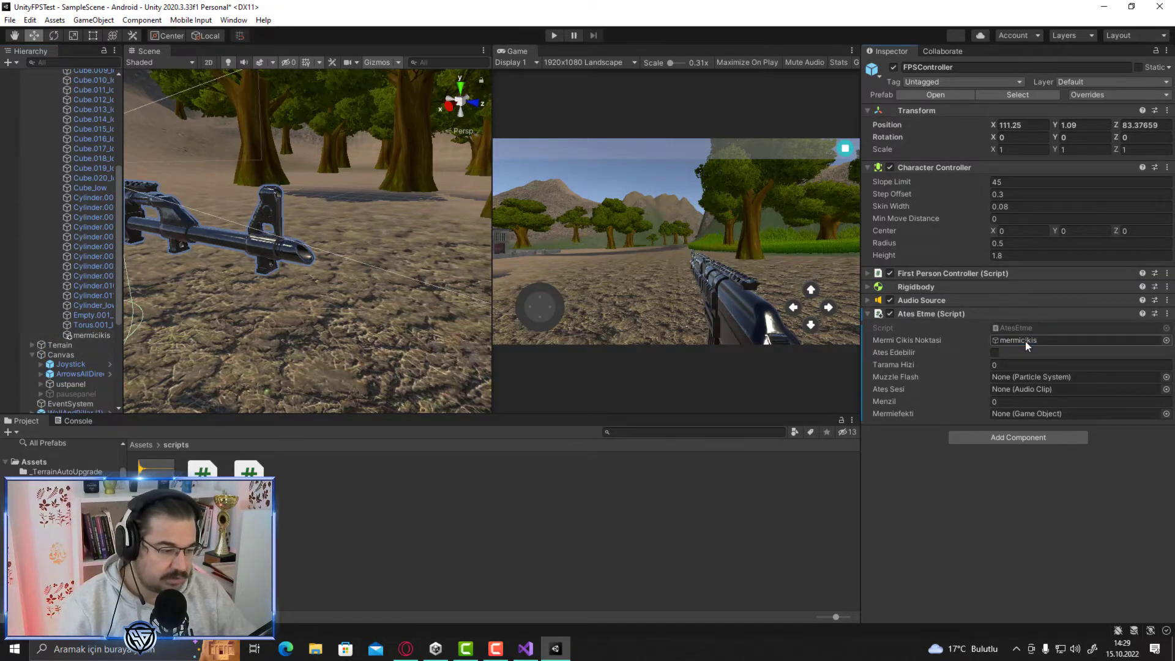
{"action": "left_click", "coordinate": [994, 353]}
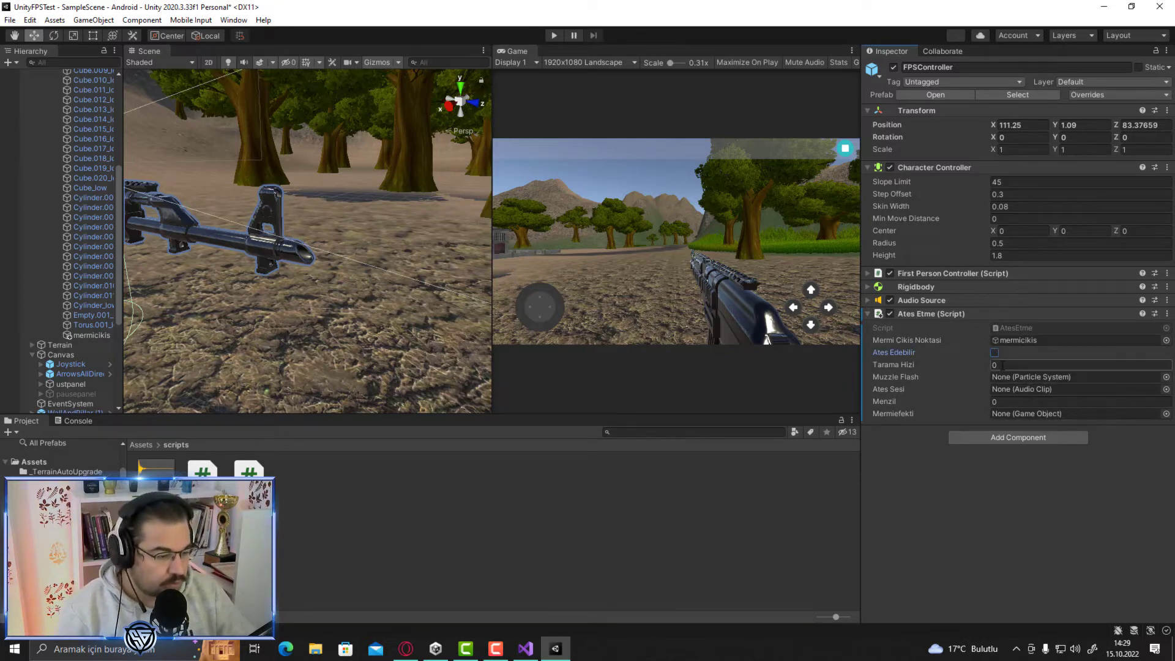
{"action": "type", "text": "0.13"}
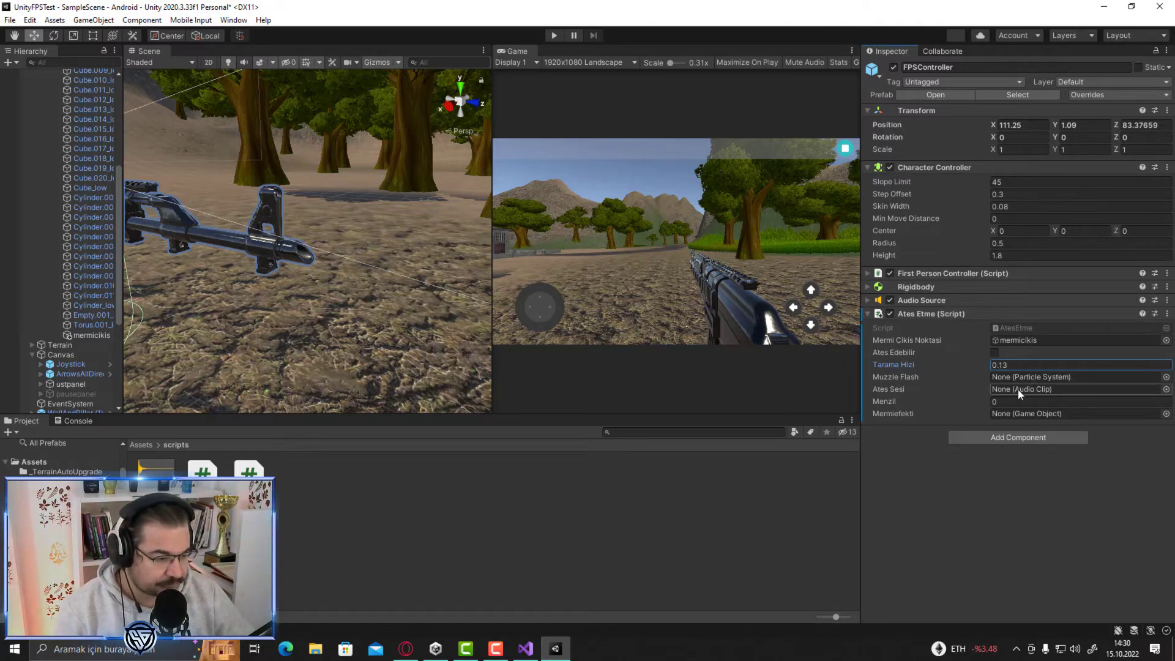
{"action": "key", "text": "Return"}
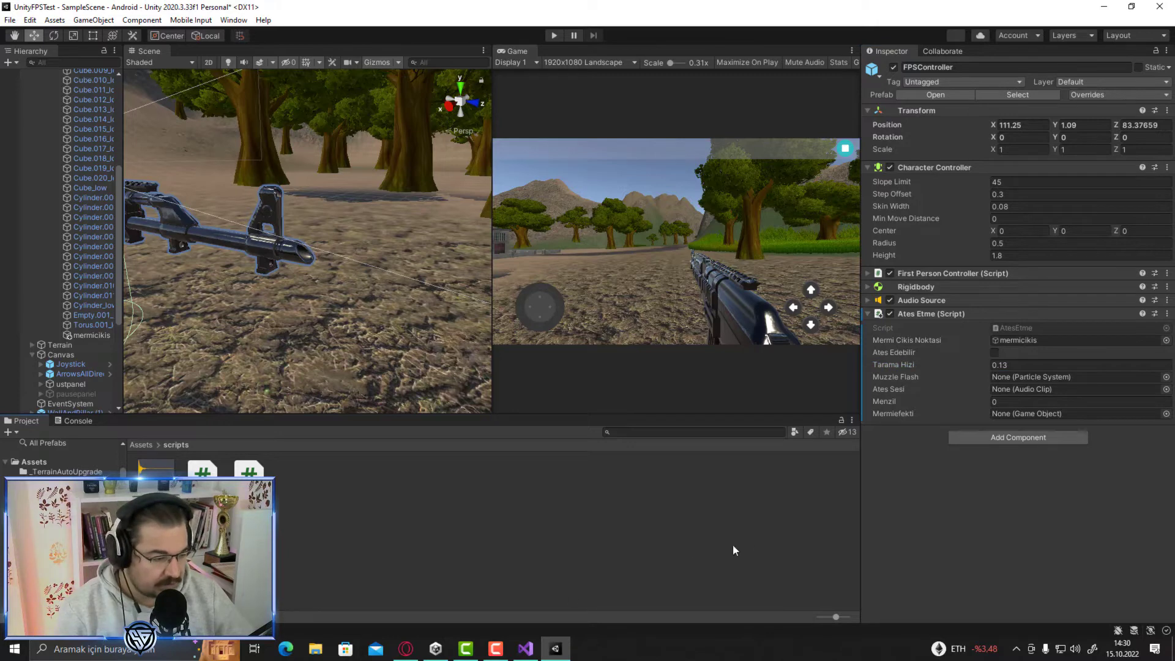
Step: Set Ates Sesi to the ak47_fire2 clip and Menzil to 500
{"action": "left_click_drag", "start_coordinate": [733, 551], "coordinate": [1013, 391]}
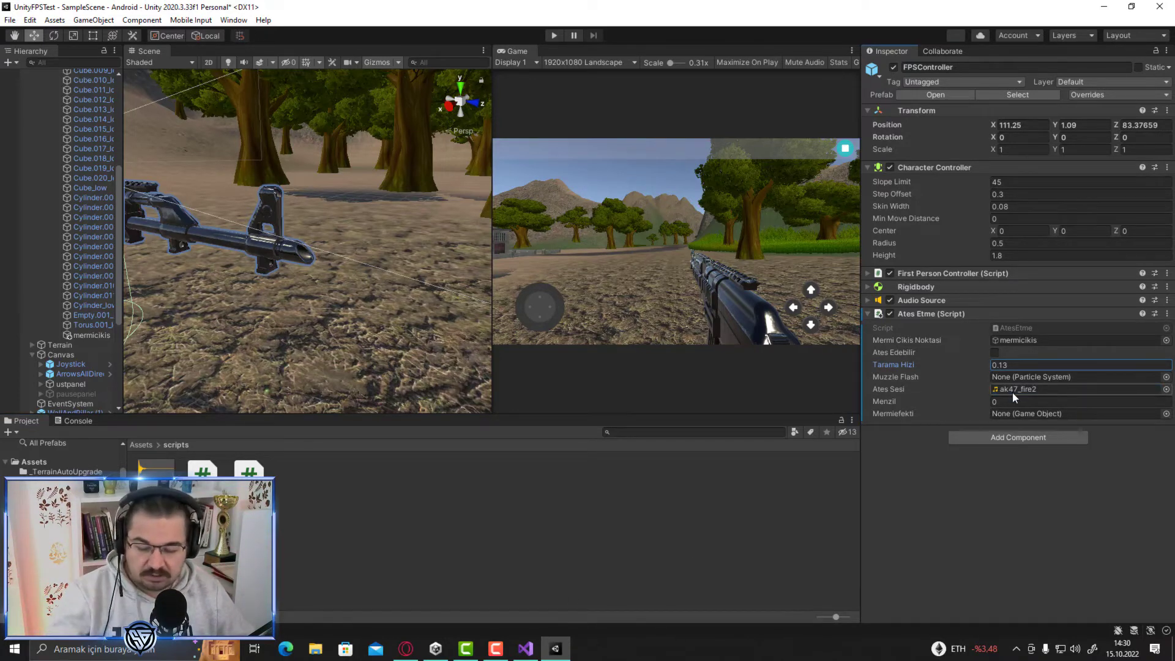
{"action": "left_click", "coordinate": [971, 399]}
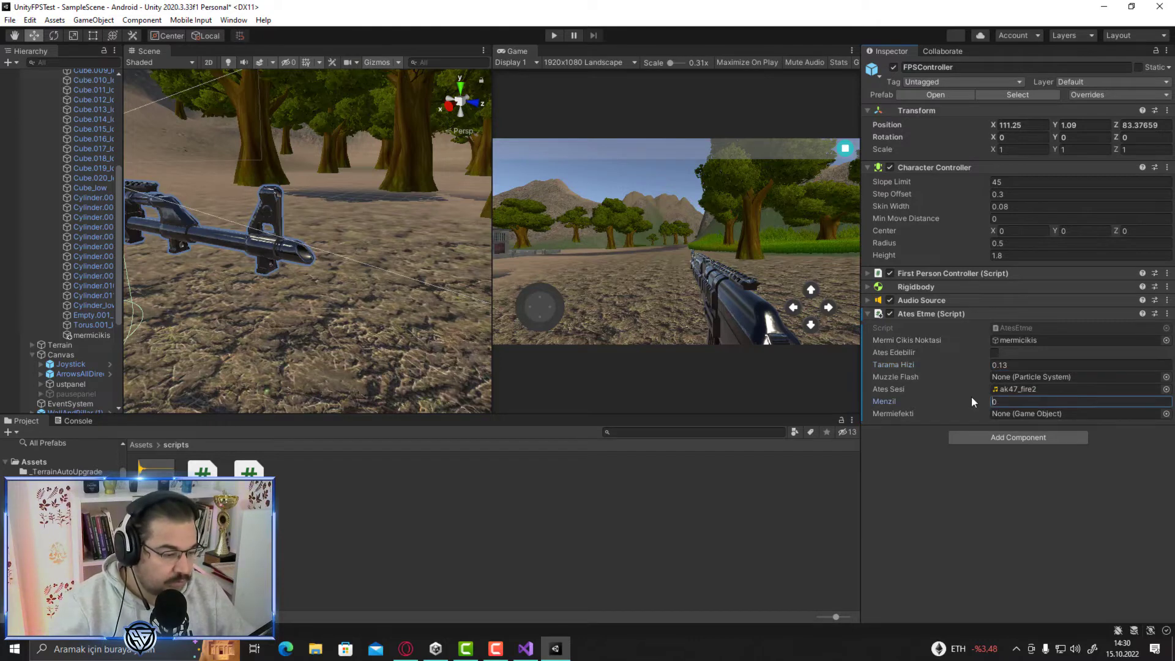
{"action": "type", "text": "500"}
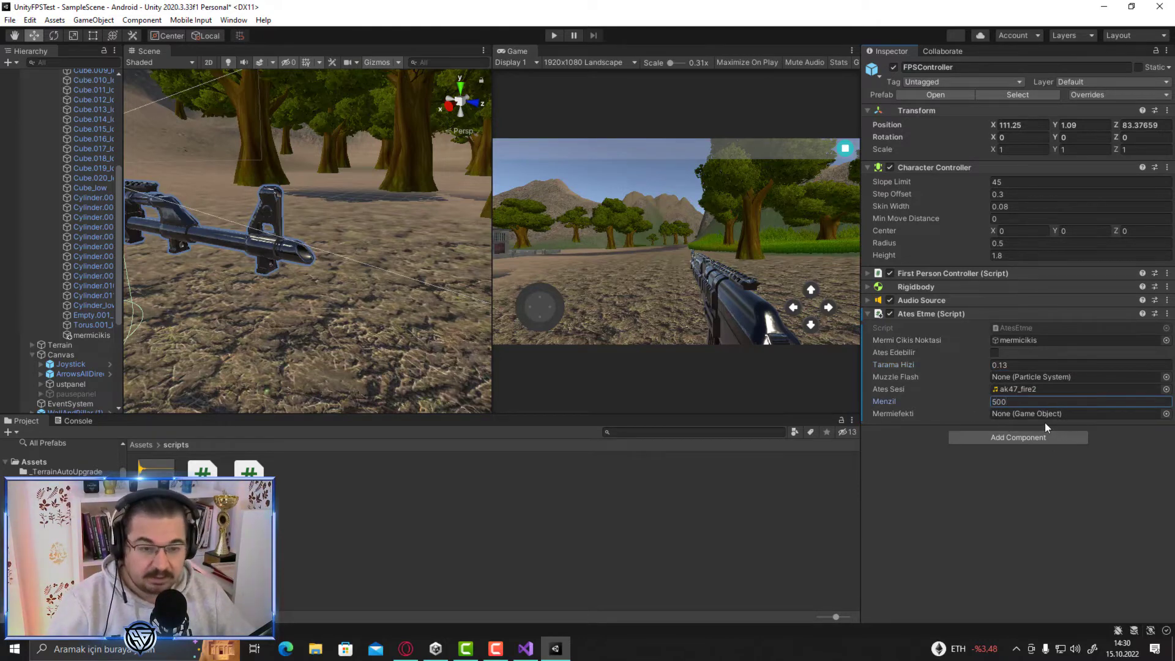
{"action": "left_click", "coordinate": [234, 20]}
Step: Search the Asset Store for 'particle' and send Unity Particle Pack 5.x to the Unity editor
{"action": "left_click", "coordinate": [267, 142]}
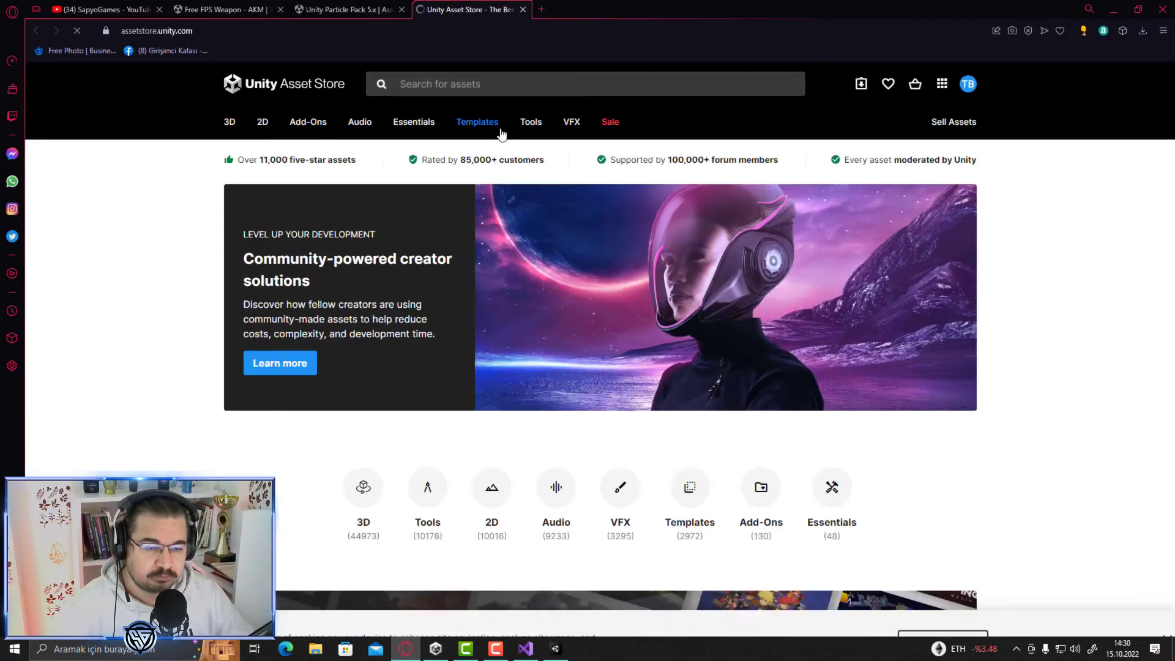
{"action": "left_click", "coordinate": [491, 84]}
{"action": "type", "text": "partic"}
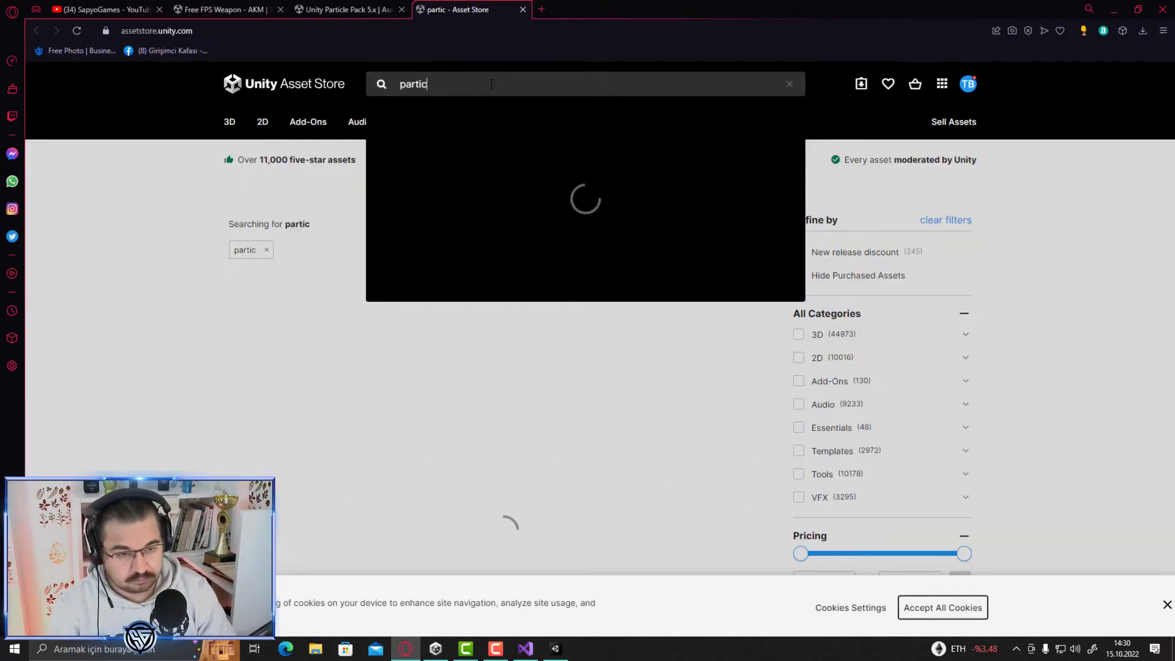
{"action": "type", "text": "le"}
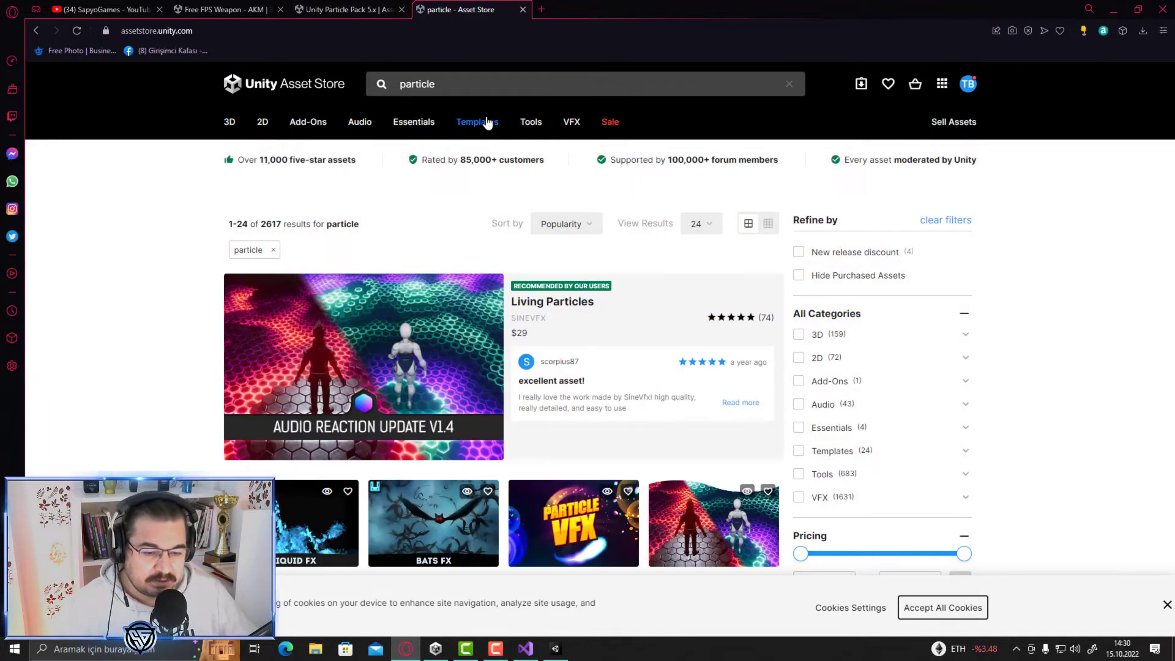
{"action": "mouse_move", "coordinate": [481, 121]}
{"action": "scroll", "coordinate": [1067, 474], "scroll_direction": "down", "scroll_amount": 4}
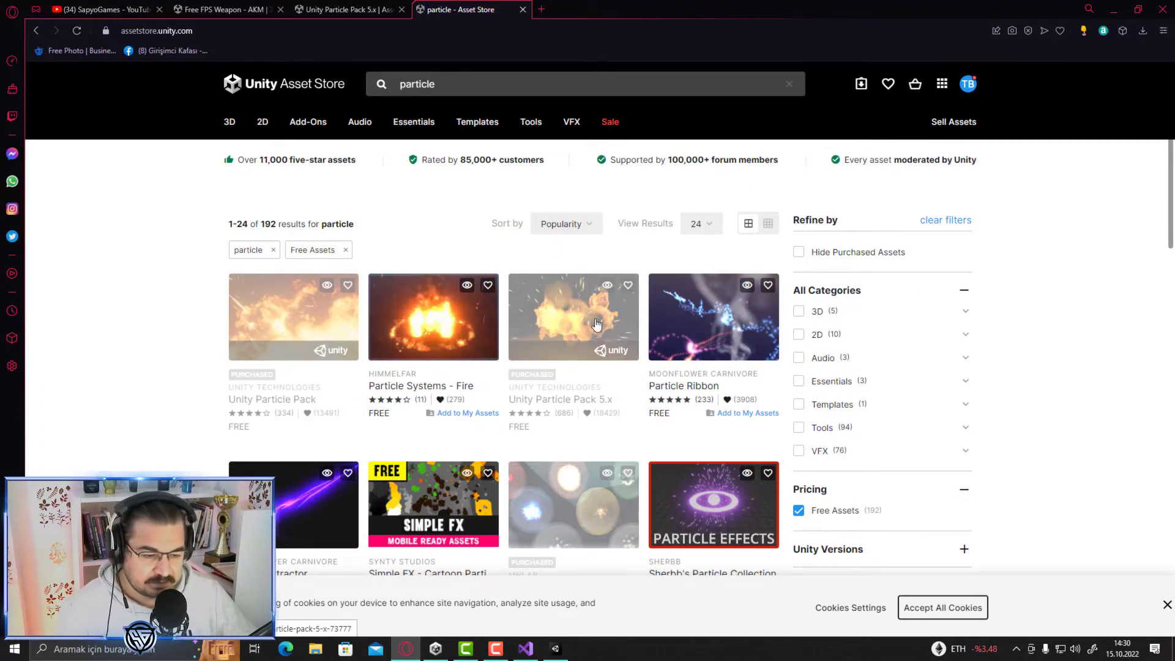
{"action": "left_click", "coordinate": [541, 311]}
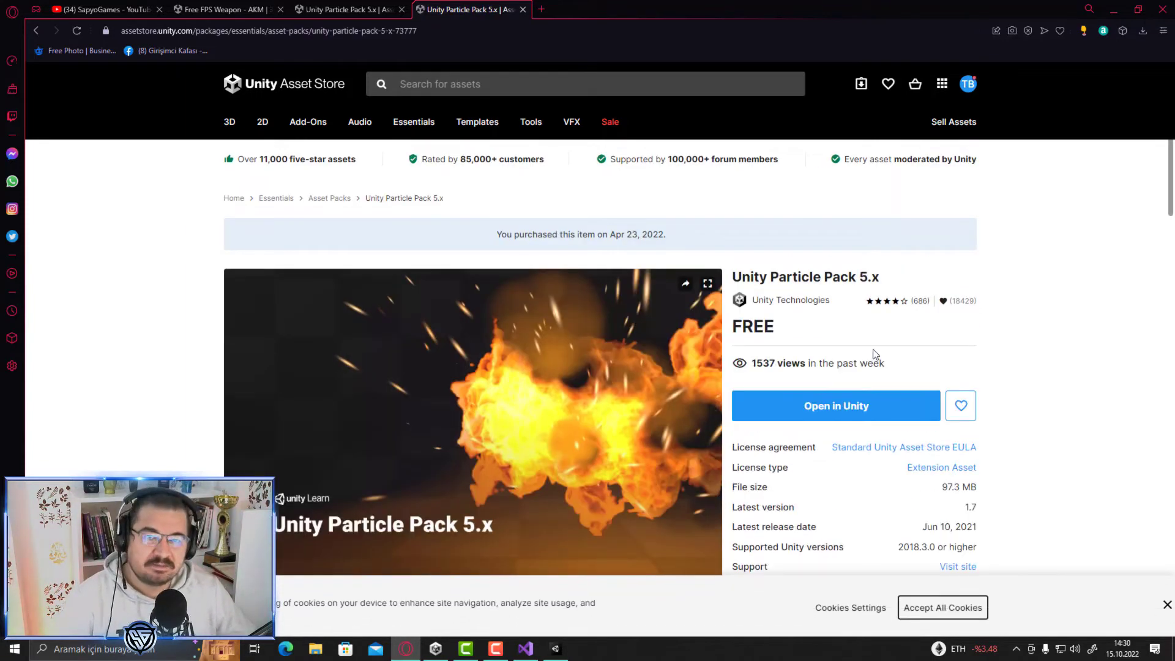
{"action": "left_click", "coordinate": [828, 428]}
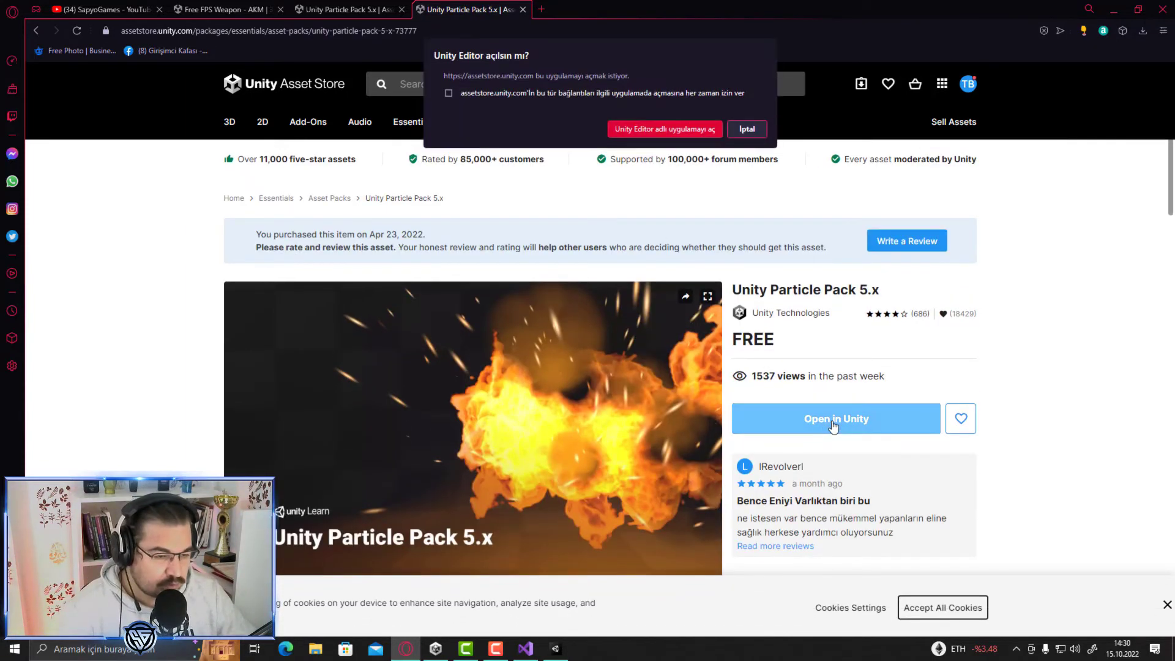
{"action": "left_click", "coordinate": [657, 125]}
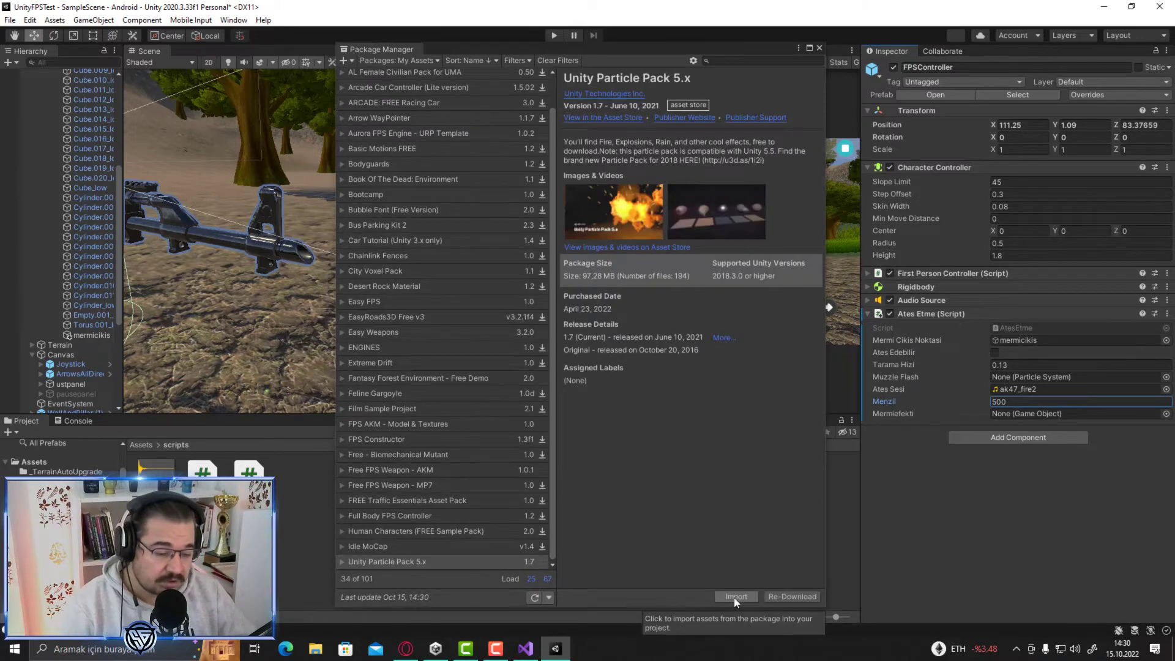
Step: Import all files of Unity Particle Pack 5.x, then close the Package Manager
{"action": "left_click", "coordinate": [733, 598]}
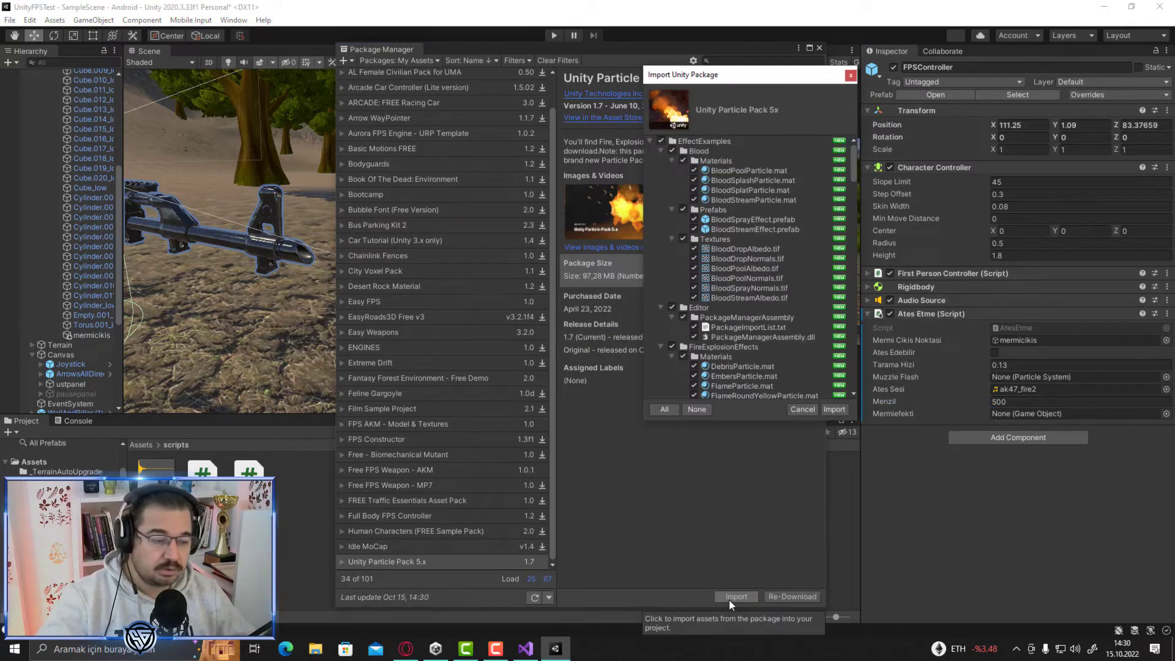
{"action": "left_click", "coordinate": [836, 409]}
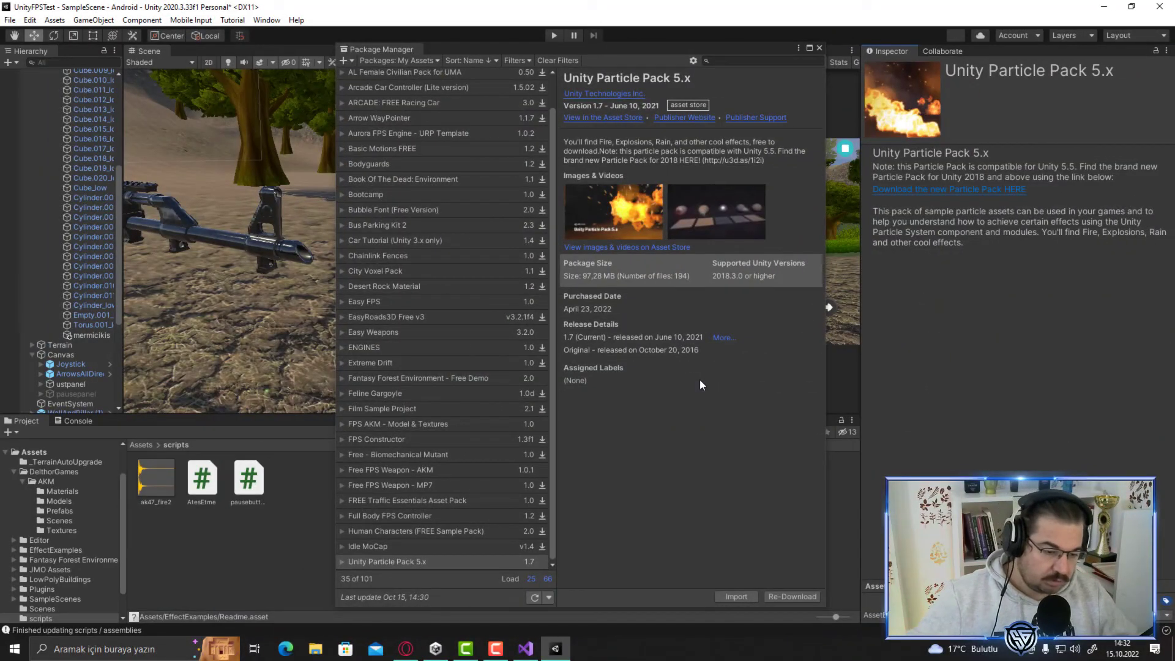
{"action": "left_click", "coordinate": [820, 48]}
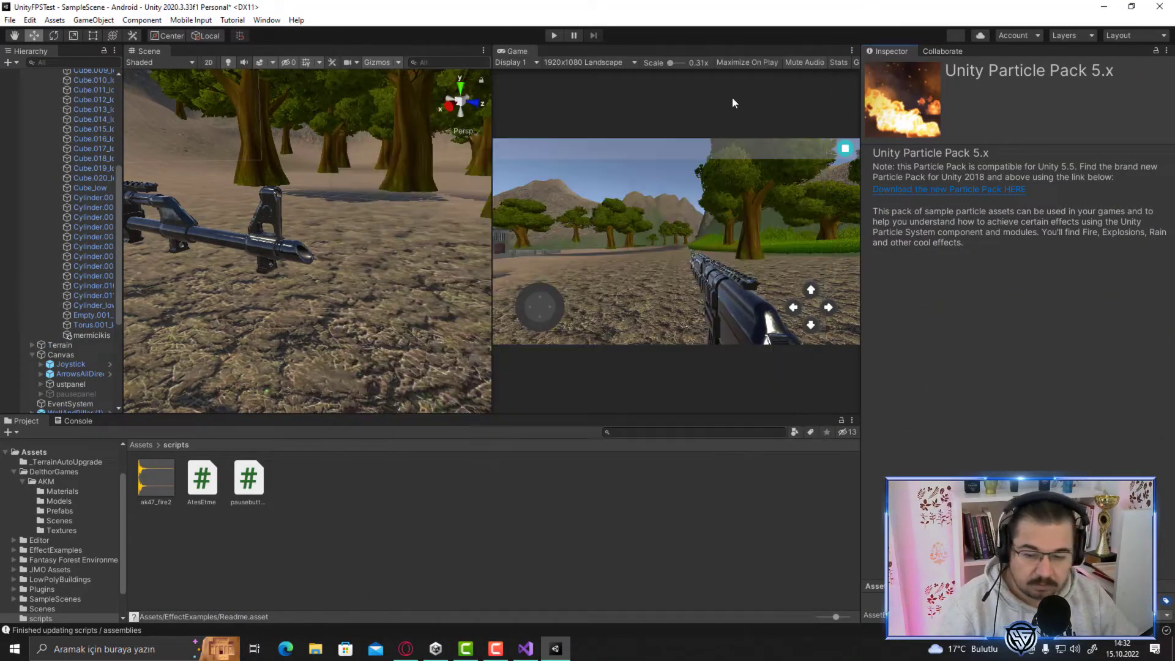
{"action": "left_click", "coordinate": [15, 472]}
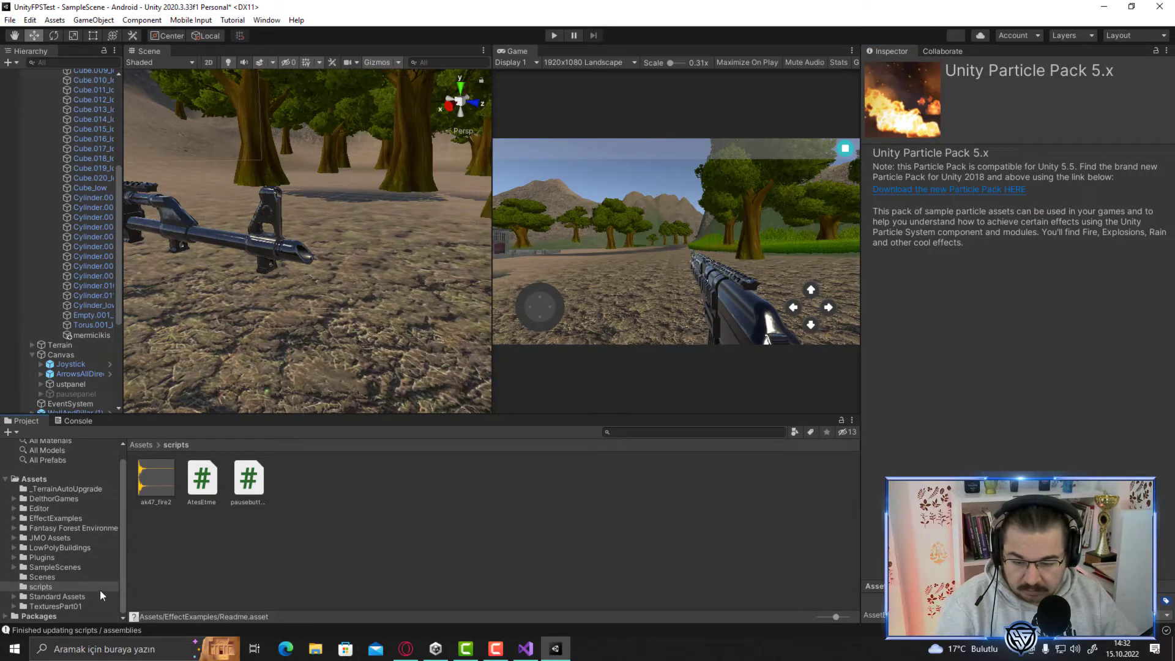
Step: Browse to EffectExamples > WeaponEffects > Prefabs and select FPSController
{"action": "left_click", "coordinate": [46, 519]}
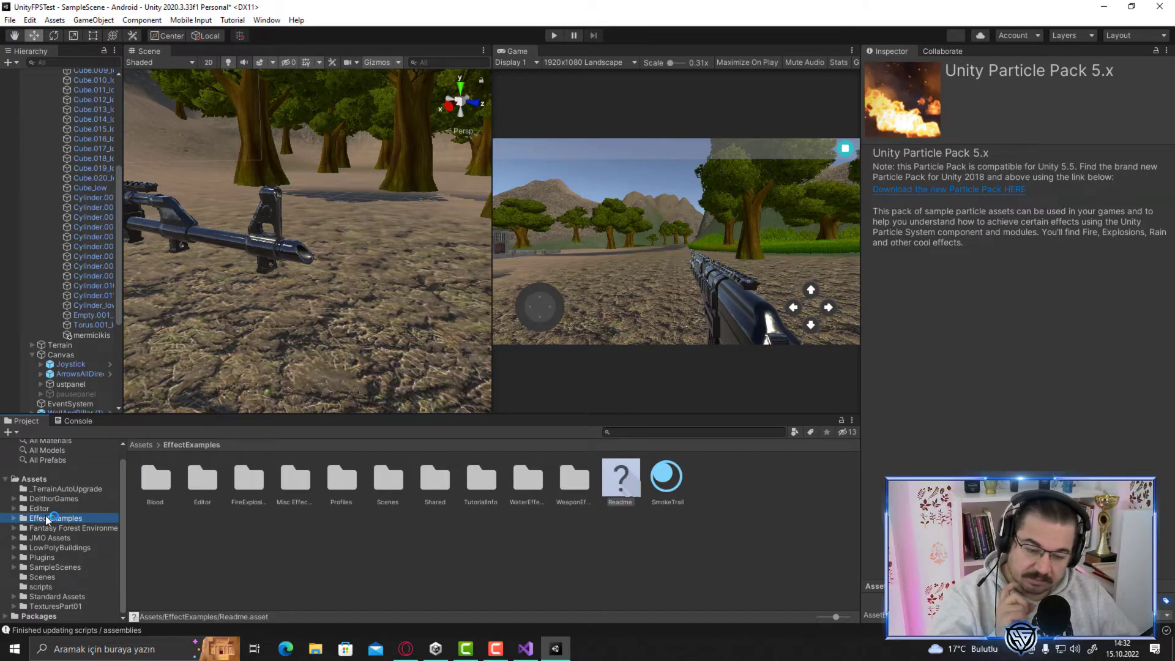
{"action": "double_click", "coordinate": [564, 494]}
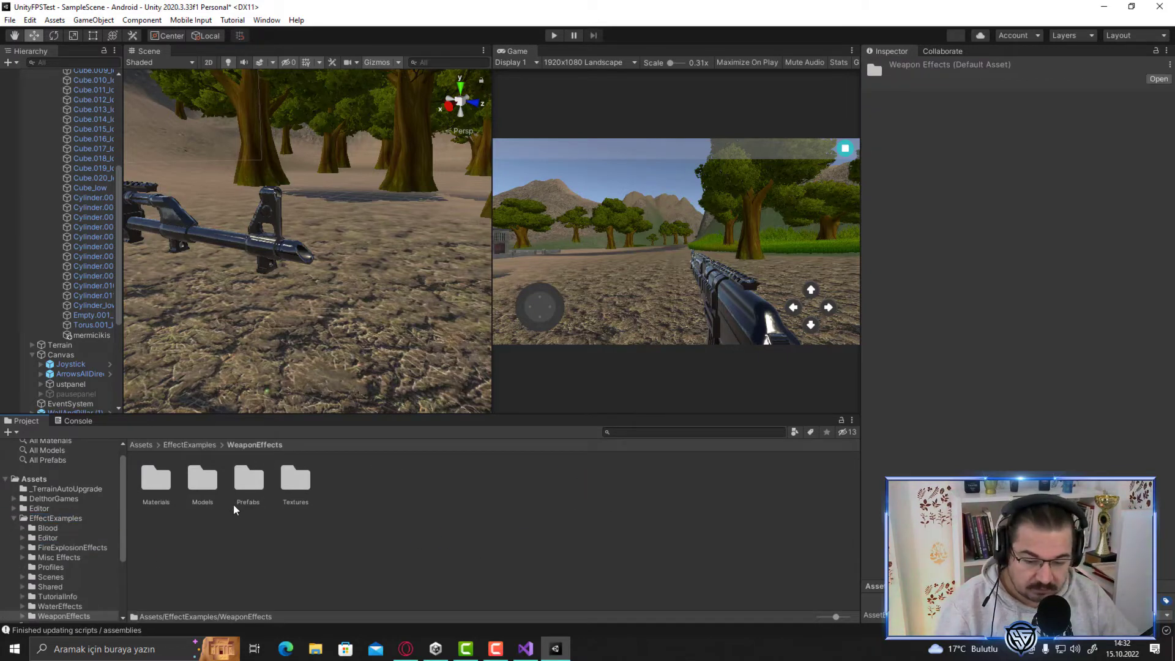
{"action": "double_click", "coordinate": [252, 481]}
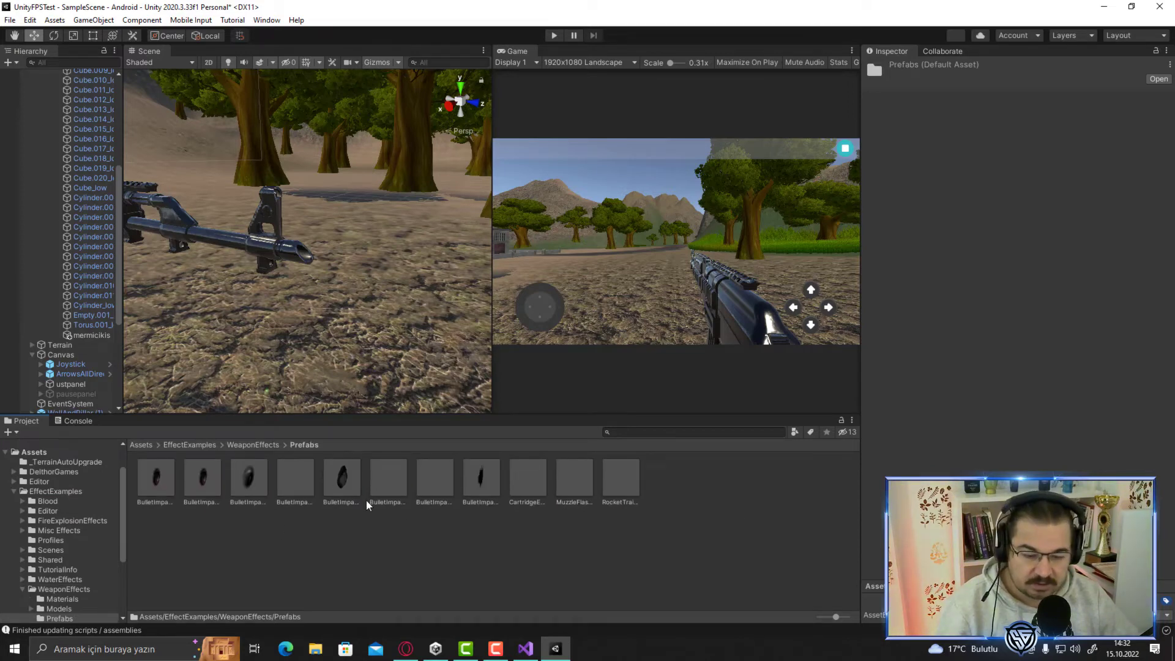
{"action": "scroll", "coordinate": [98, 257], "scroll_direction": "up", "scroll_amount": 5}
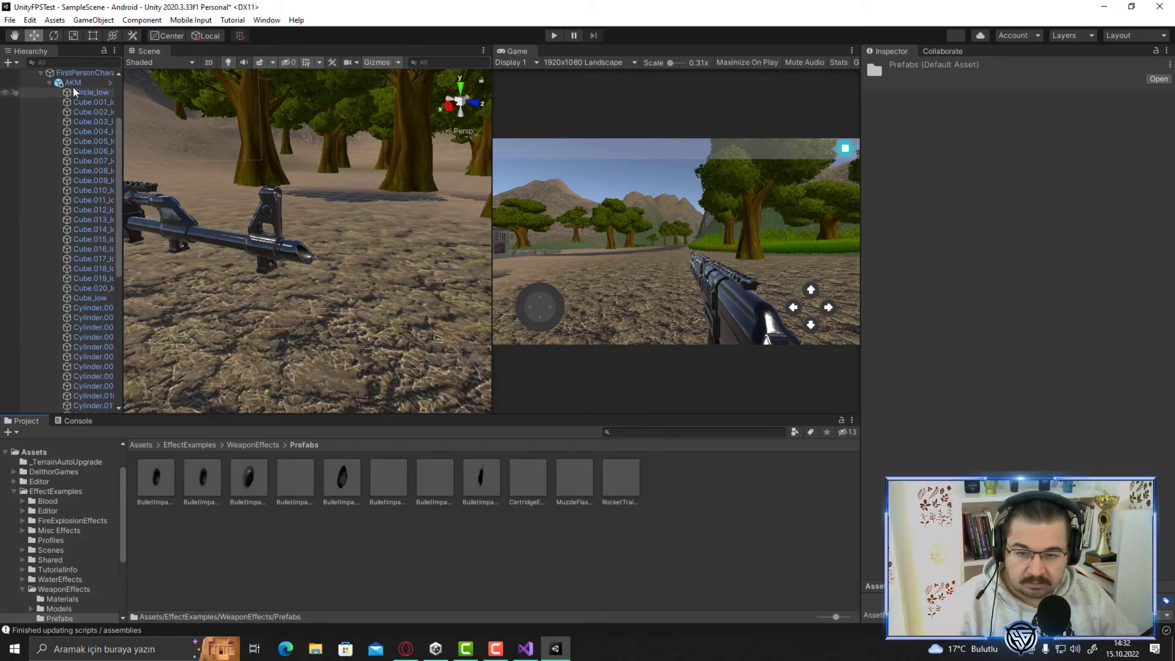
{"action": "scroll", "coordinate": [73, 92], "scroll_direction": "up", "scroll_amount": 3}
{"action": "left_click", "coordinate": [71, 152]}
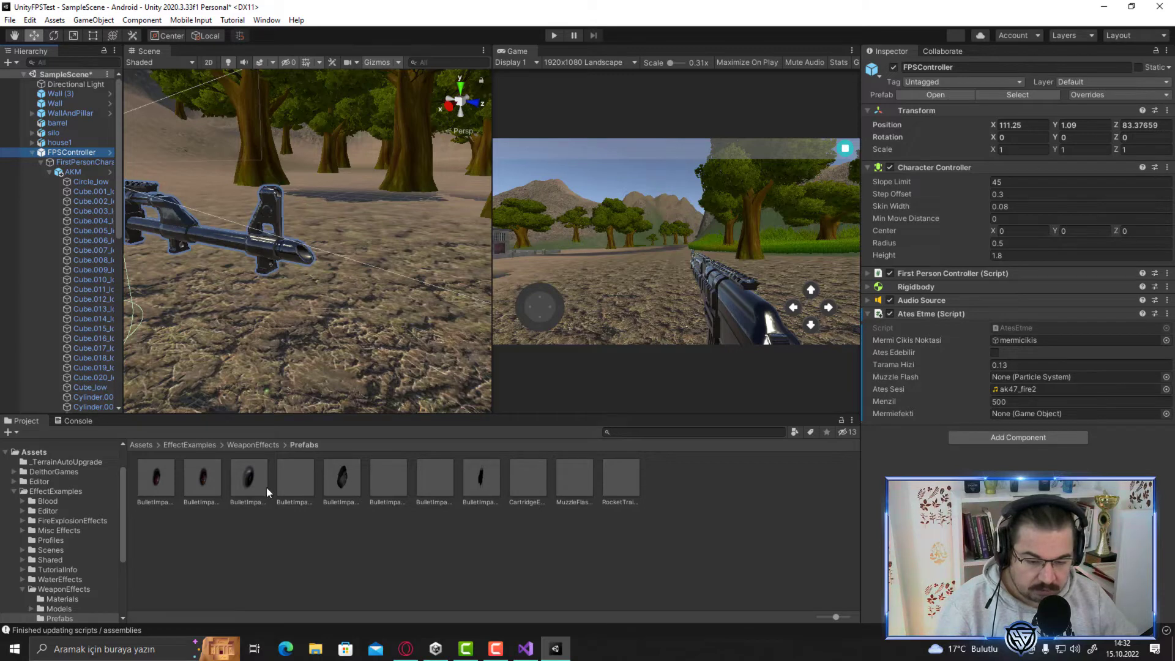
Step: Preview the water container and BulletImpactStoneEffect prefabs, then return to the scene on FPSController
{"action": "left_click", "coordinate": [334, 482]}
{"action": "left_click", "coordinate": [470, 564]}
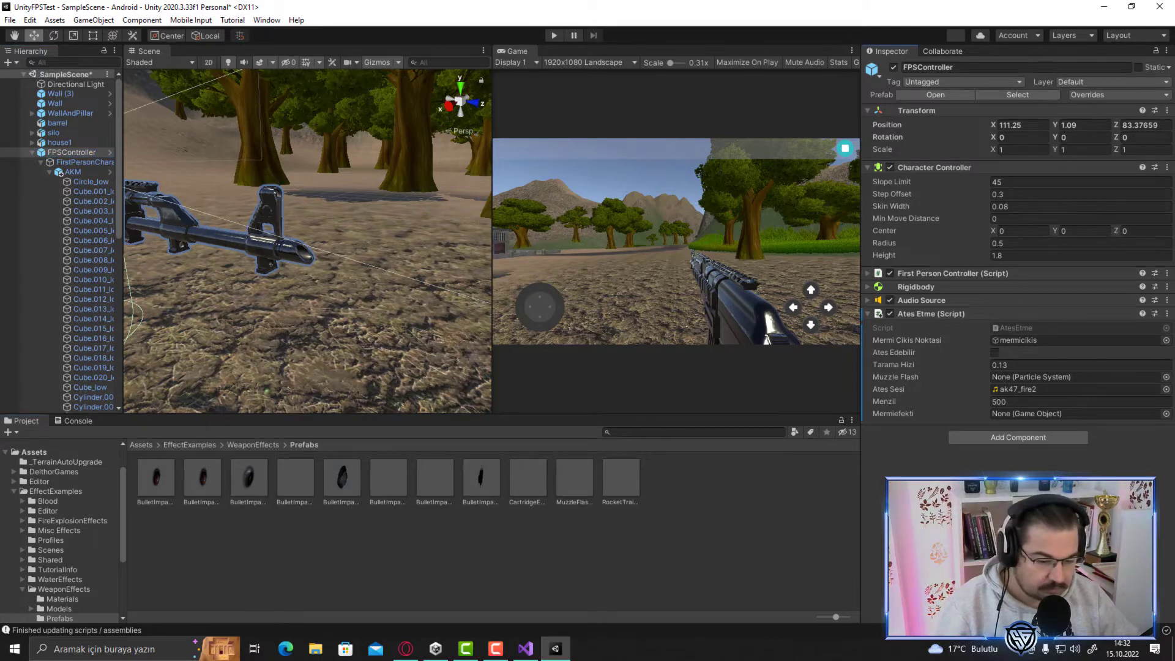
{"action": "left_click", "coordinate": [427, 468]}
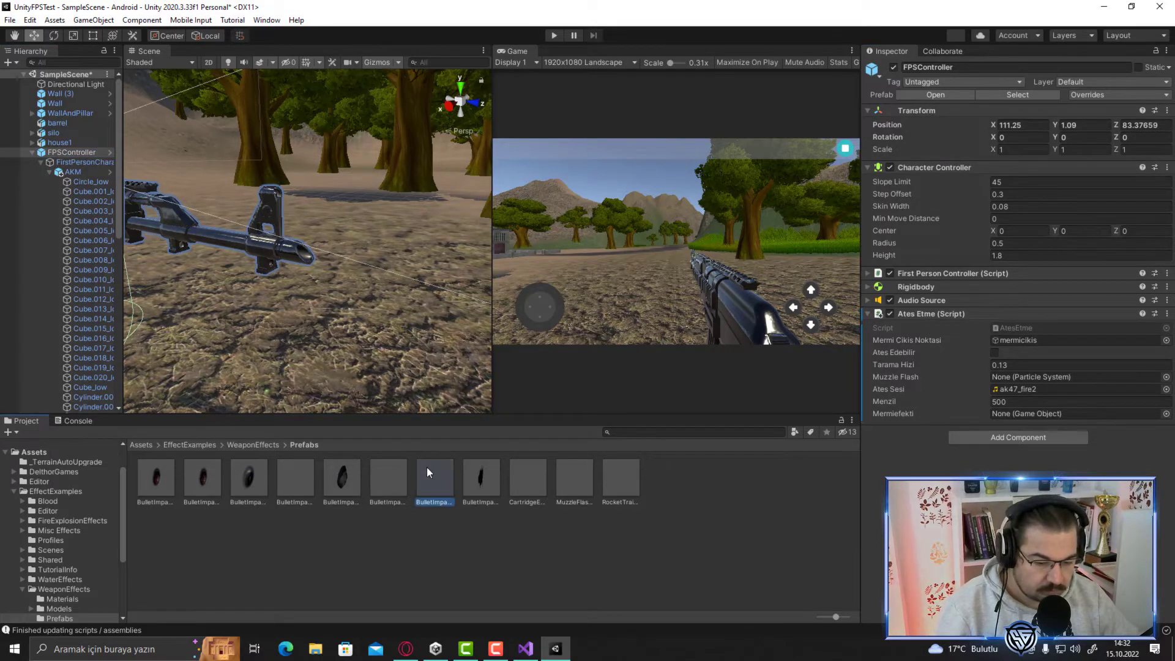
{"action": "double_click", "coordinate": [421, 479]}
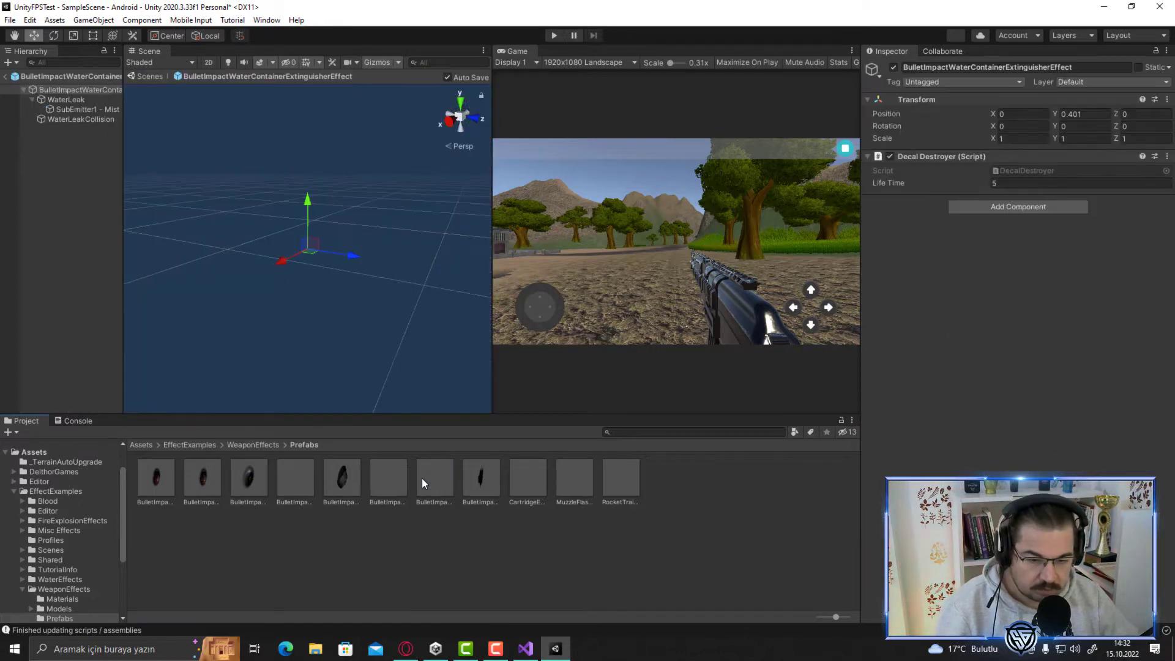
{"action": "double_click", "coordinate": [380, 479]}
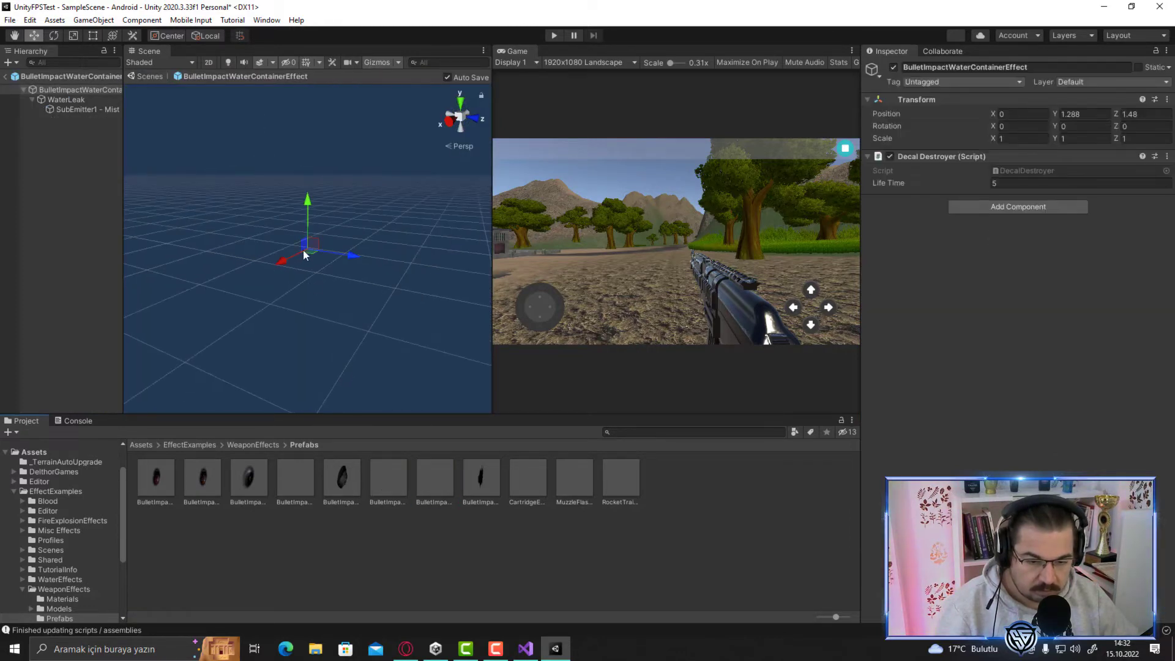
{"action": "double_click", "coordinate": [345, 484]}
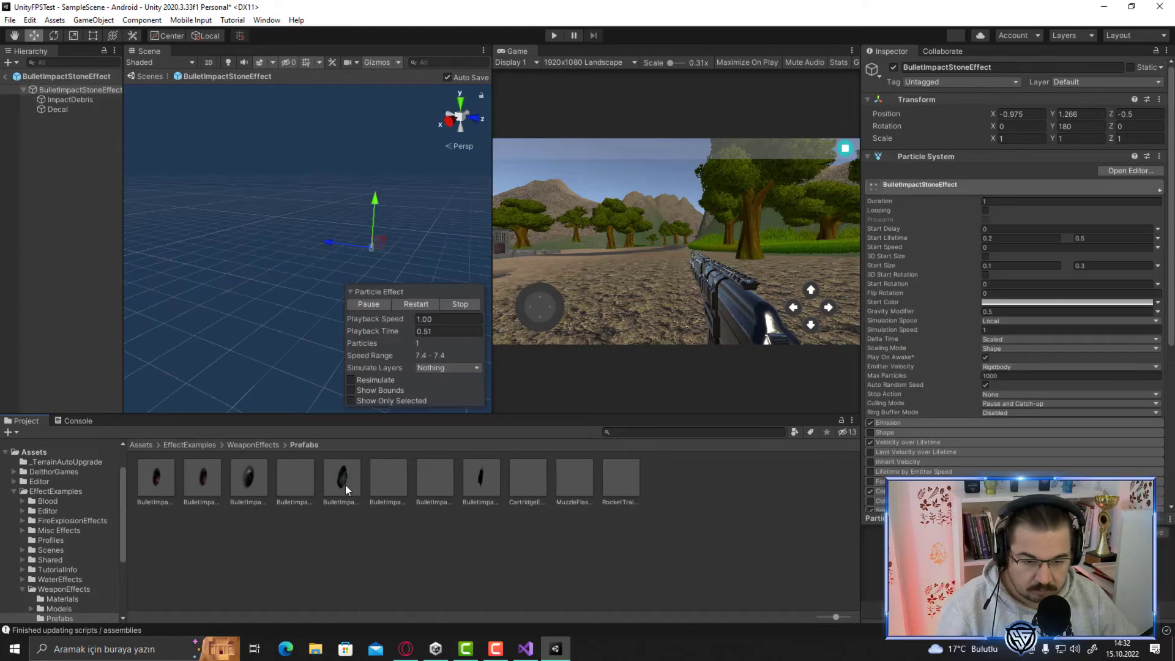
{"action": "left_click", "coordinate": [7, 76]}
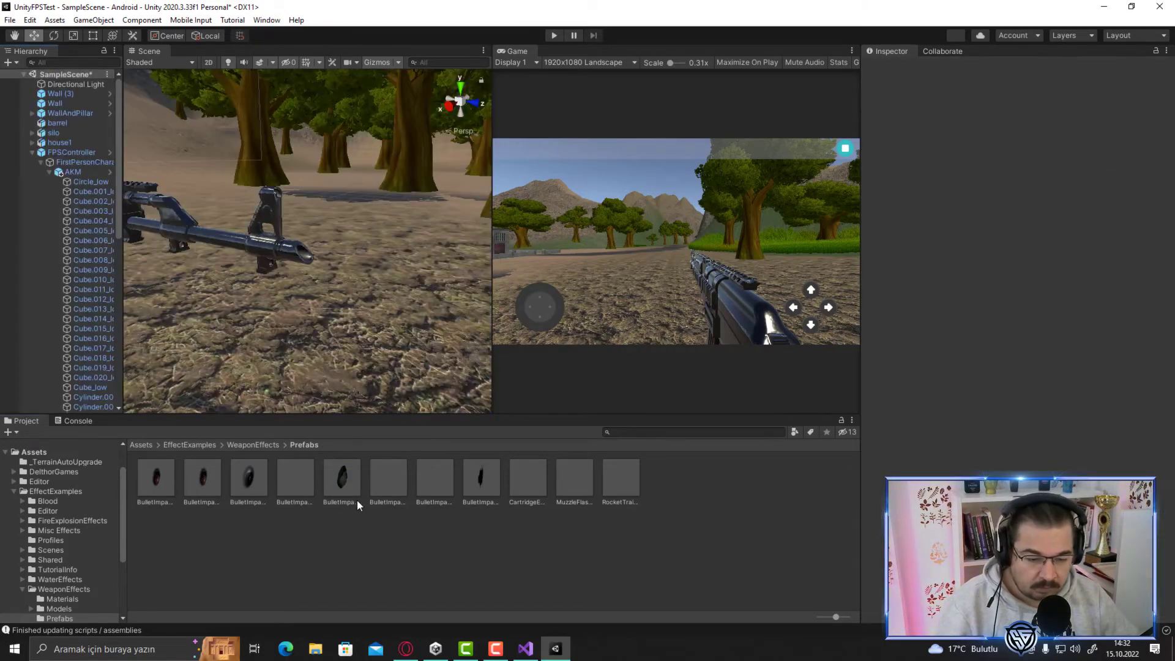
{"action": "left_click", "coordinate": [72, 152]}
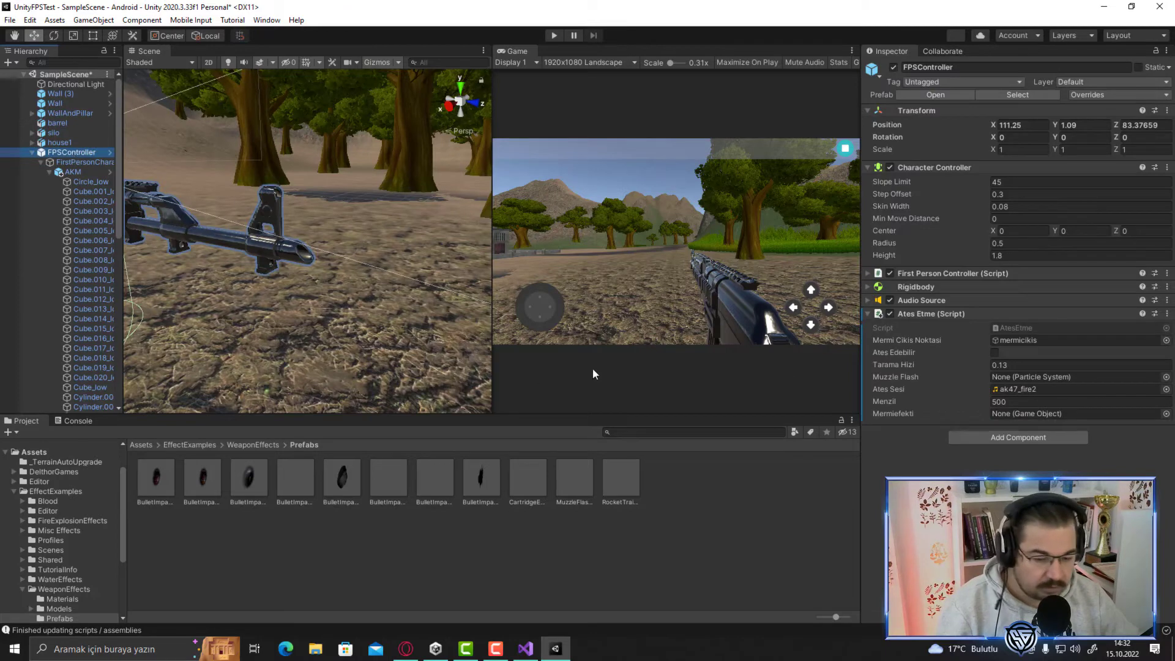
Step: Assign BulletImpactStoneEffect to Mermiefekti and parent a MuzzleFlashEffect instance to mermicikis
{"action": "left_click_drag", "start_coordinate": [339, 485], "coordinate": [1022, 415]}
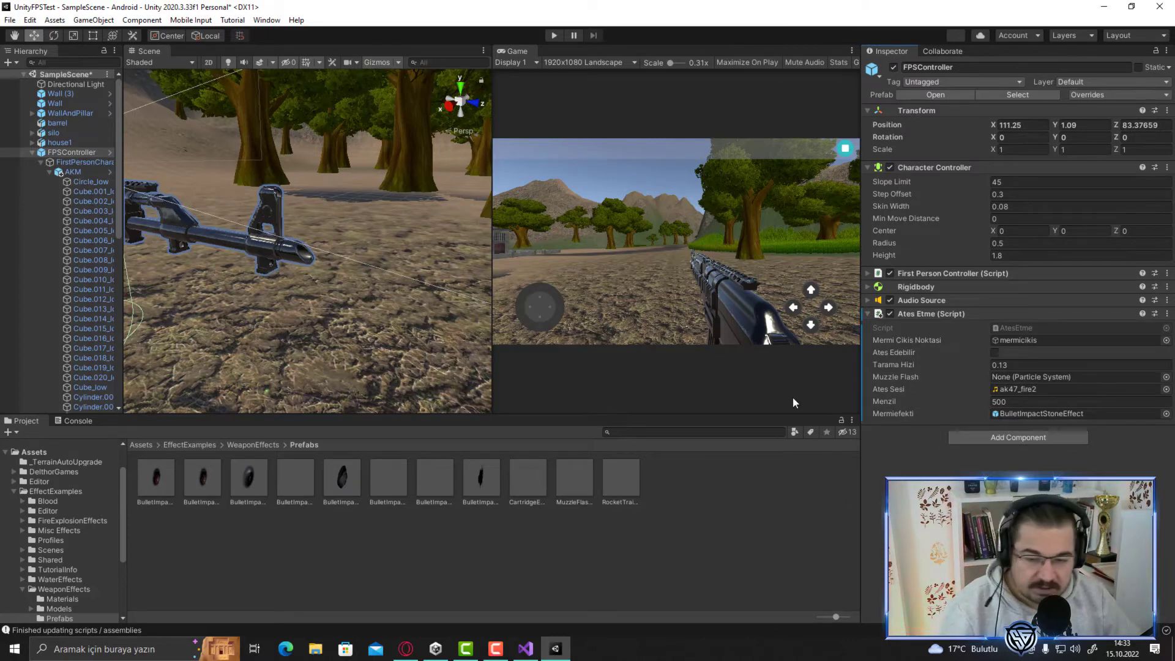
{"action": "left_click", "coordinate": [563, 480]}
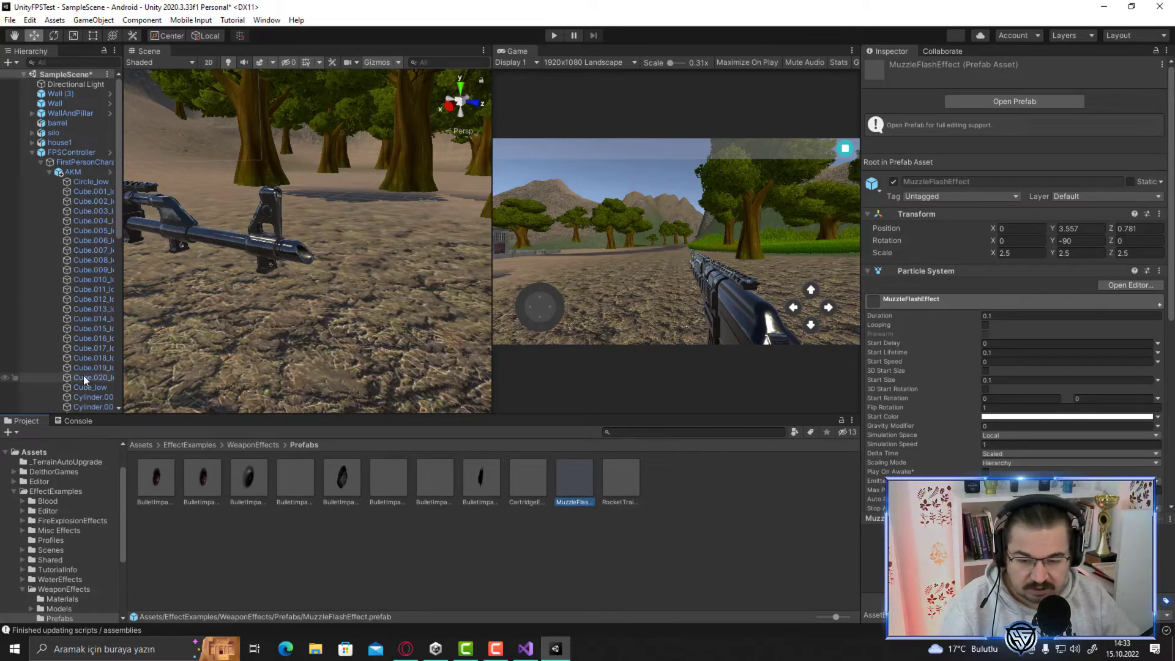
{"action": "scroll", "coordinate": [83, 375], "scroll_direction": "down", "scroll_amount": 3}
{"action": "scroll", "coordinate": [82, 328], "scroll_direction": "down", "scroll_amount": 3}
{"action": "scroll", "coordinate": [90, 329], "scroll_direction": "down", "scroll_amount": 3}
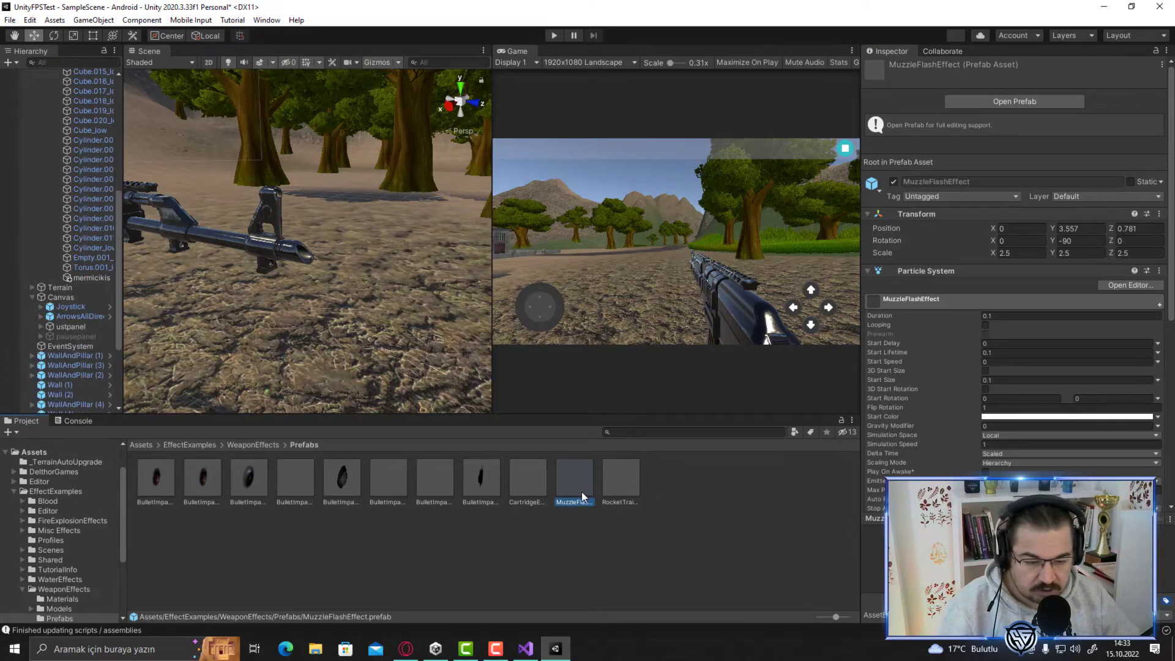
{"action": "left_click_drag", "start_coordinate": [581, 491], "coordinate": [89, 279]}
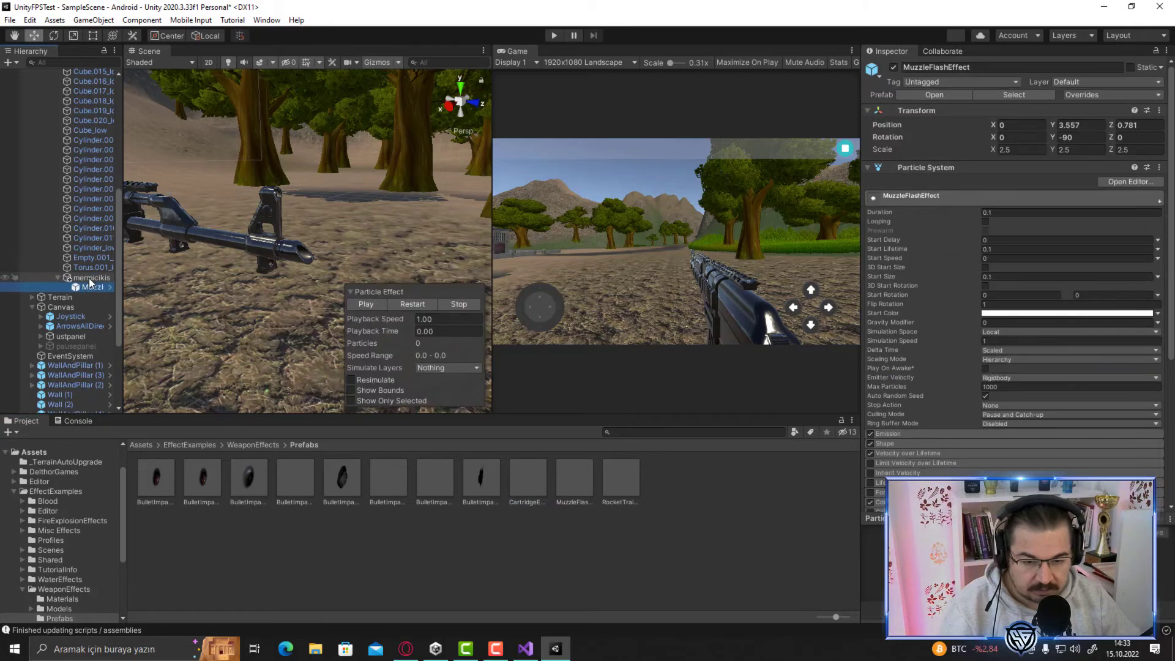
{"action": "mouse_move", "coordinate": [311, 272]}
{"action": "left_mouse_down", "text": "alt"}
{"action": "mouse_move", "coordinate": [383, 229]}
{"action": "mouse_move", "coordinate": [447, 212]}
{"action": "mouse_move", "coordinate": [428, 211]}
{"action": "left_mouse_up", "text": "alt"}
Step: Scale the MuzzleFlashEffect to 12.962 and place it at X 0.13, Y 0.29 by the muzzle
{"action": "scroll", "coordinate": [384, 229], "scroll_direction": "up", "scroll_amount": 3}
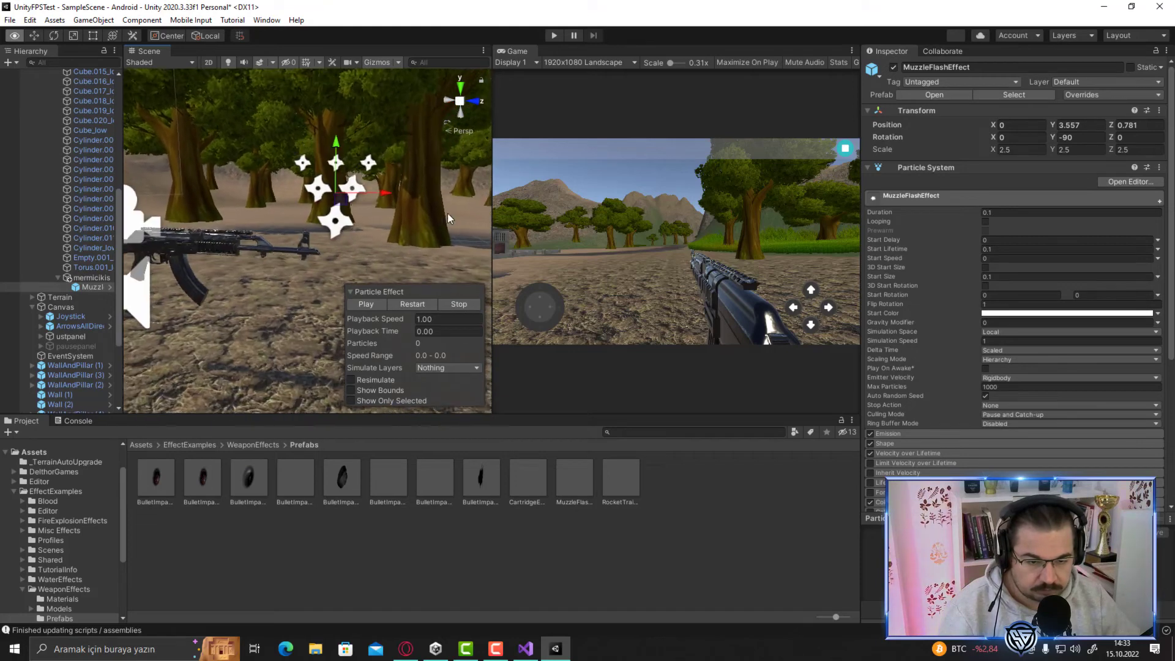
{"action": "left_click_drag", "start_coordinate": [333, 195], "coordinate": [335, 216]}
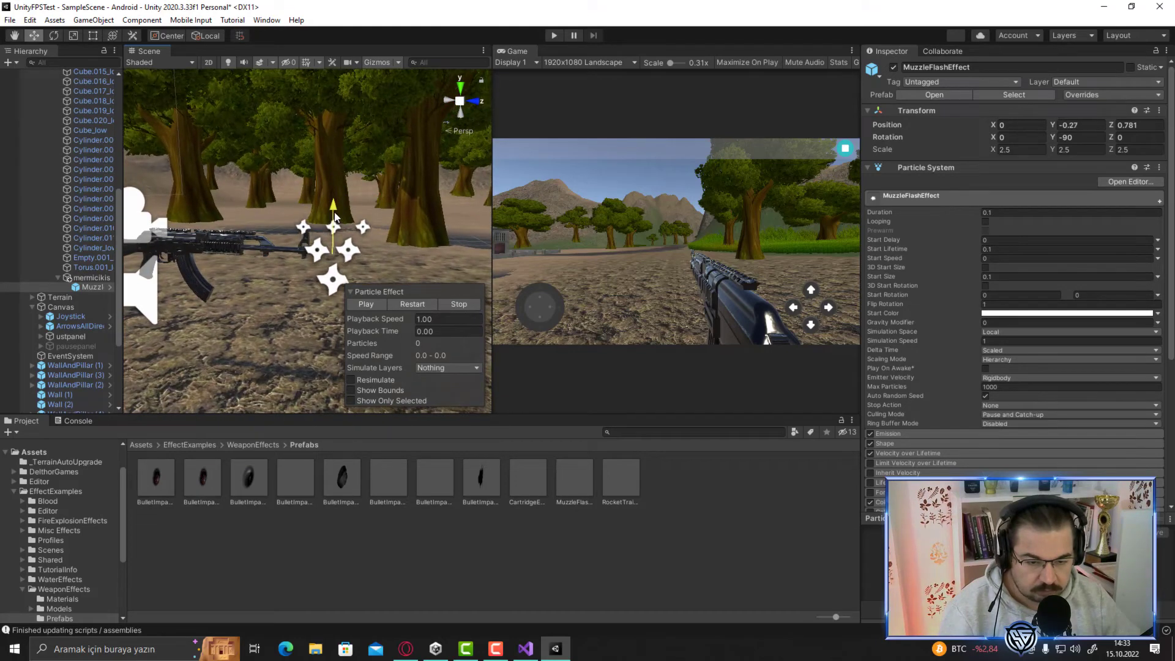
{"action": "left_click", "coordinate": [413, 303]}
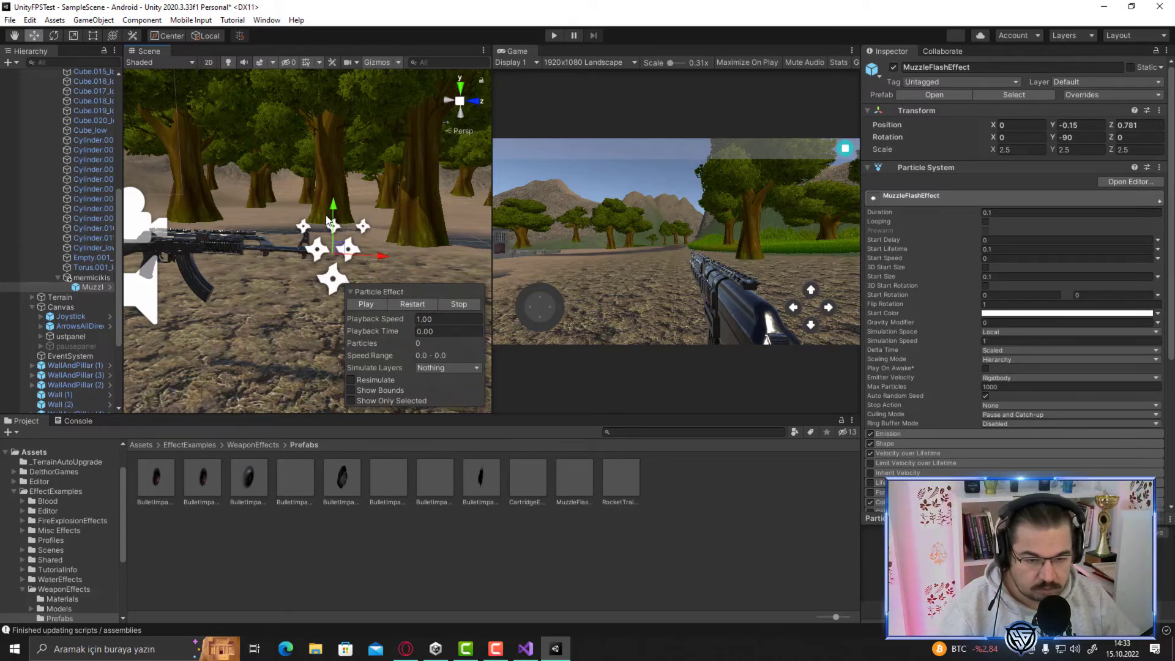
{"action": "left_click_drag", "start_coordinate": [332, 209], "coordinate": [333, 199]}
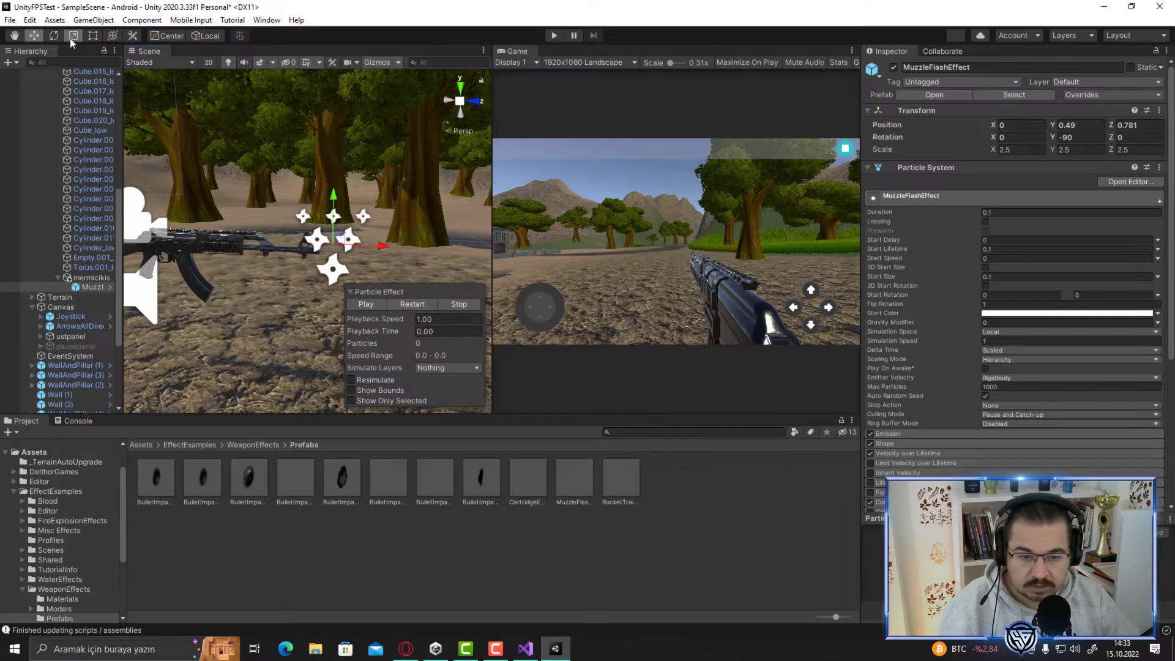
{"action": "key", "text": "r"}
{"action": "left_click_drag", "start_coordinate": [332, 244], "coordinate": [343, 188]}
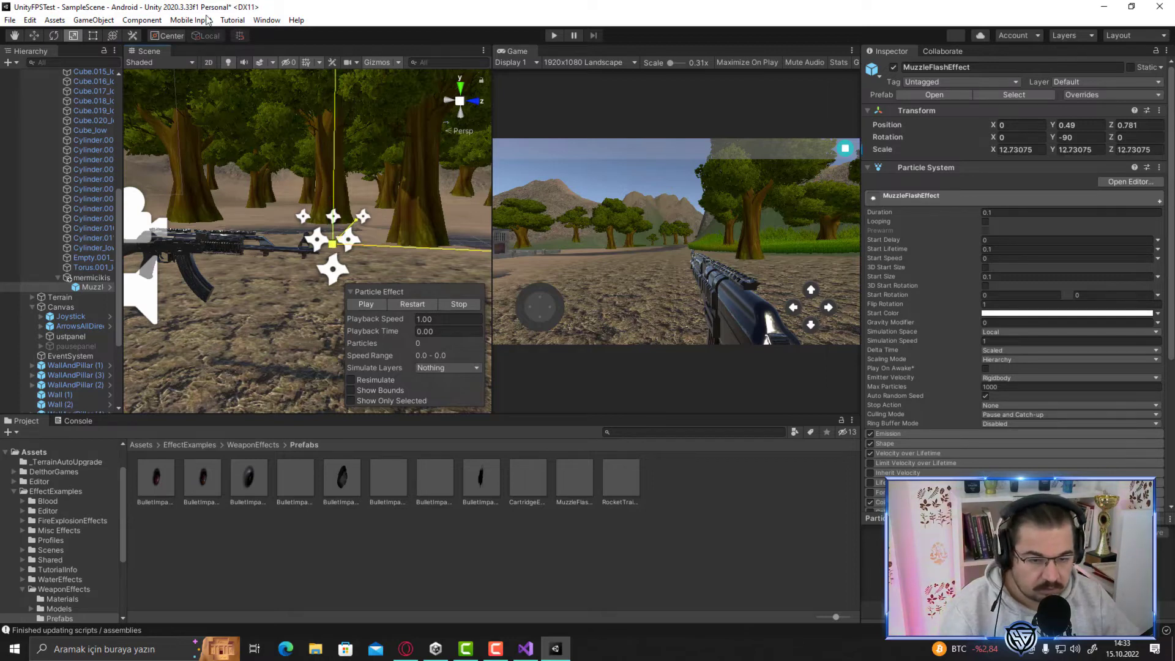
{"action": "left_click", "coordinate": [403, 303]}
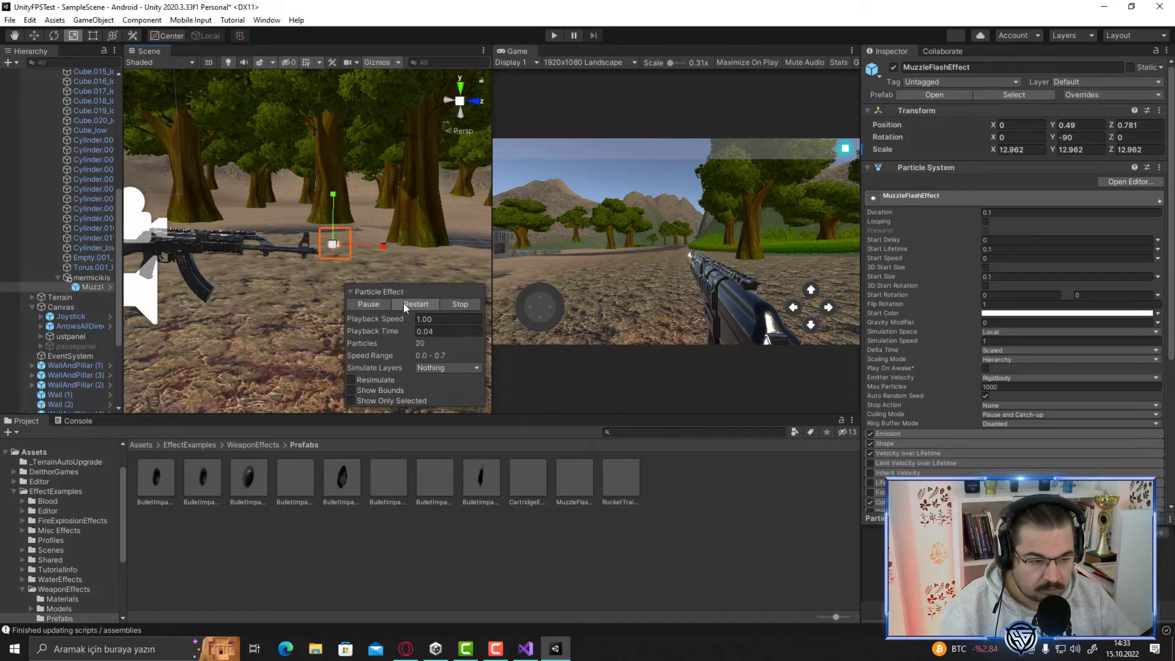
{"action": "left_click", "coordinate": [35, 36]}
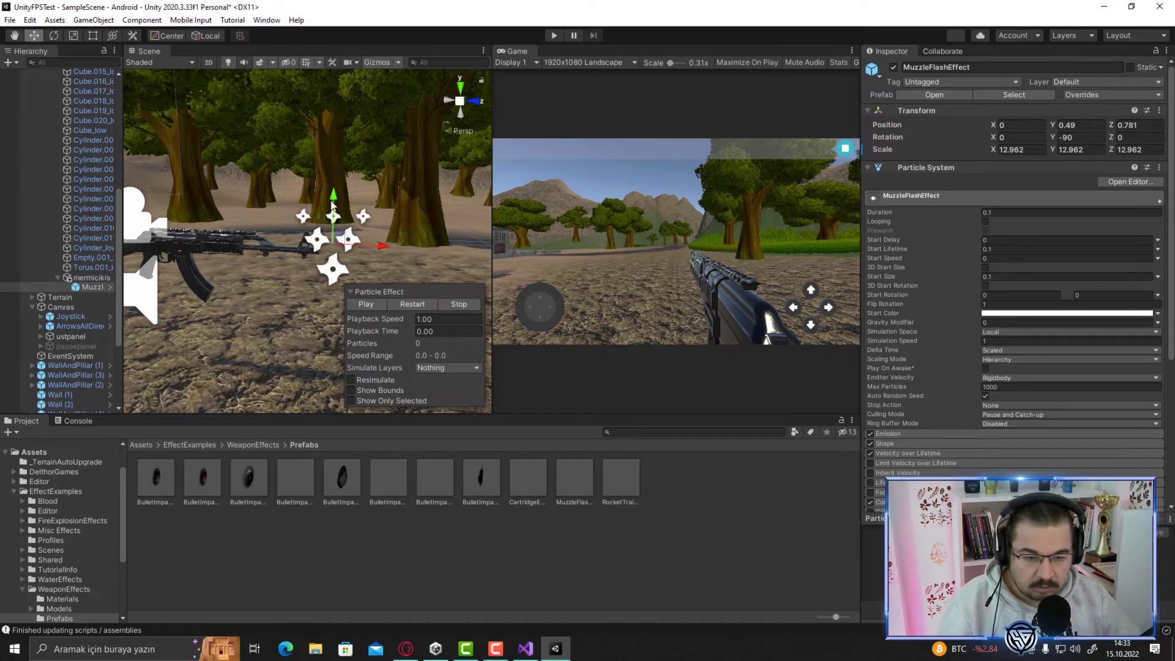
{"action": "mouse_move", "coordinate": [331, 206]}
{"action": "left_mouse_down"}
{"action": "mouse_move", "coordinate": [331, 221]}
{"action": "mouse_move", "coordinate": [179, 246]}
{"action": "left_mouse_up"}
{"action": "left_click_drag", "start_coordinate": [351, 212], "coordinate": [347, 208]}
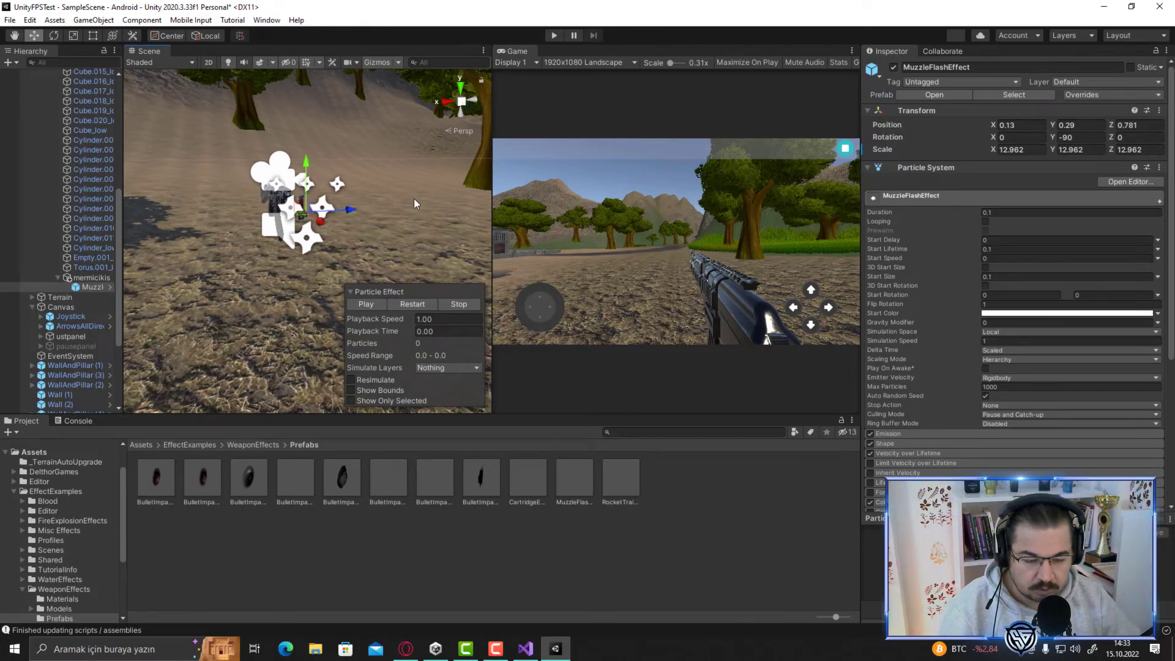
Step: Shift the muzzle flash along X while previewing, and set its Y rotation to 0
{"action": "left_click", "coordinate": [412, 303]}
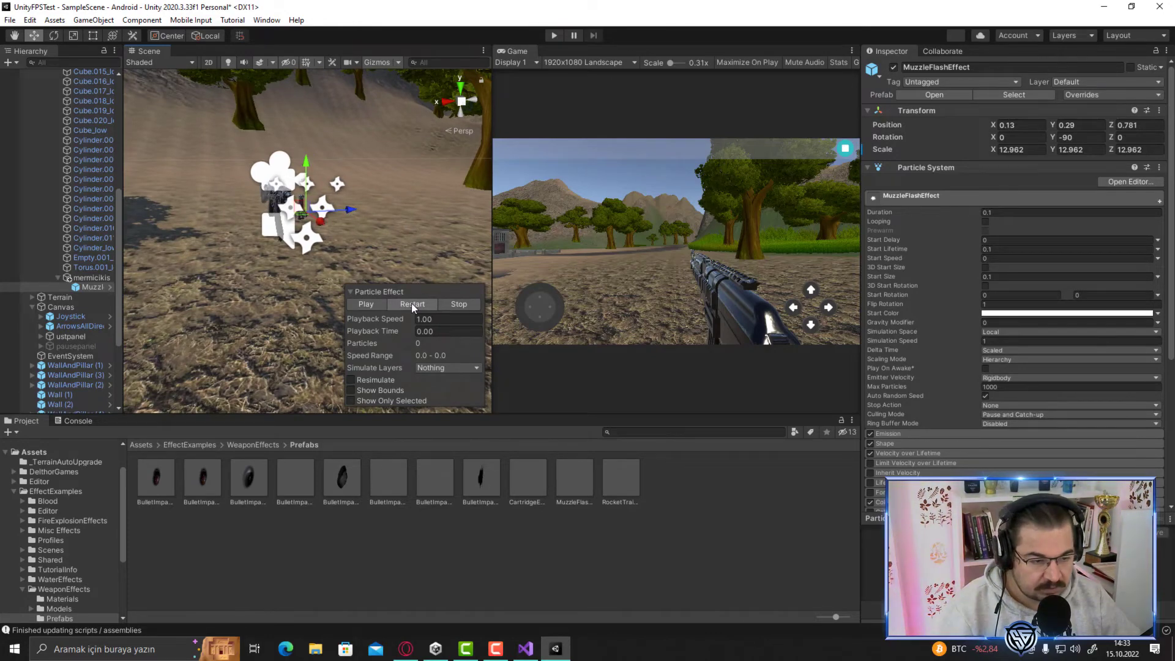
{"action": "left_click_drag", "start_coordinate": [350, 212], "coordinate": [343, 211]}
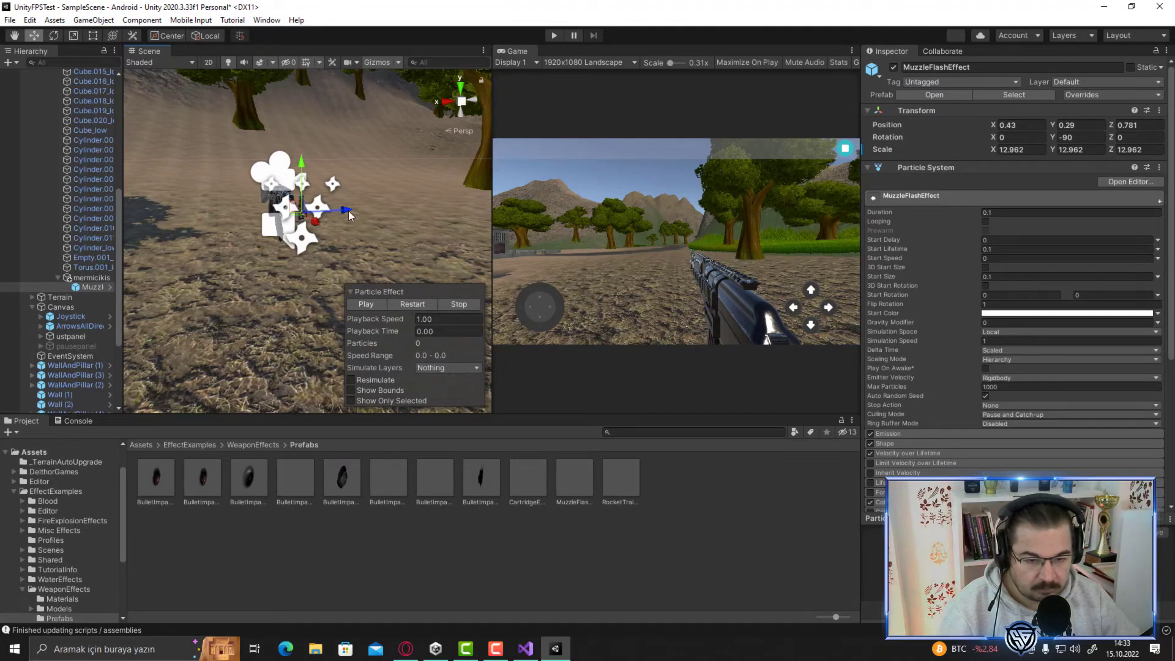
{"action": "left_click_drag", "start_coordinate": [348, 210], "coordinate": [355, 211]}
{"action": "left_click", "coordinate": [412, 302]}
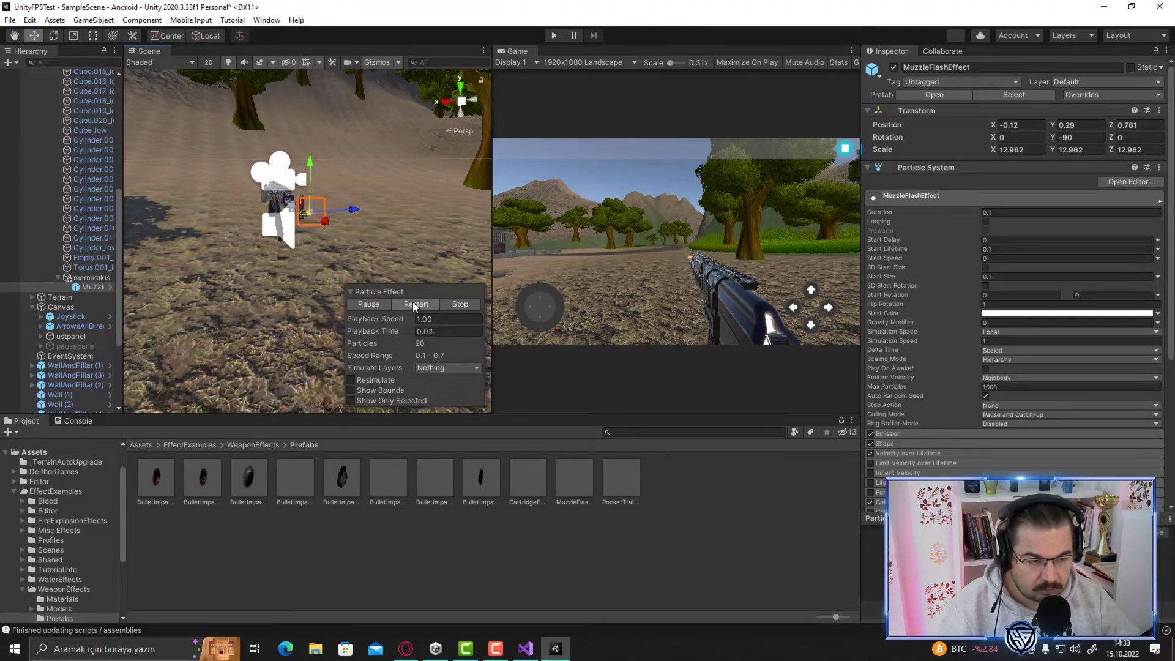
{"action": "left_click_drag", "start_coordinate": [359, 211], "coordinate": [363, 211]}
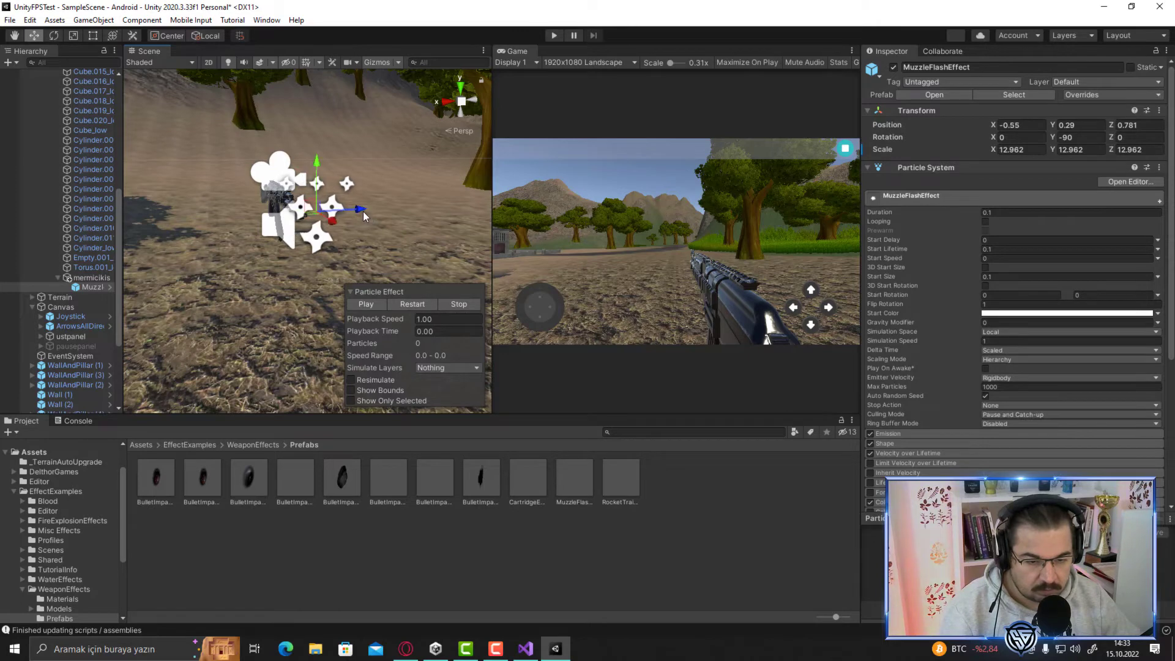
{"action": "left_click", "coordinate": [423, 303]}
{"action": "left_click", "coordinate": [1079, 138]}
{"action": "type", "text": "0"}
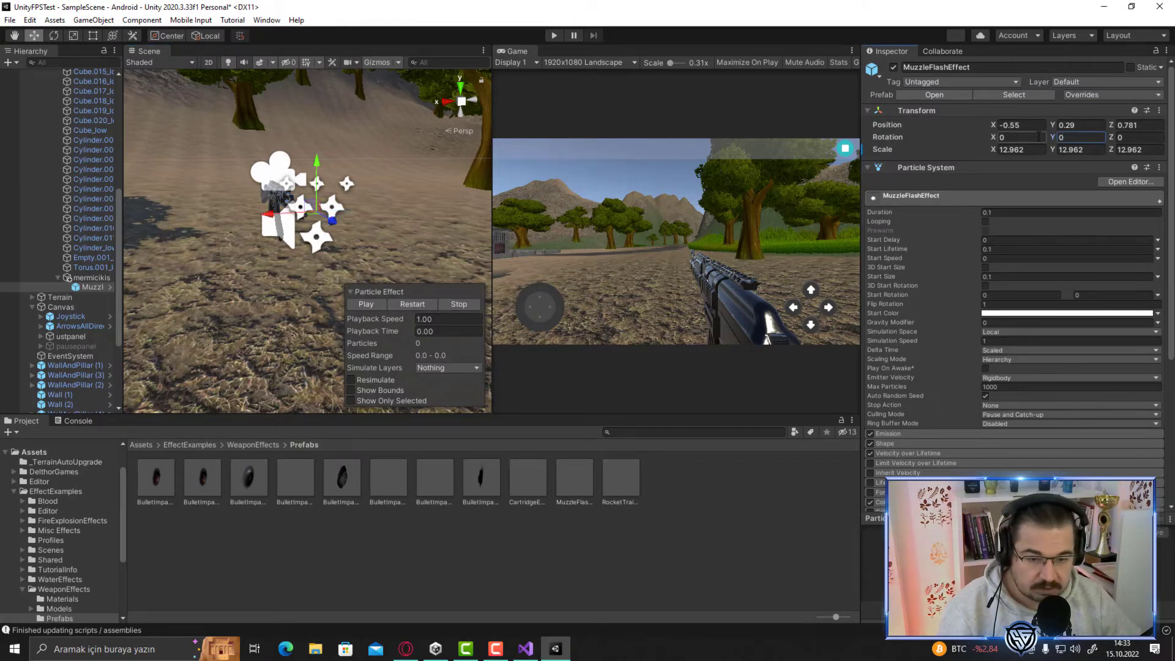
{"action": "left_click", "coordinate": [405, 308]}
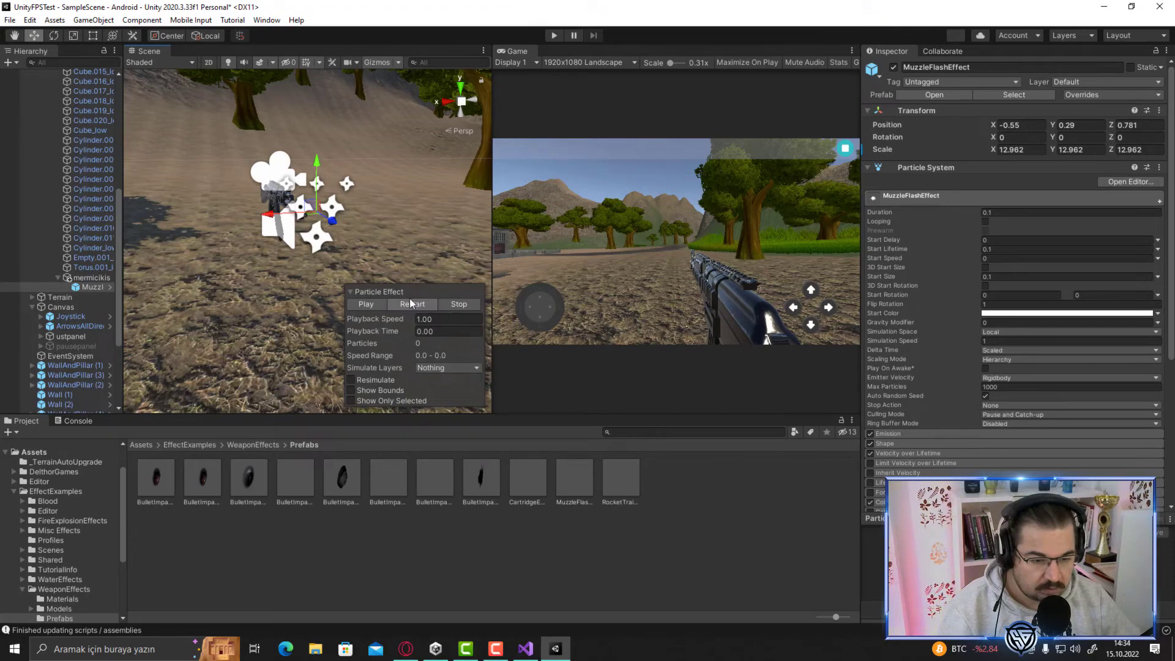
{"action": "left_click", "coordinate": [410, 306]}
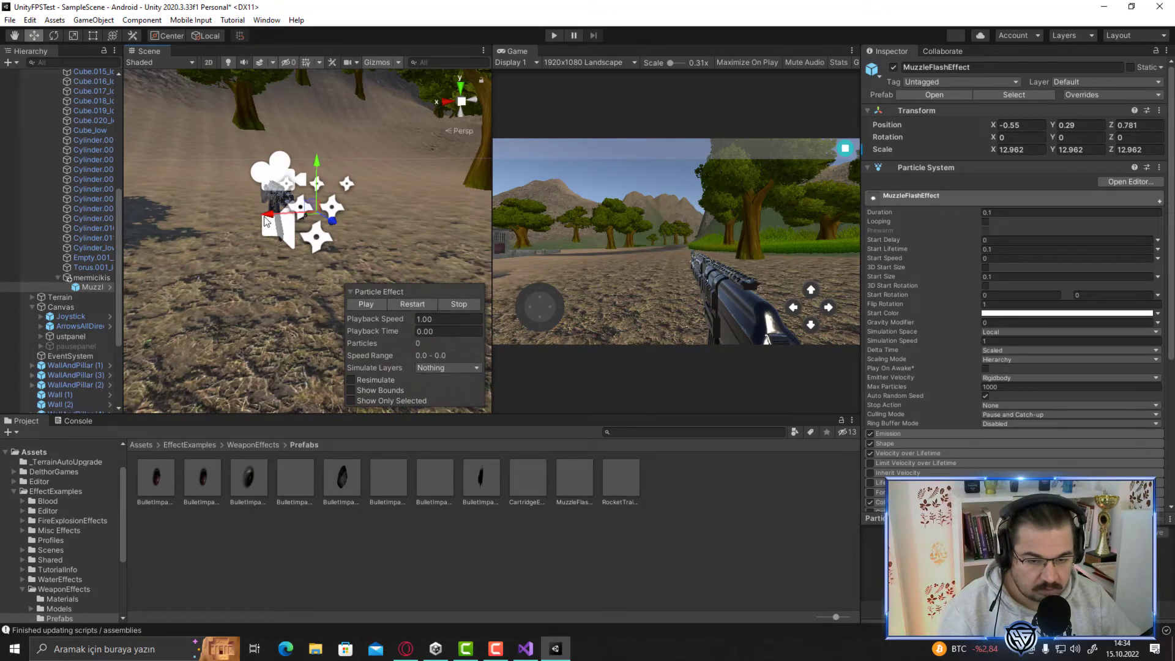
Step: Move the muzzle flash onto the barrel at -0.21, 0.02, 0.781, replaying the effect
{"action": "left_click_drag", "start_coordinate": [266, 222], "coordinate": [254, 219]}
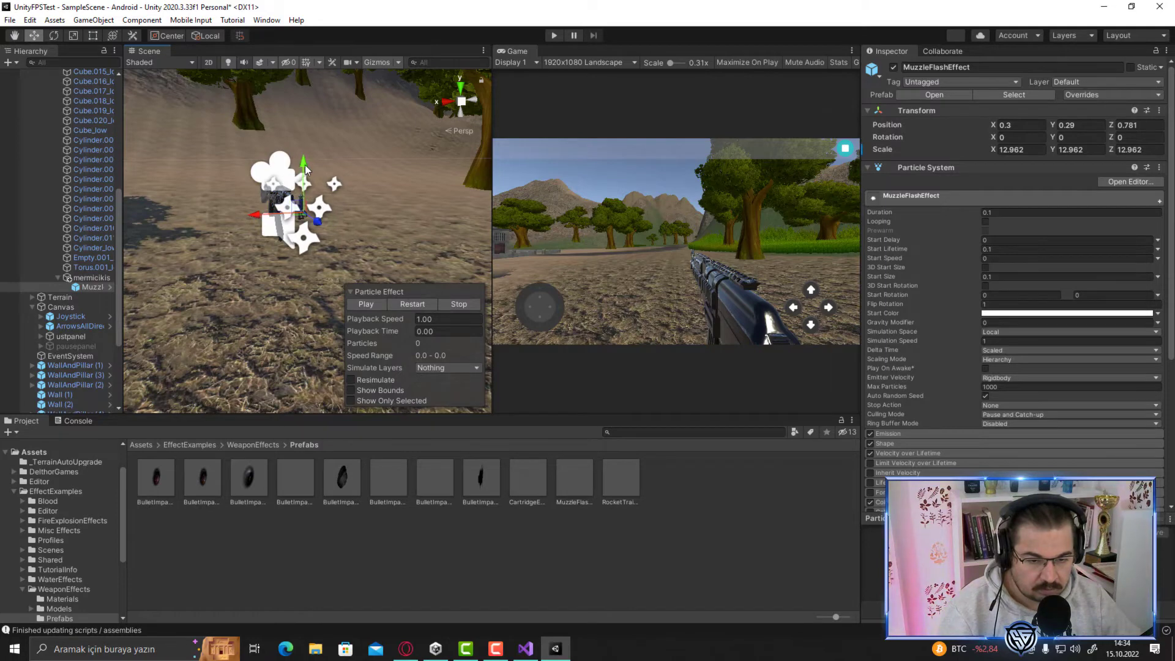
{"action": "left_click_drag", "start_coordinate": [305, 169], "coordinate": [306, 178]}
{"action": "left_click_drag", "start_coordinate": [257, 220], "coordinate": [264, 226]}
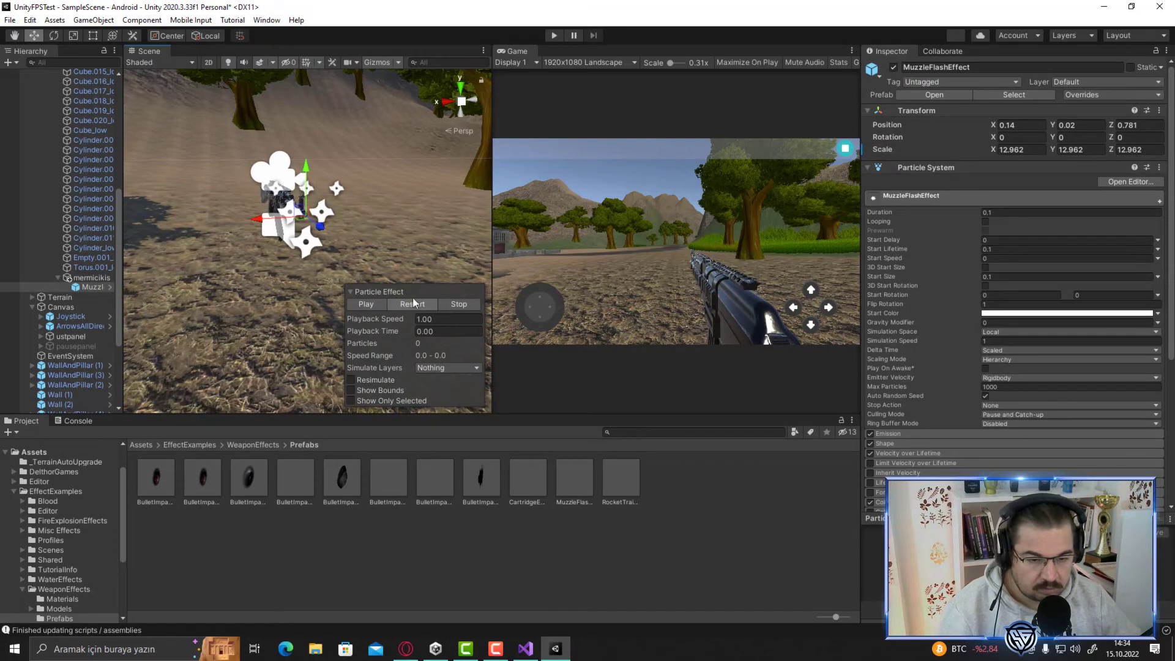
{"action": "left_click_drag", "start_coordinate": [255, 222], "coordinate": [262, 224]}
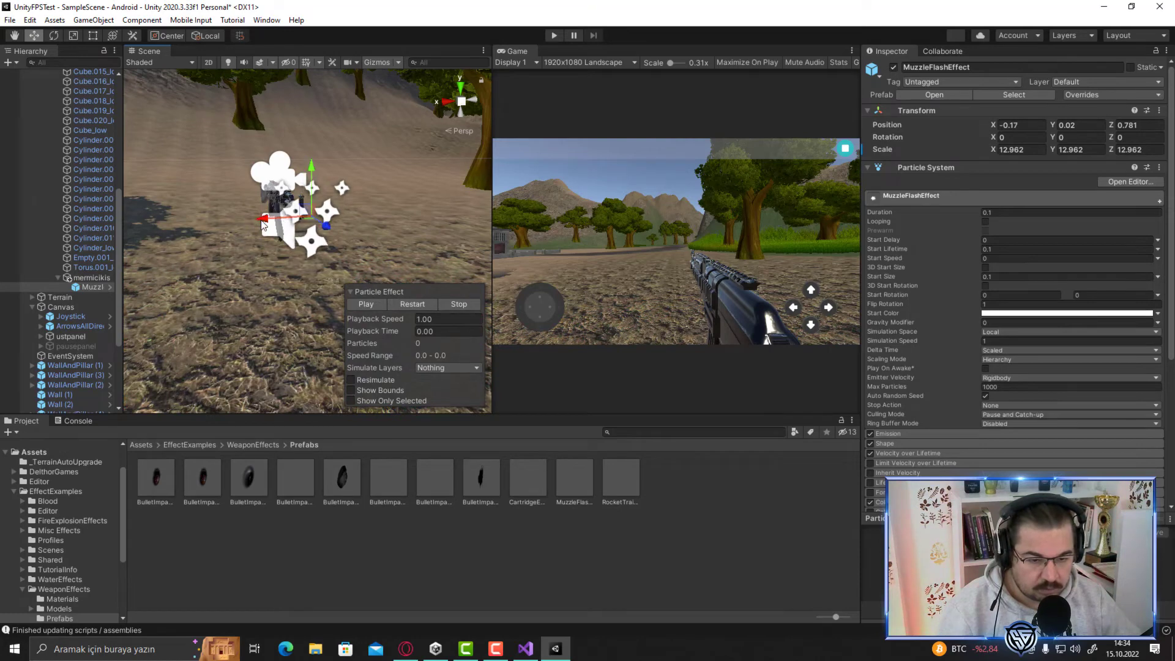
{"action": "left_click", "coordinate": [413, 303]}
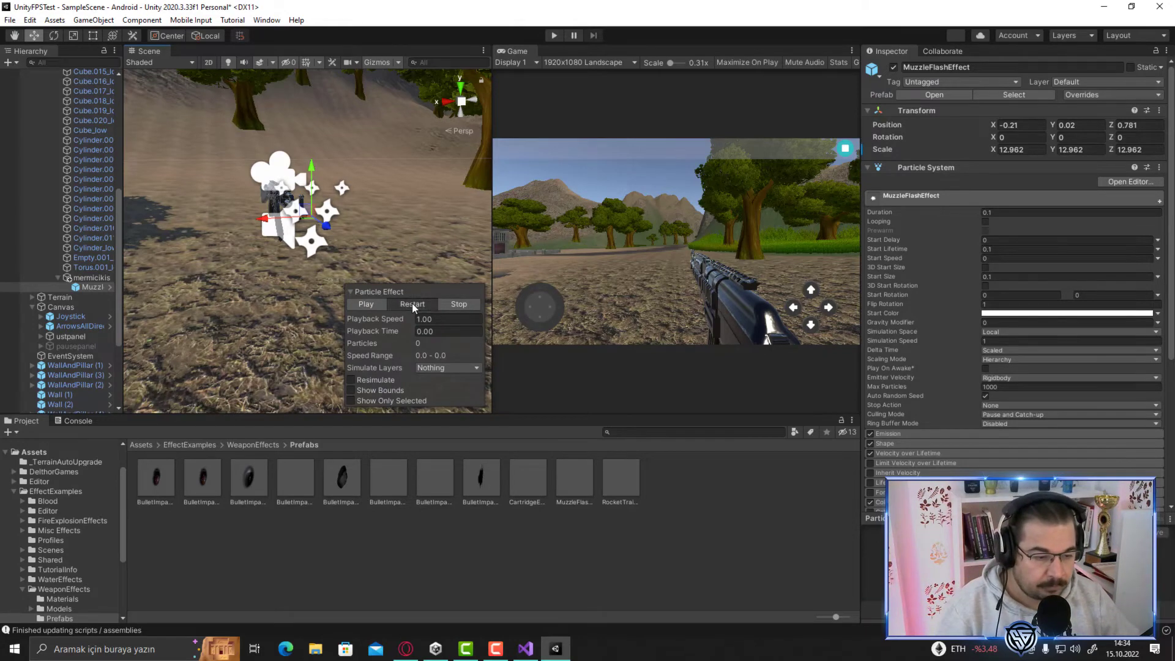
{"action": "left_click", "coordinate": [413, 303]}
{"action": "left_click", "coordinate": [412, 303]}
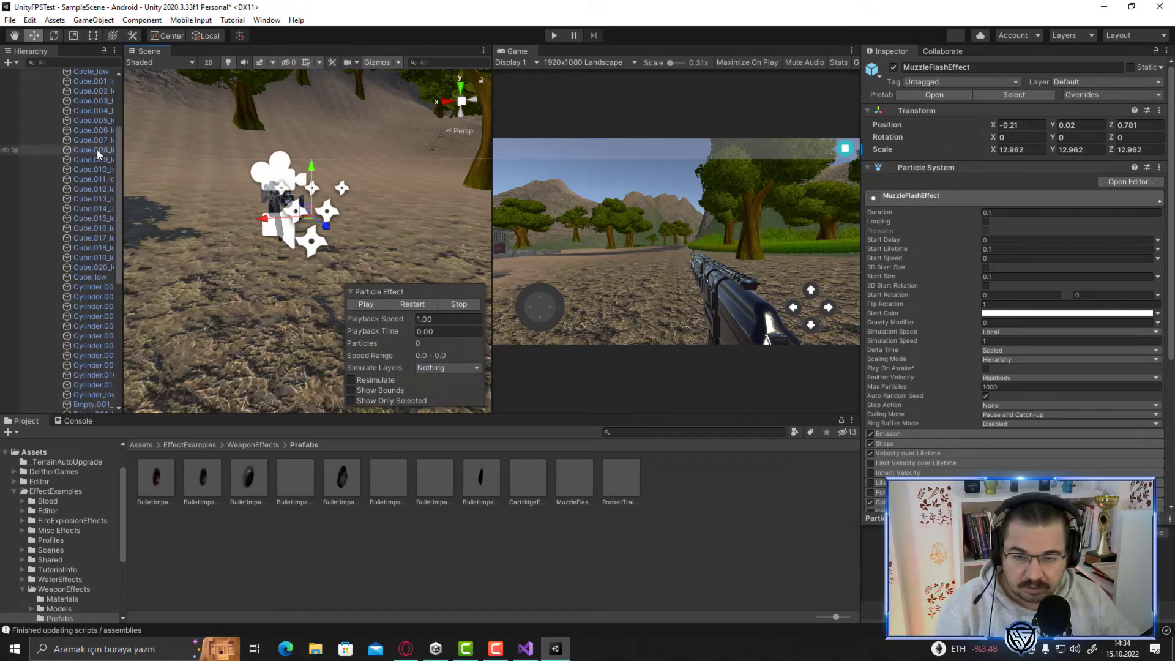
{"action": "scroll", "coordinate": [91, 150], "scroll_direction": "up", "scroll_amount": 9}
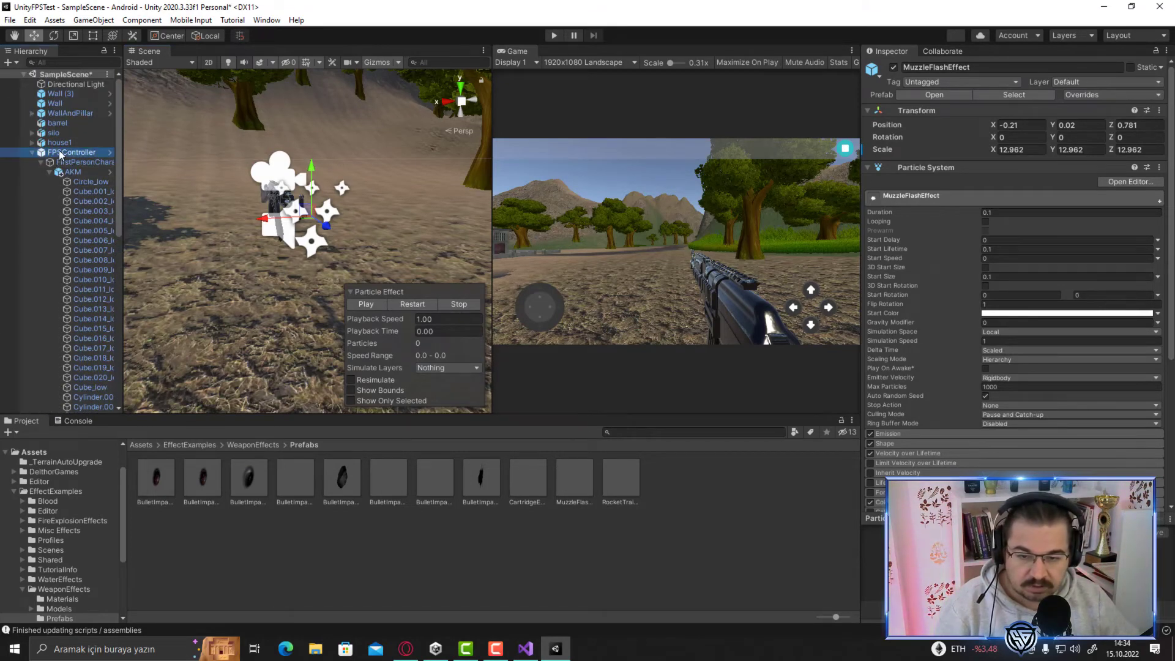
Step: Assign MuzzleFlashEffect to Ates Etme's Muzzle Flash slot and enter Play mode
{"action": "left_click", "coordinate": [68, 153]}
{"action": "scroll", "coordinate": [89, 271], "scroll_direction": "down", "scroll_amount": 3}
{"action": "scroll", "coordinate": [89, 288], "scroll_direction": "down", "scroll_amount": 10}
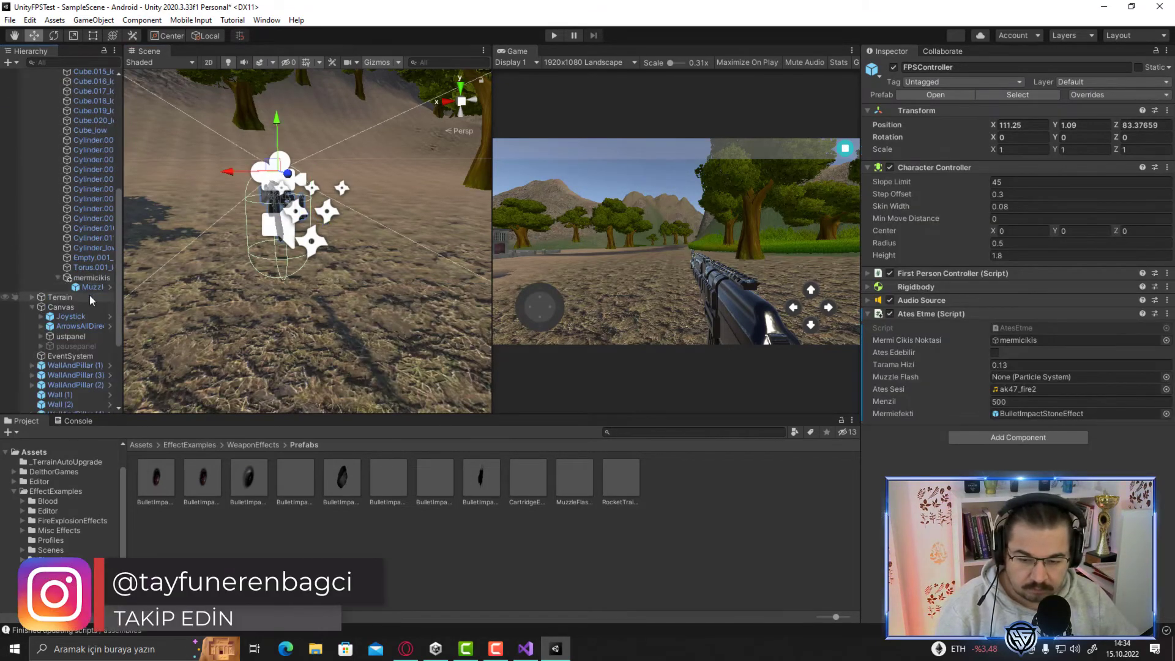
{"action": "left_click", "coordinate": [86, 213]}
{"action": "left_click_drag", "start_coordinate": [83, 212], "coordinate": [839, 376]}
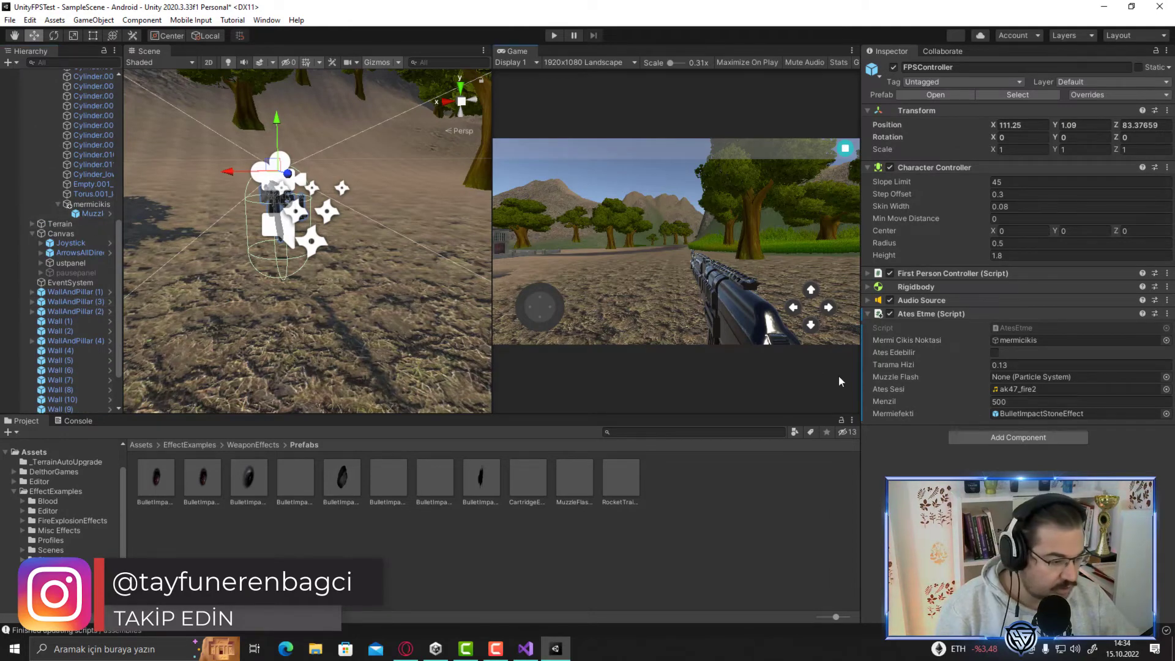
{"action": "left_click_drag", "start_coordinate": [987, 380], "coordinate": [1014, 376]}
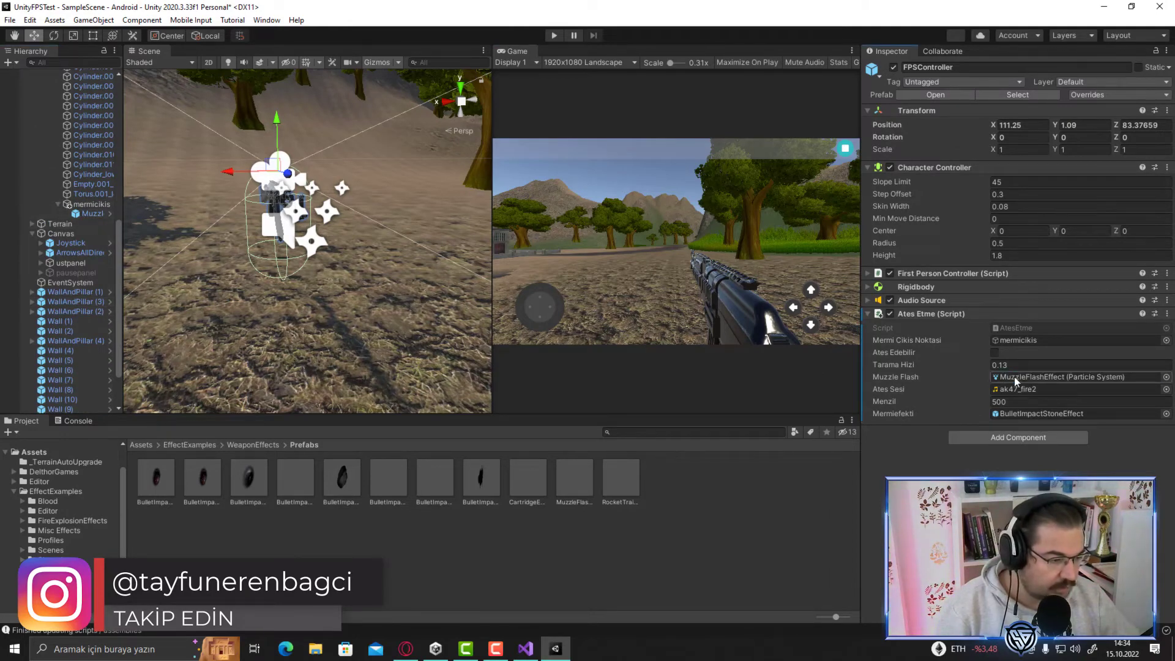
{"action": "left_click", "coordinate": [555, 36]}
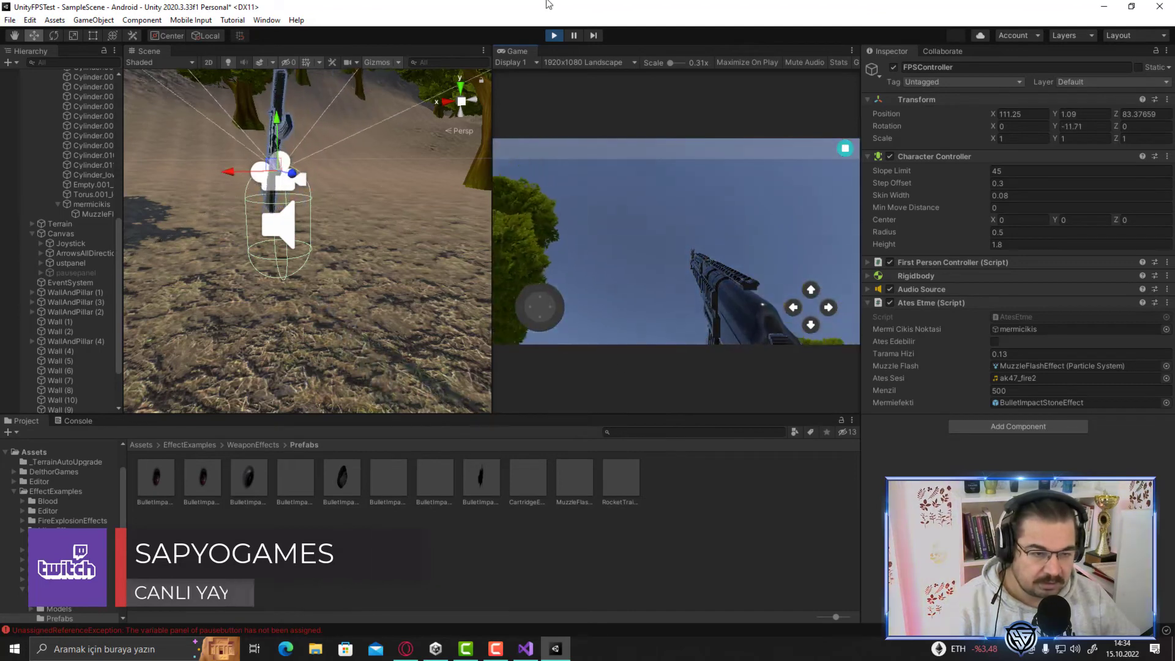
Step: Exit Play mode so the scene is editable again
{"action": "left_click", "coordinate": [554, 36]}
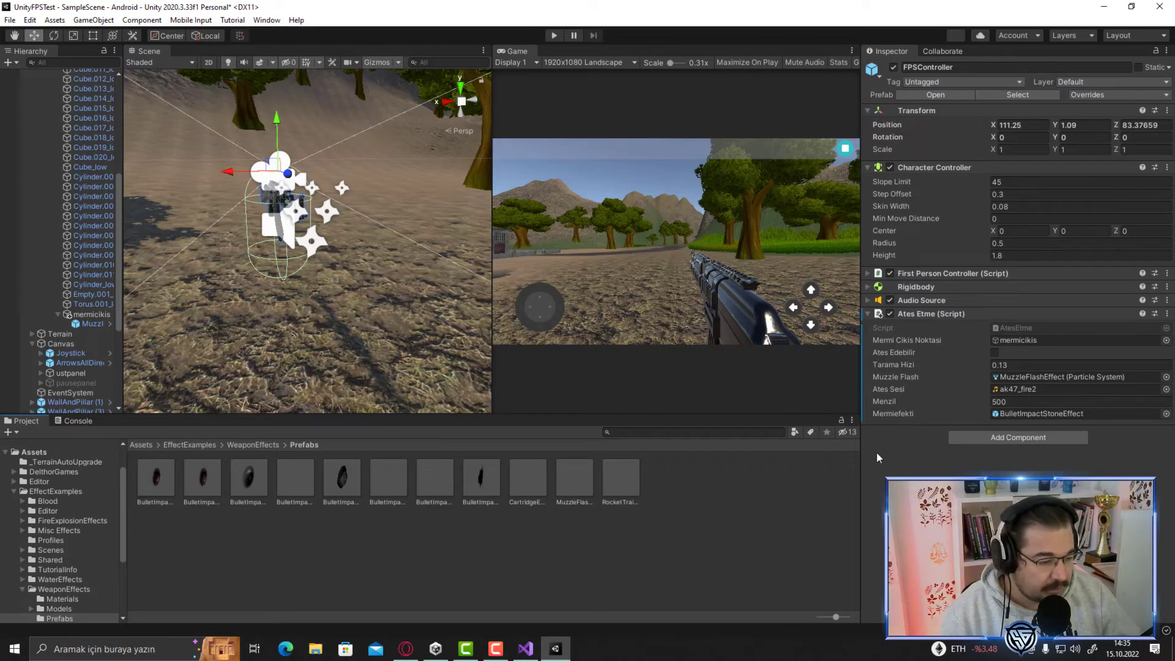
Step: Create a Raw Image as a child of the Canvas
{"action": "left_click", "coordinate": [63, 343]}
{"action": "double_click", "coordinate": [63, 341]}
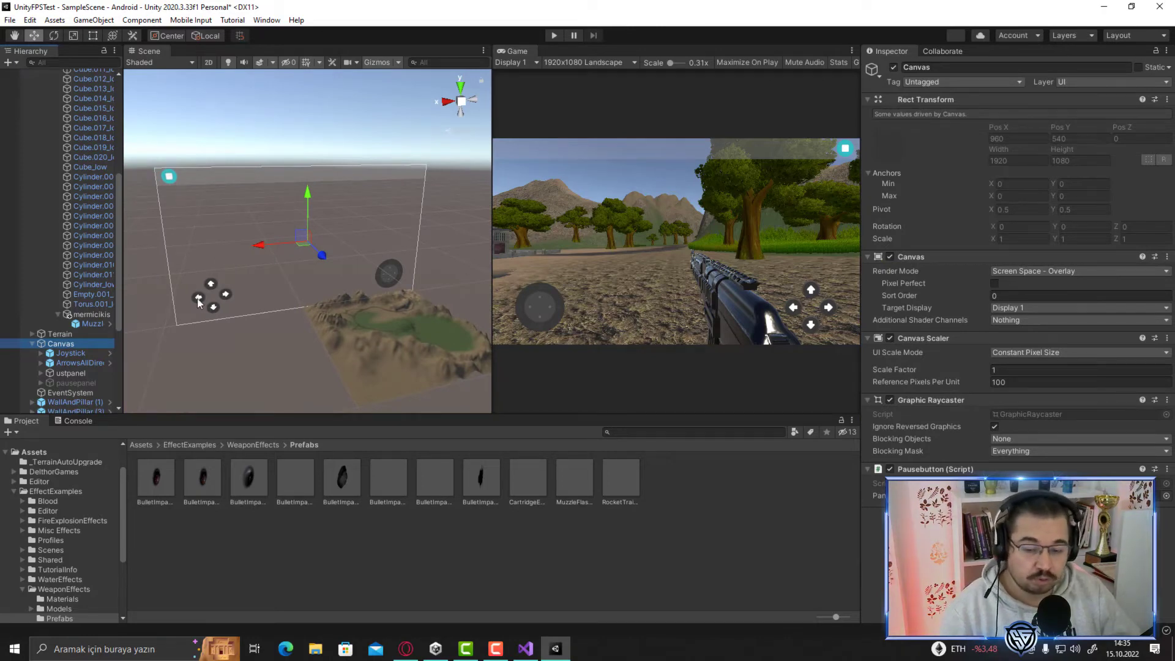
{"action": "right_click", "coordinate": [44, 344]}
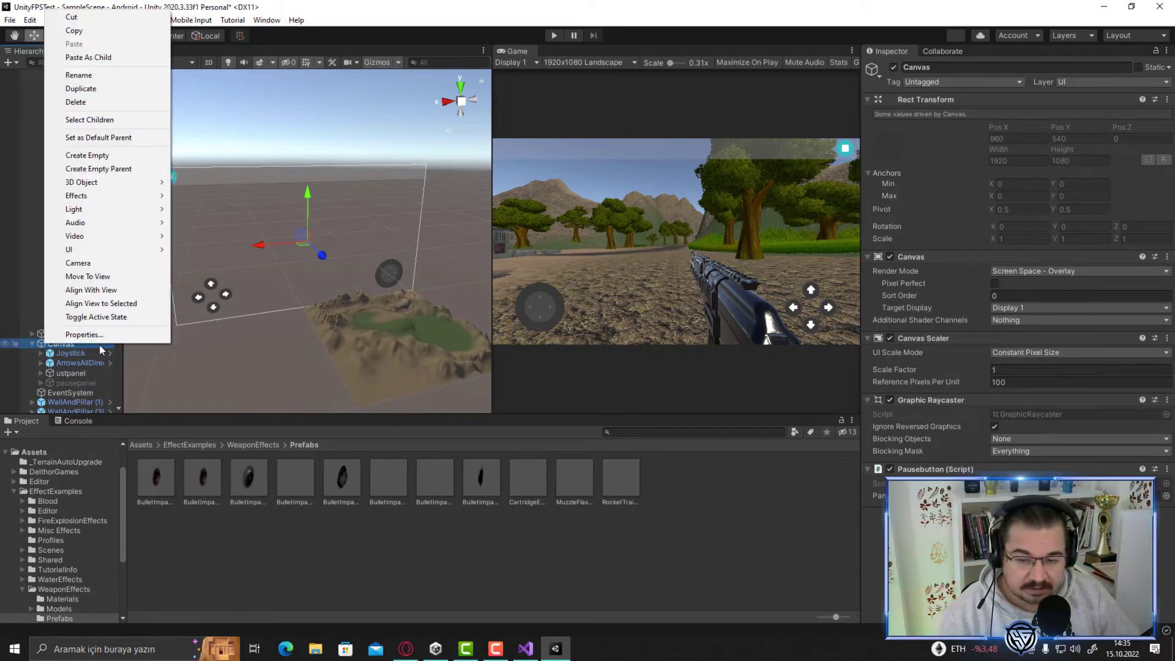
{"action": "mouse_move", "coordinate": [136, 251]}
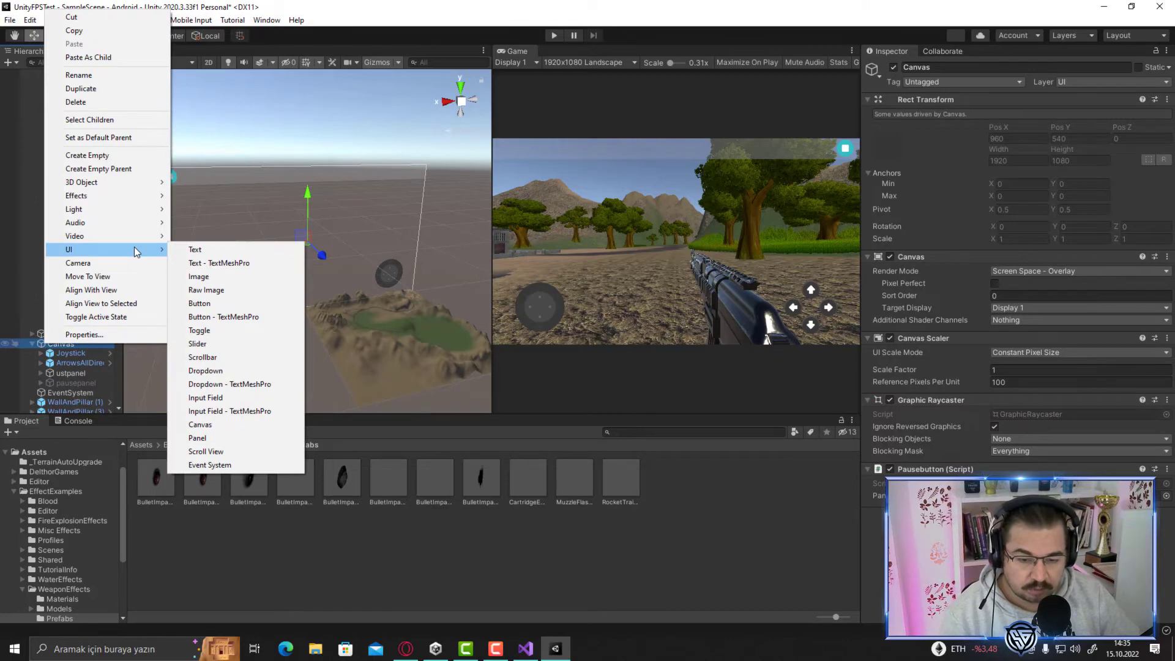
{"action": "left_click", "coordinate": [225, 290]}
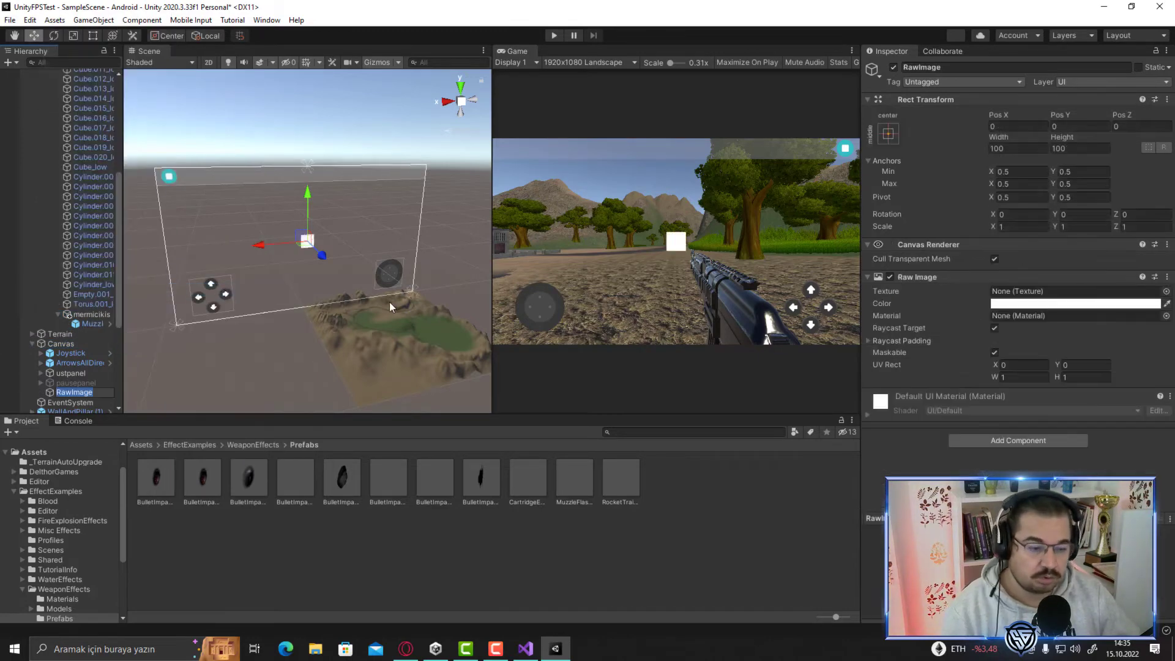
Step: Move the RawImage to the screen's right side, about Pos X 563, Pos Y -152, above the arrows
{"action": "left_click_drag", "start_coordinate": [309, 195], "coordinate": [311, 215]}
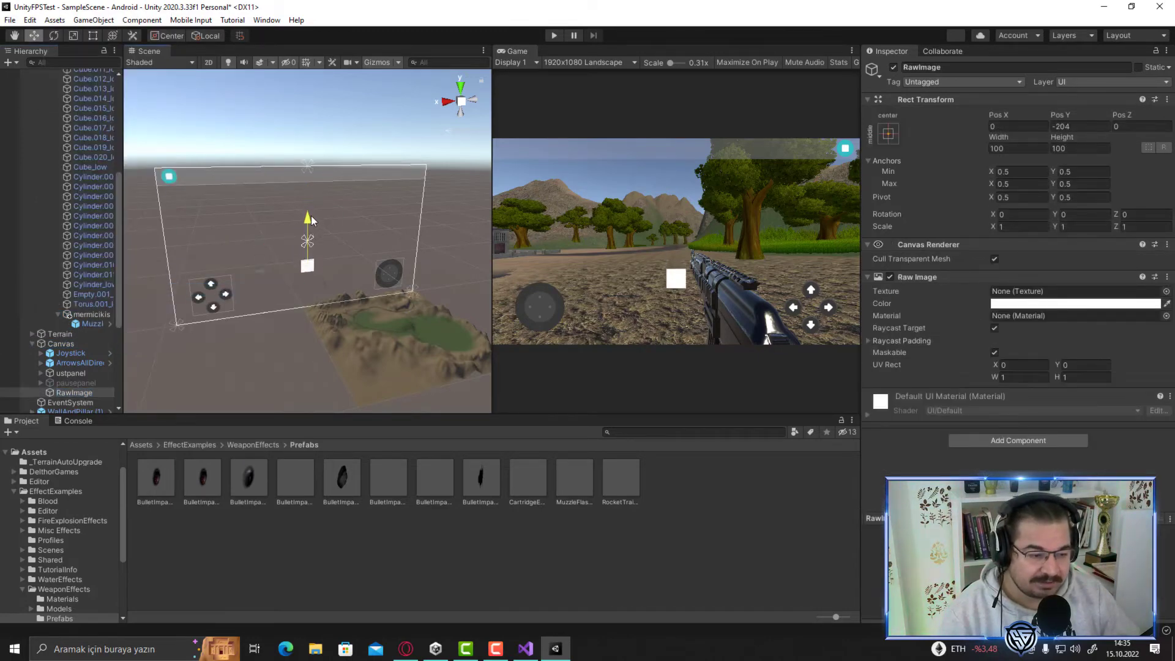
{"action": "mouse_move", "coordinate": [257, 270]}
{"action": "left_mouse_down"}
{"action": "mouse_move", "coordinate": [177, 269]}
{"action": "mouse_move", "coordinate": [265, 311]}
{"action": "left_mouse_up"}
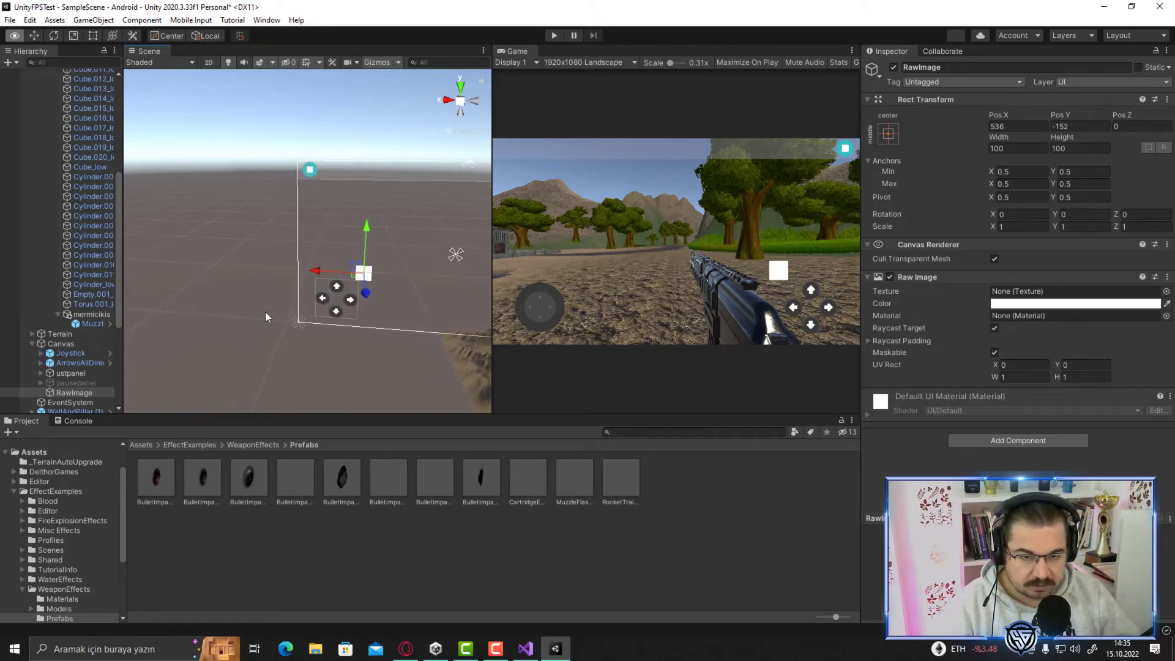
{"action": "scroll", "coordinate": [266, 311], "scroll_direction": "up", "scroll_amount": 3}
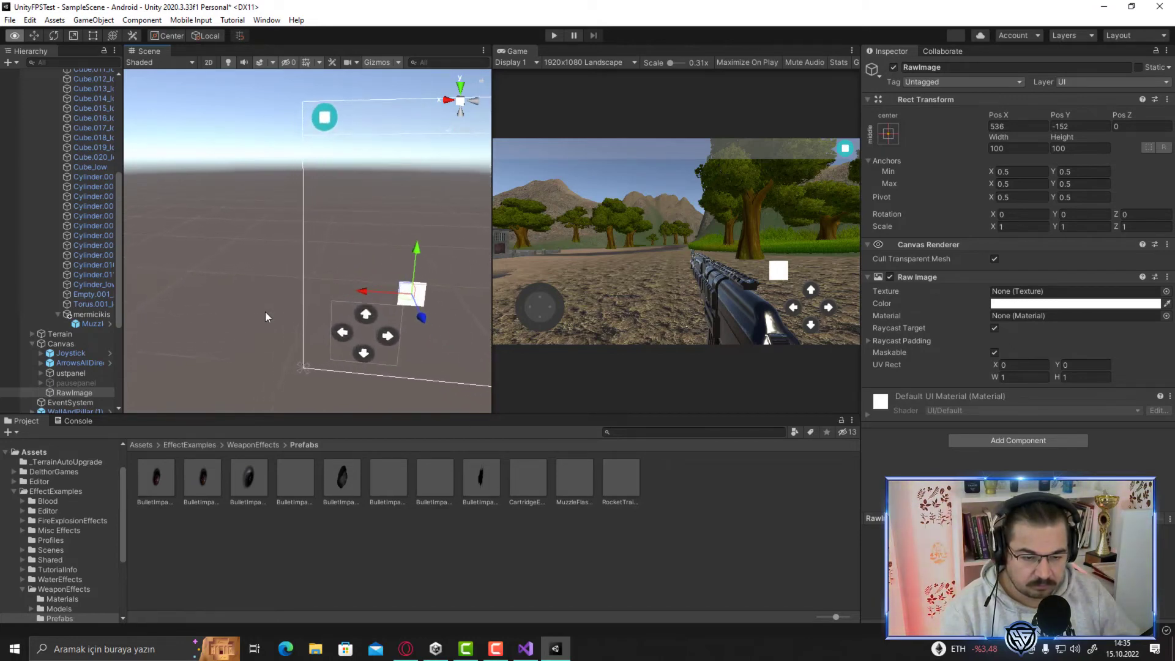
{"action": "left_click_drag", "start_coordinate": [266, 311], "coordinate": [431, 306], "text": "alt"}
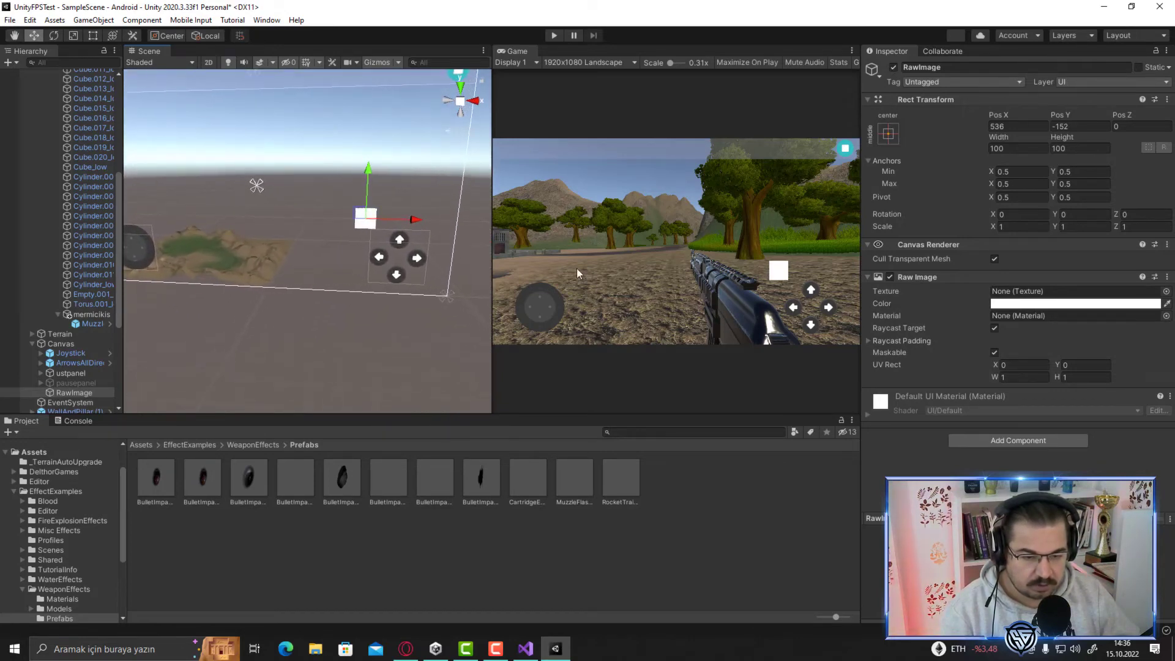
{"action": "left_click_drag", "start_coordinate": [416, 227], "coordinate": [416, 227]}
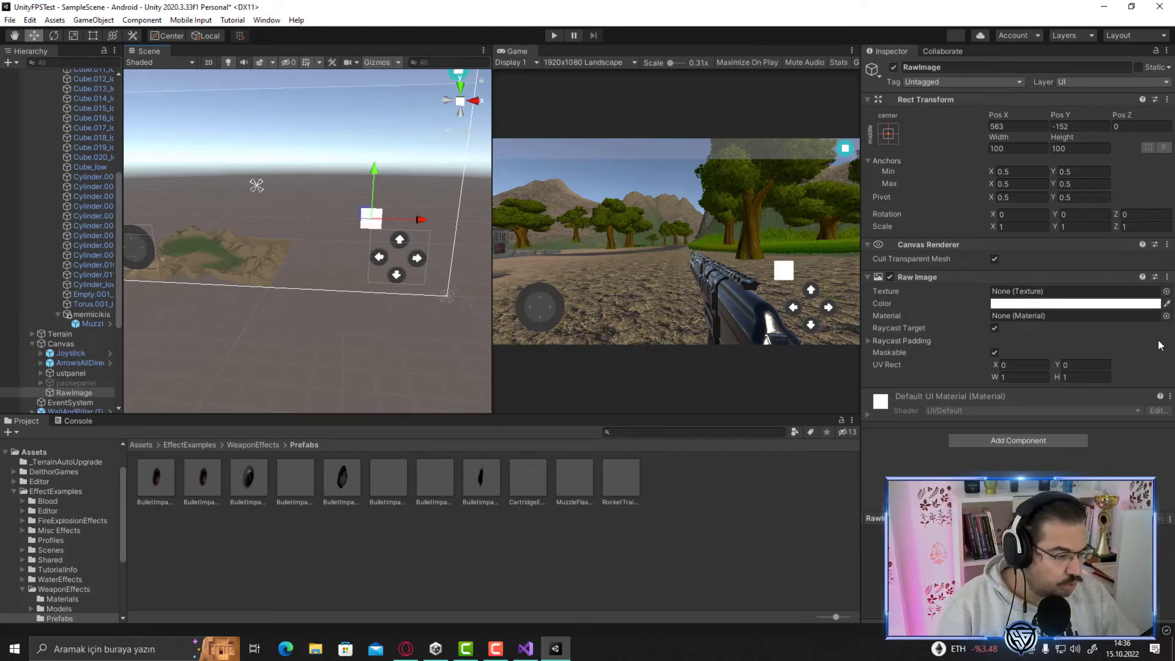
Step: Assign the teal up-chevron ButtonAccelerator texture to the RawImage's Texture field
{"action": "left_click", "coordinate": [1166, 291]}
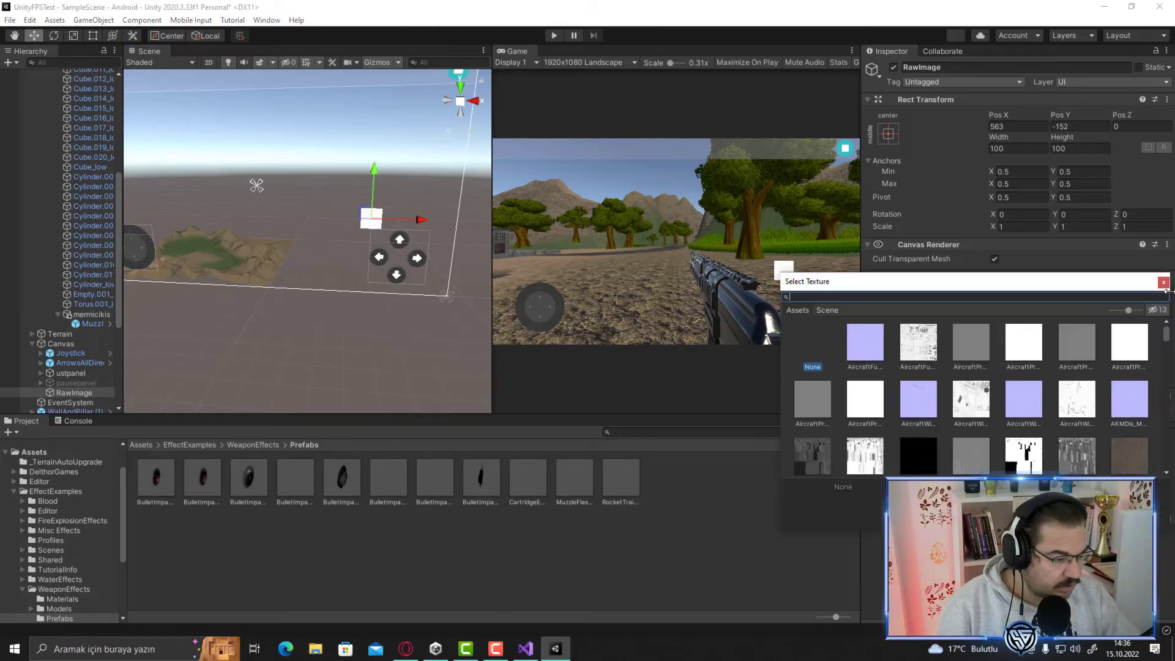
{"action": "scroll", "coordinate": [1071, 409], "scroll_direction": "down", "scroll_amount": 2}
{"action": "scroll", "coordinate": [1070, 409], "scroll_direction": "down", "scroll_amount": 3}
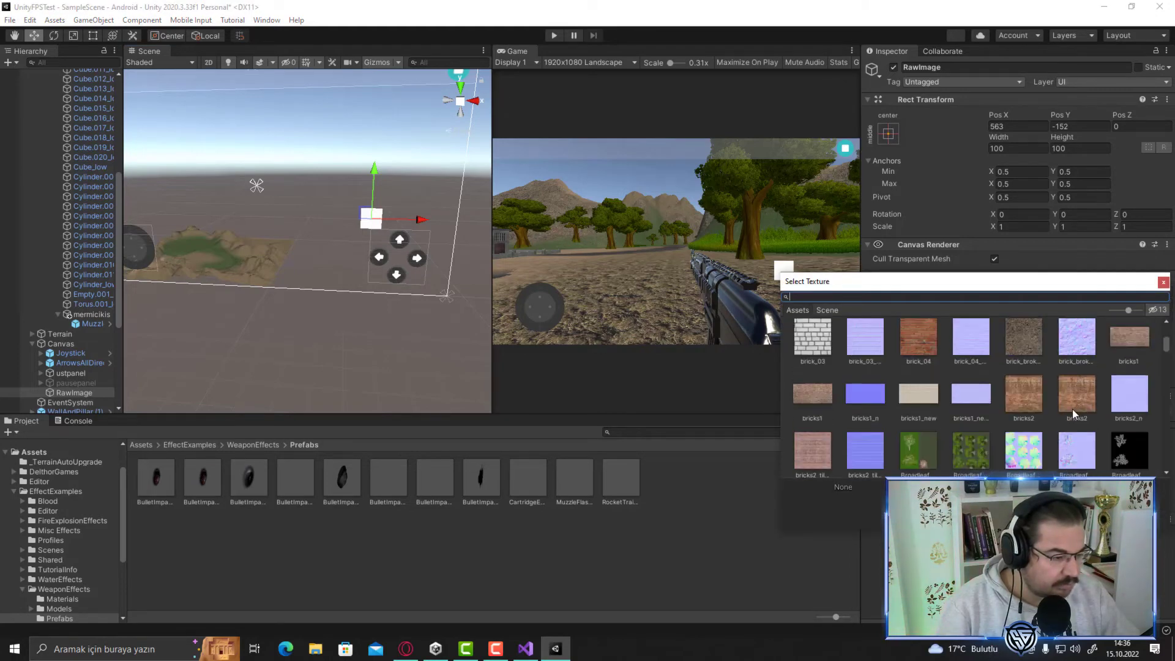
{"action": "scroll", "coordinate": [1073, 409], "scroll_direction": "down", "scroll_amount": 3}
{"action": "scroll", "coordinate": [1081, 413], "scroll_direction": "down", "scroll_amount": 3}
{"action": "scroll", "coordinate": [1081, 413], "scroll_direction": "down", "scroll_amount": 1}
{"action": "scroll", "coordinate": [1083, 414], "scroll_direction": "up", "scroll_amount": 2}
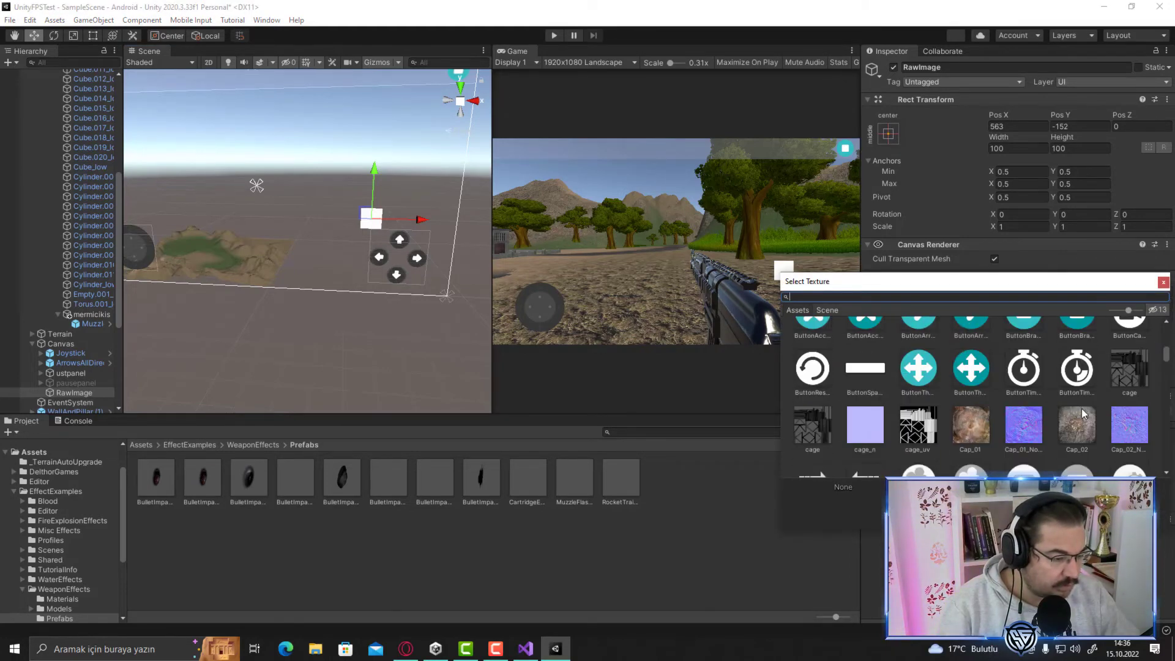
{"action": "scroll", "coordinate": [1064, 423], "scroll_direction": "up", "scroll_amount": 1}
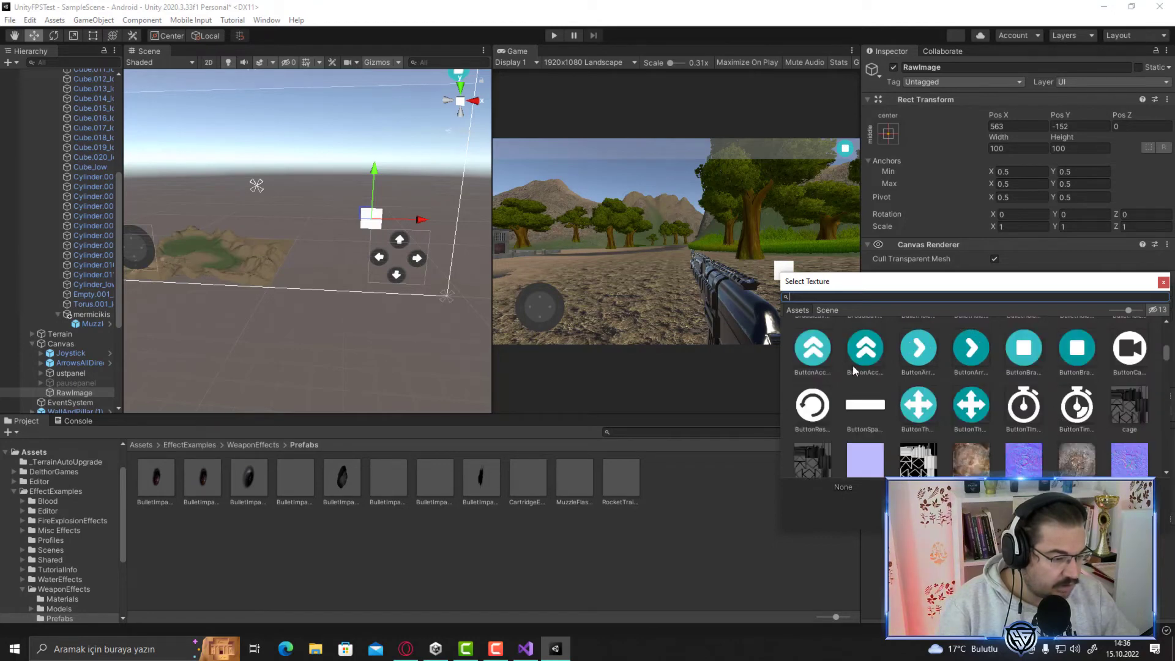
{"action": "left_click", "coordinate": [864, 350]}
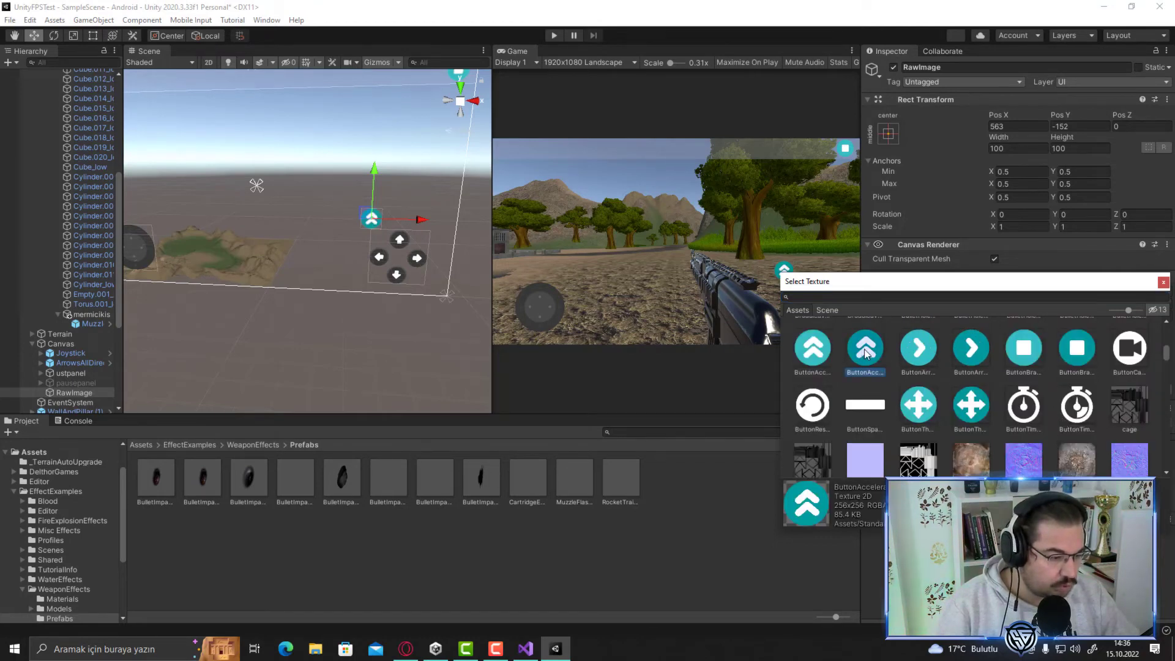
{"action": "double_click", "coordinate": [865, 352]}
{"action": "left_click", "coordinate": [1007, 303]}
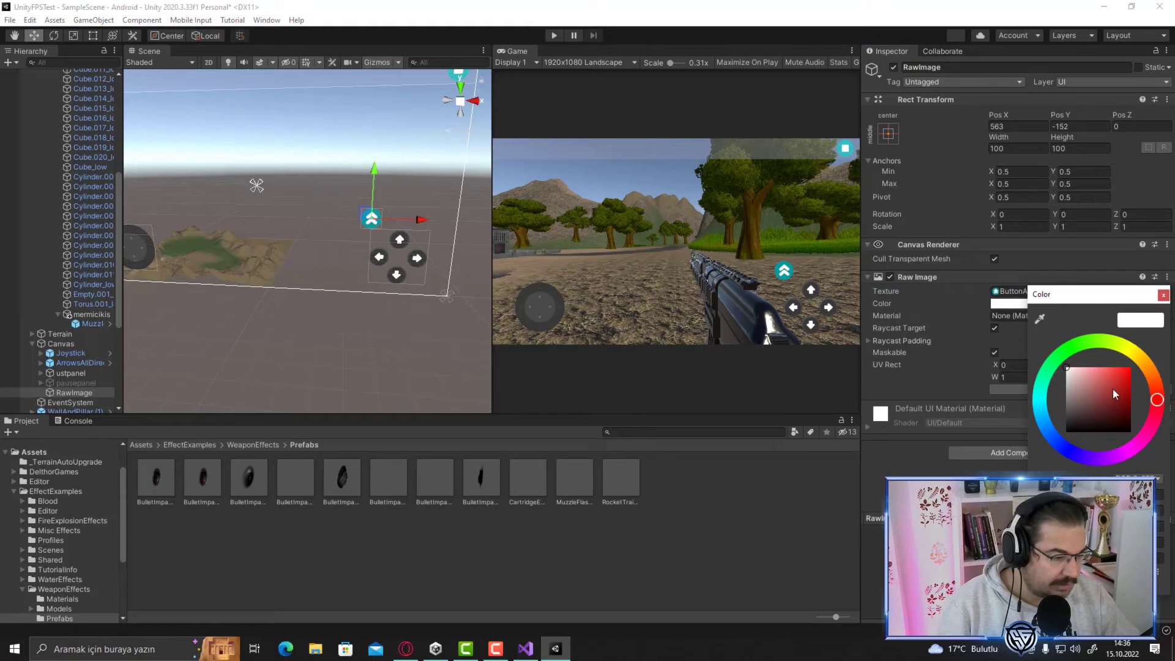
Step: Set the RawImage colour tint to full red in the Color picker
{"action": "left_click_drag", "start_coordinate": [1113, 388], "coordinate": [1131, 378]}
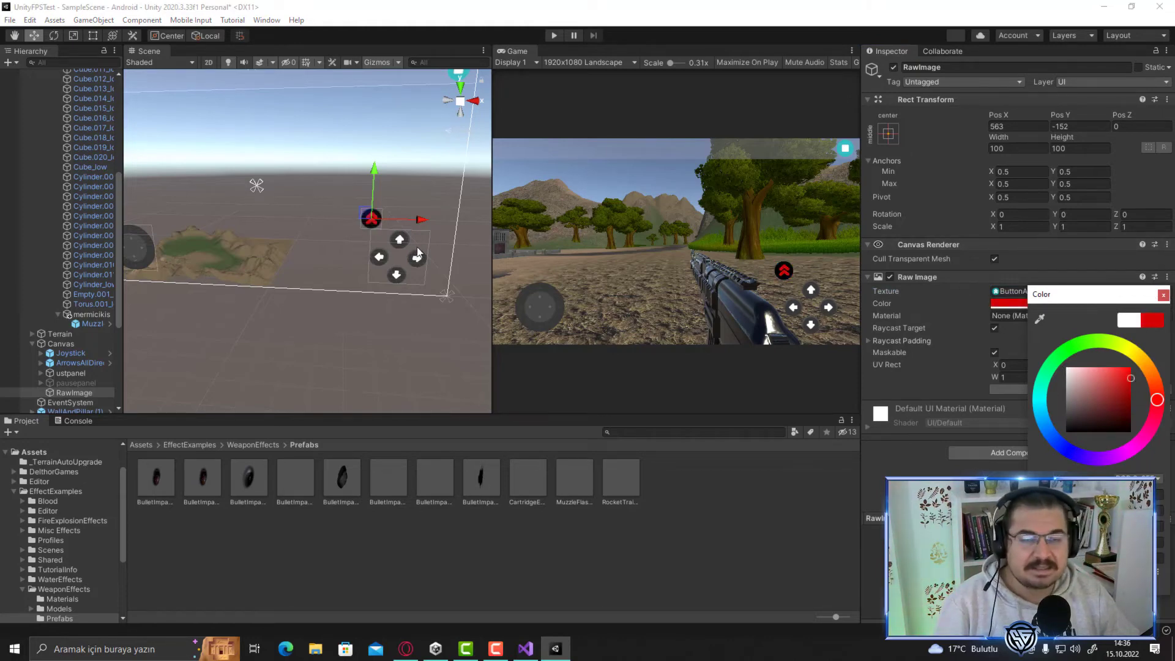
{"action": "left_click", "coordinate": [1163, 296]}
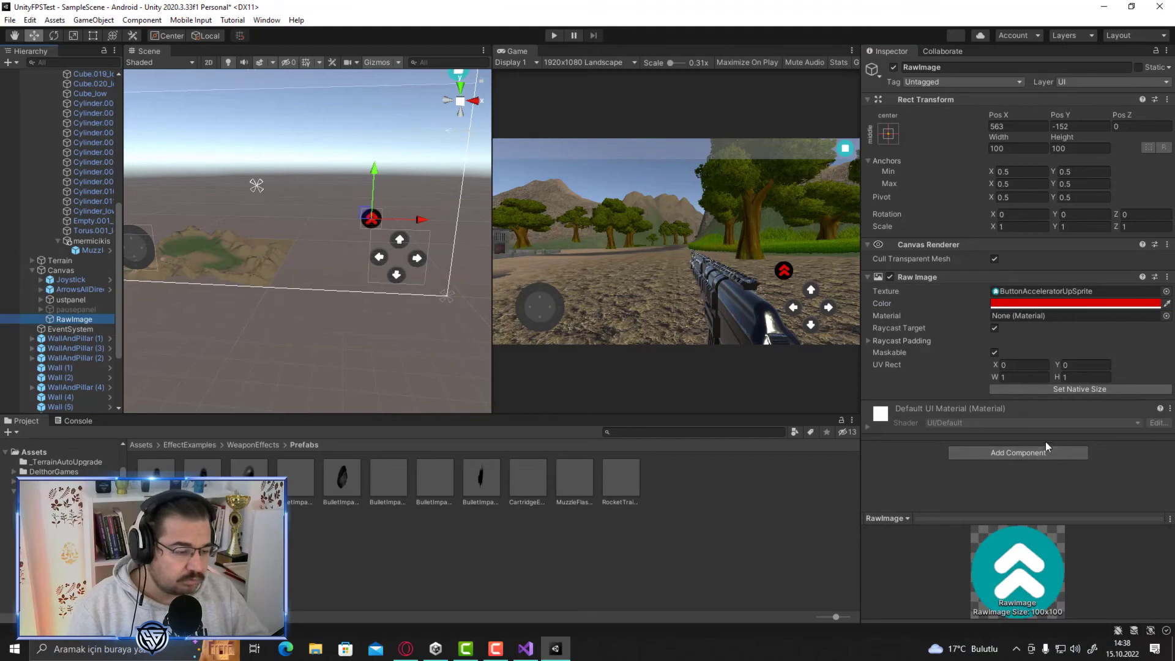
Step: Add an Event Trigger component with Pointer Down and Pointer Up event types
{"action": "left_click", "coordinate": [986, 451]}
{"action": "type", "text": "eve"}
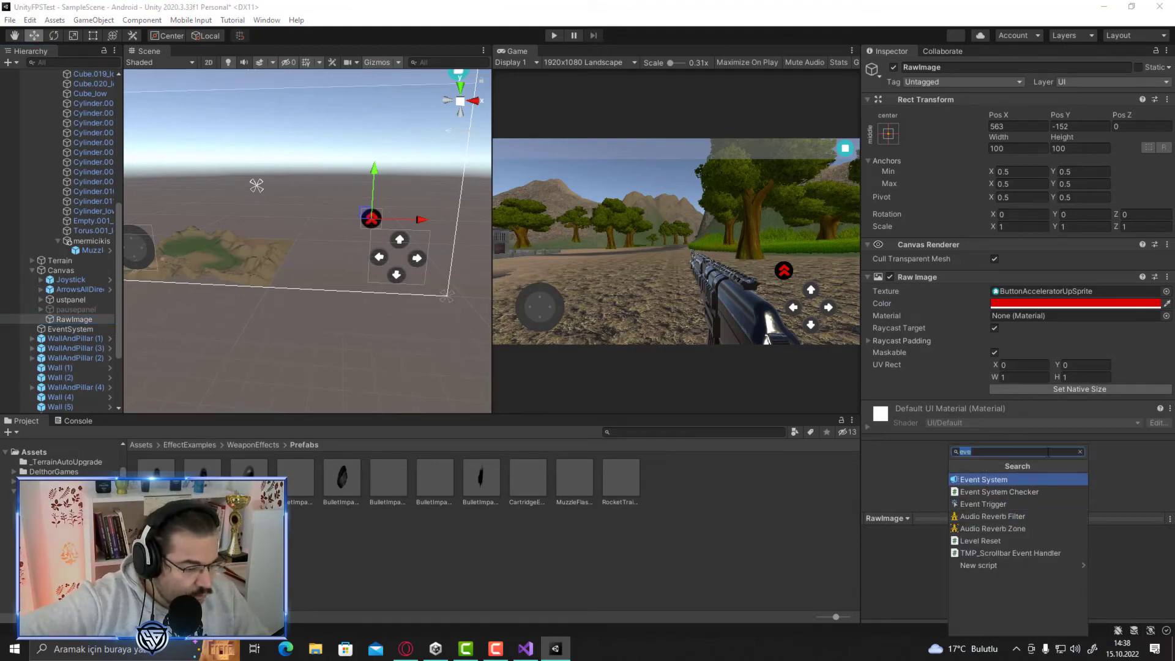
{"action": "left_click", "coordinate": [988, 505]}
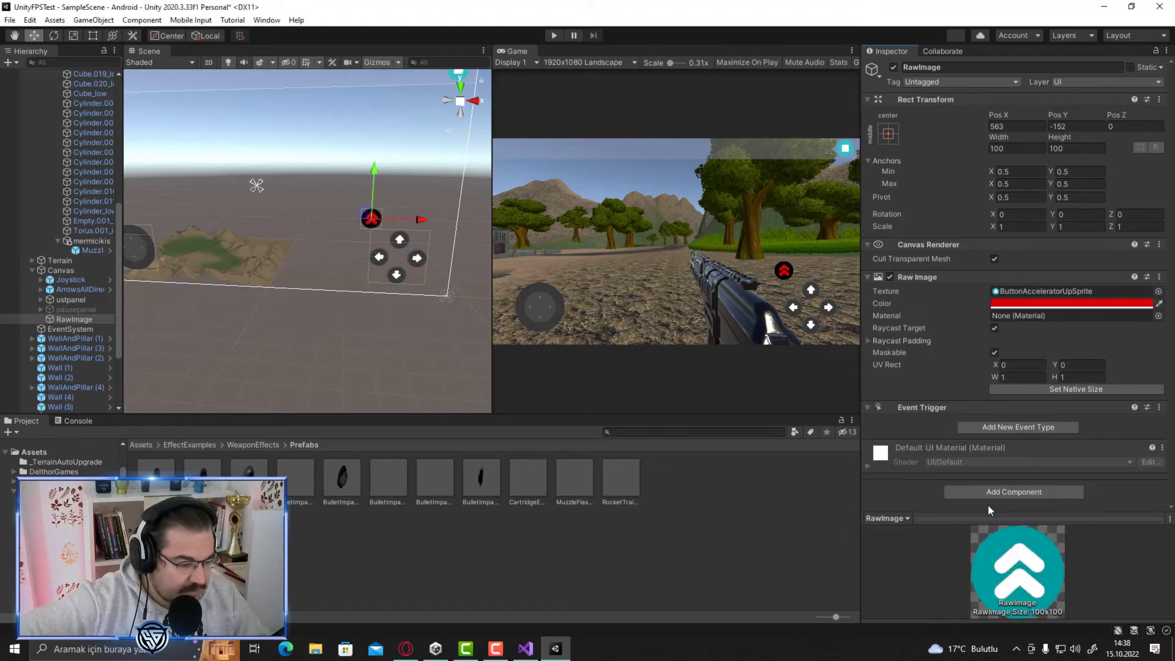
{"action": "left_click", "coordinate": [1033, 427]}
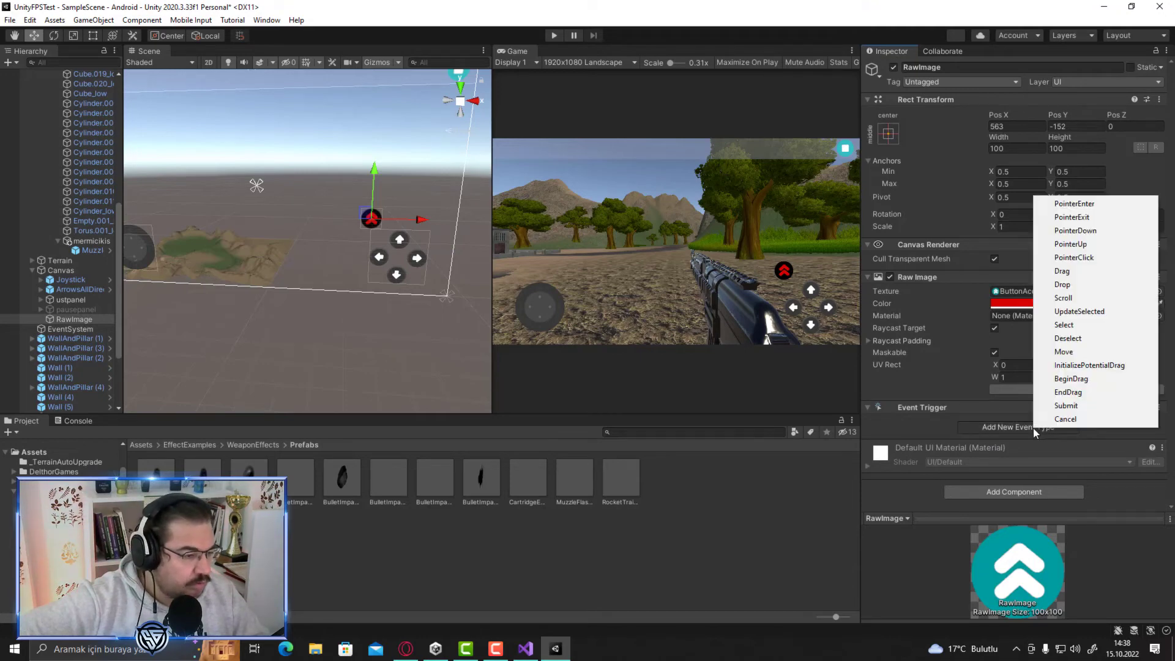
{"action": "left_click", "coordinate": [1077, 233]}
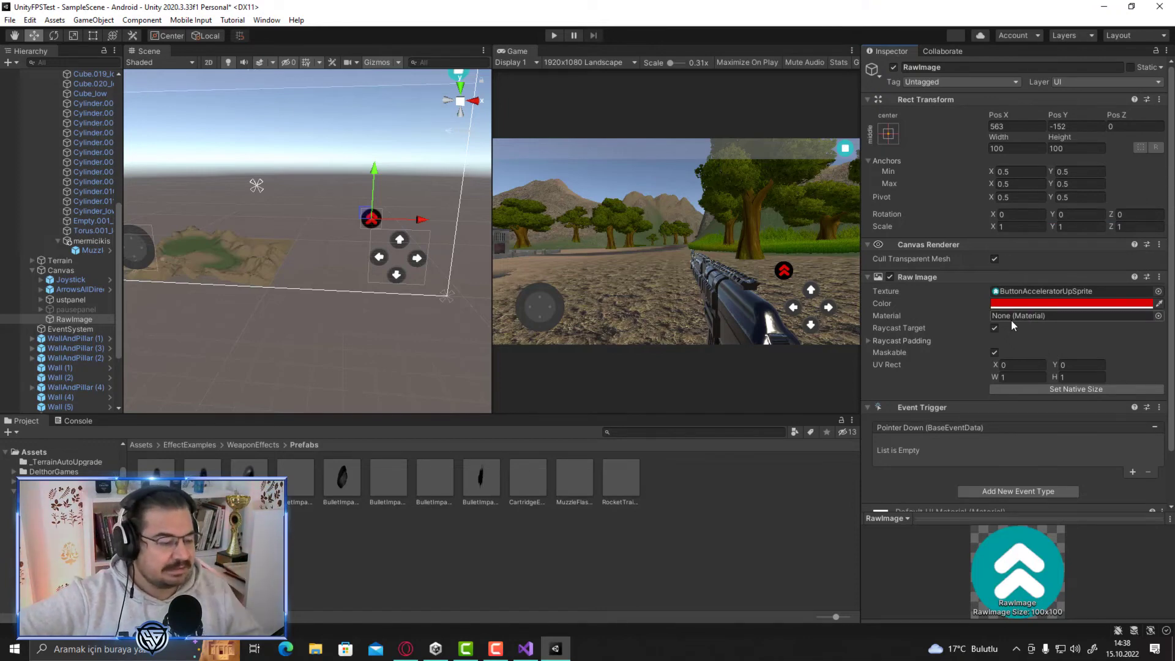
{"action": "left_click", "coordinate": [1012, 491]}
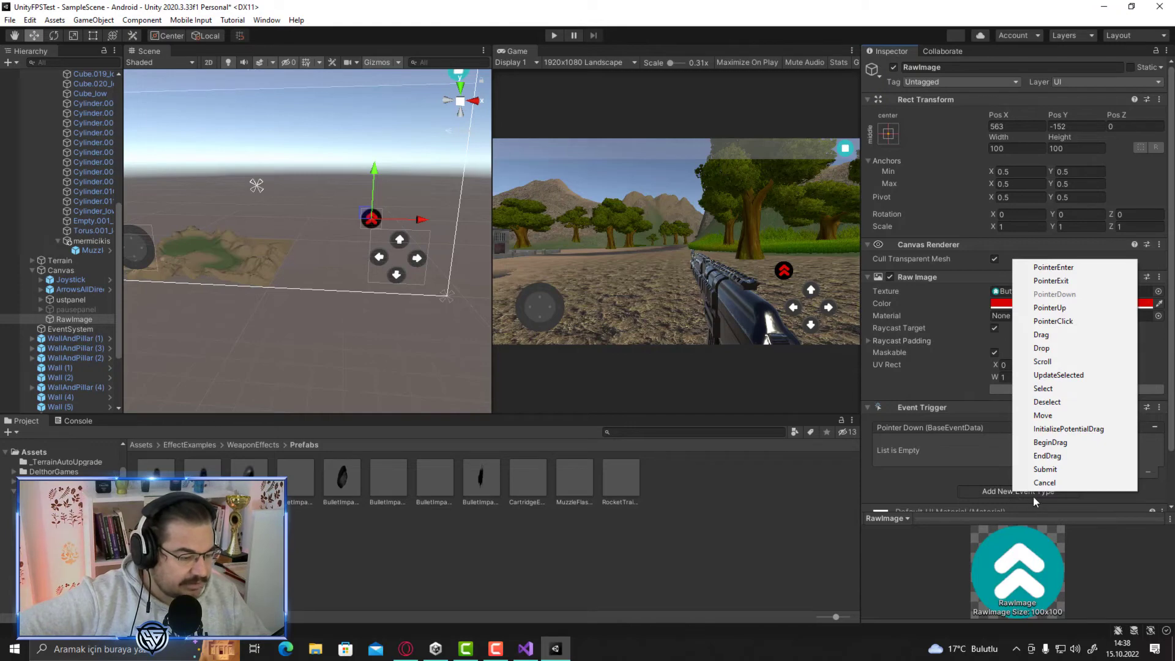
{"action": "left_click", "coordinate": [1053, 309]}
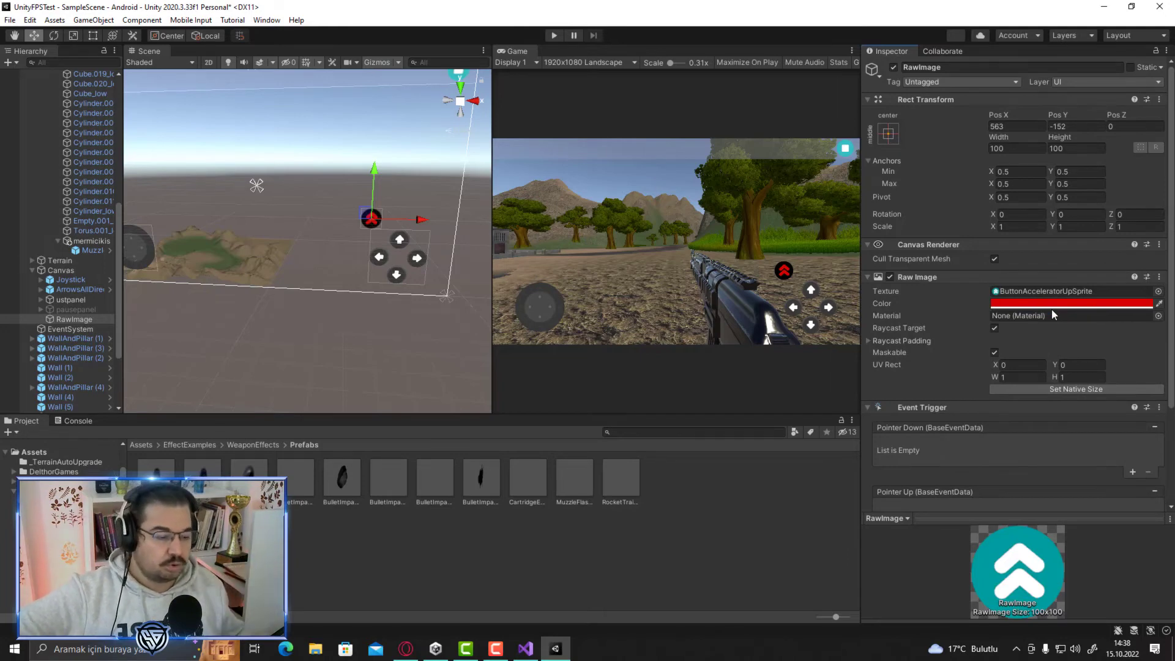
Step: Add one empty listener slot to each of Pointer Down and Pointer Up
{"action": "left_click", "coordinate": [1132, 472]}
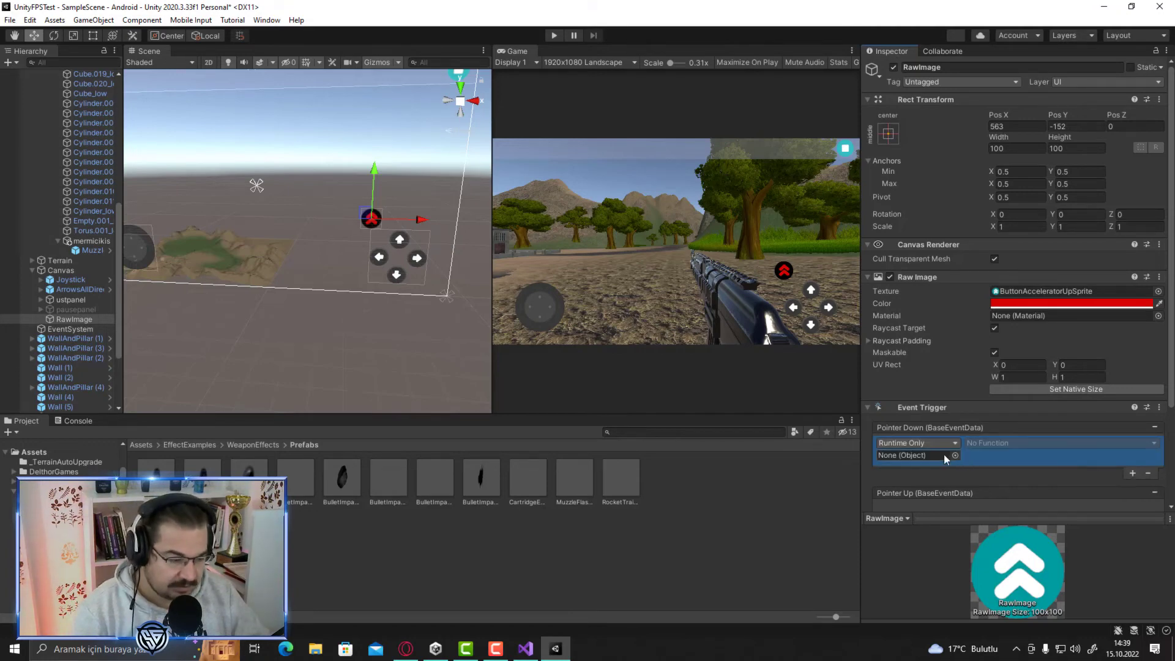
{"action": "scroll", "coordinate": [1035, 468], "scroll_direction": "down", "scroll_amount": 3}
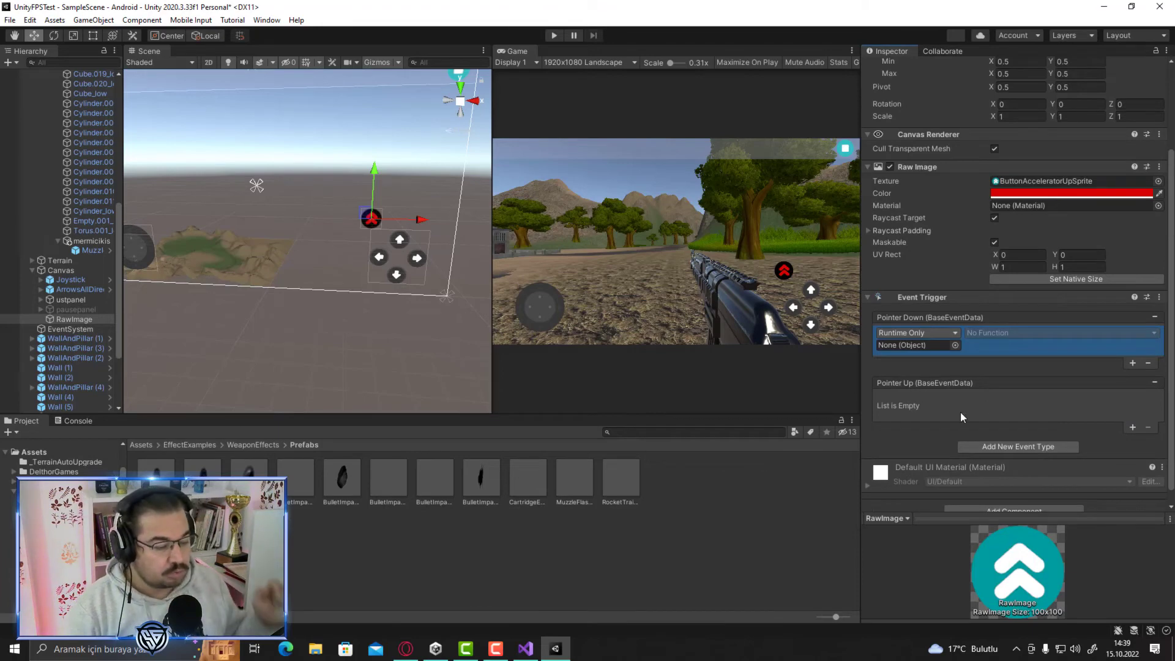
{"action": "left_click", "coordinate": [1131, 428]}
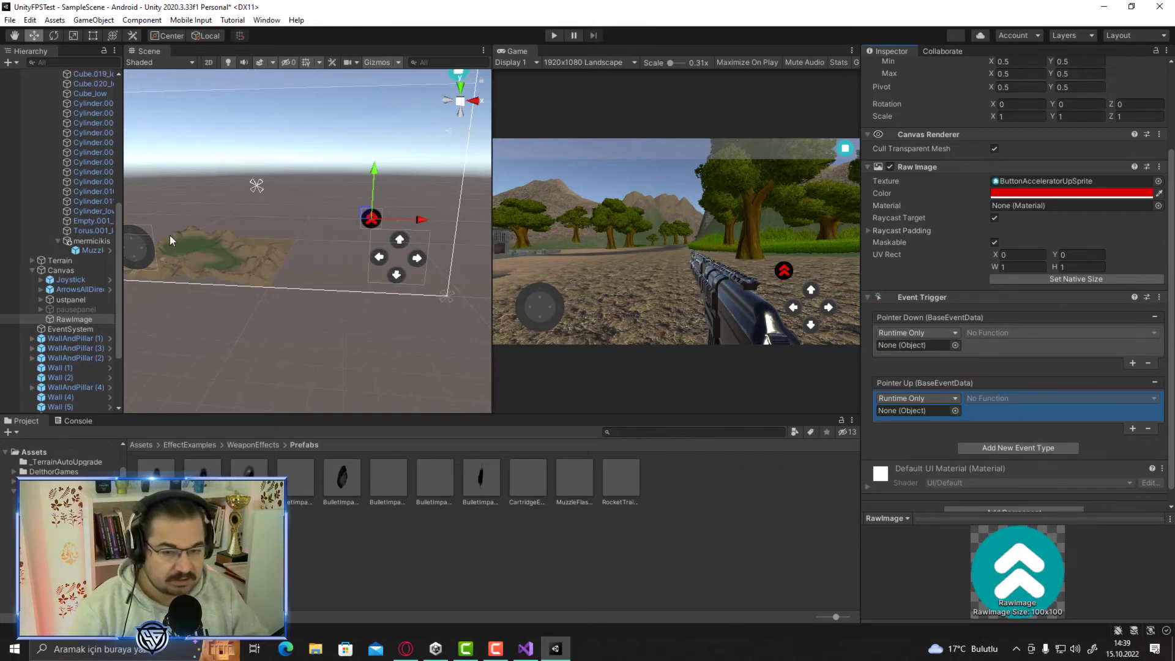
{"action": "scroll", "coordinate": [46, 210], "scroll_direction": "up", "scroll_amount": 4}
{"action": "scroll", "coordinate": [60, 238], "scroll_direction": "up", "scroll_amount": 4}
{"action": "scroll", "coordinate": [61, 239], "scroll_direction": "up", "scroll_amount": 2}
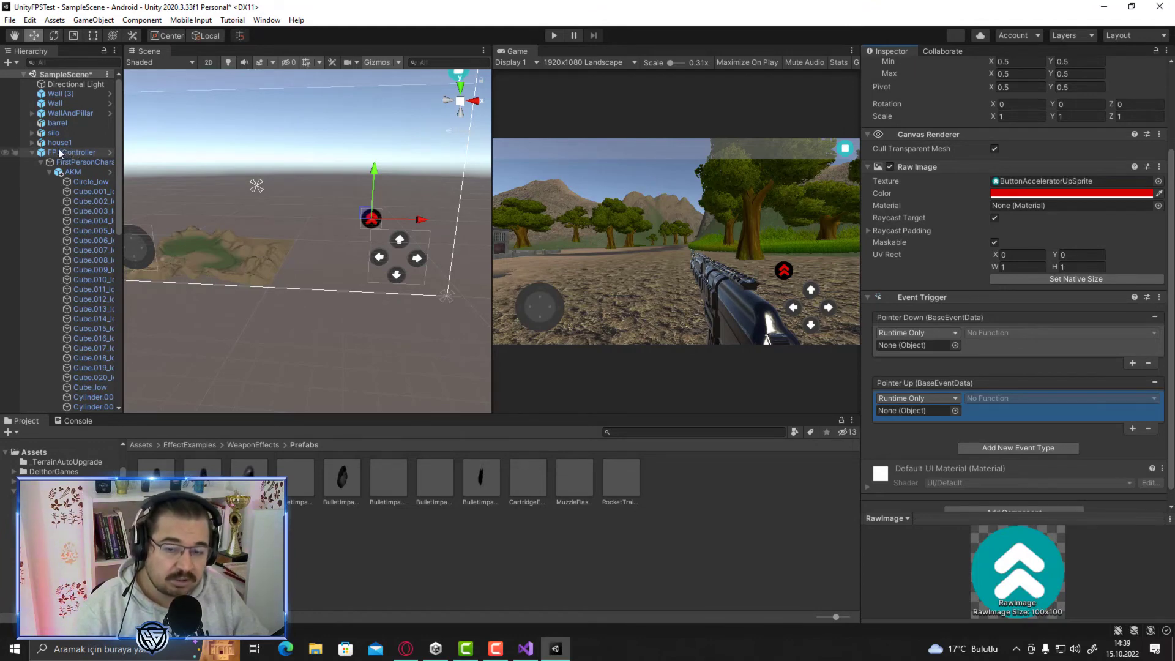
Step: Target FPSController in Pointer Down and Pointer Up, with Pointer Down calling AtesEtme.AtesEdiyor()
{"action": "left_click_drag", "start_coordinate": [59, 151], "coordinate": [899, 347]}
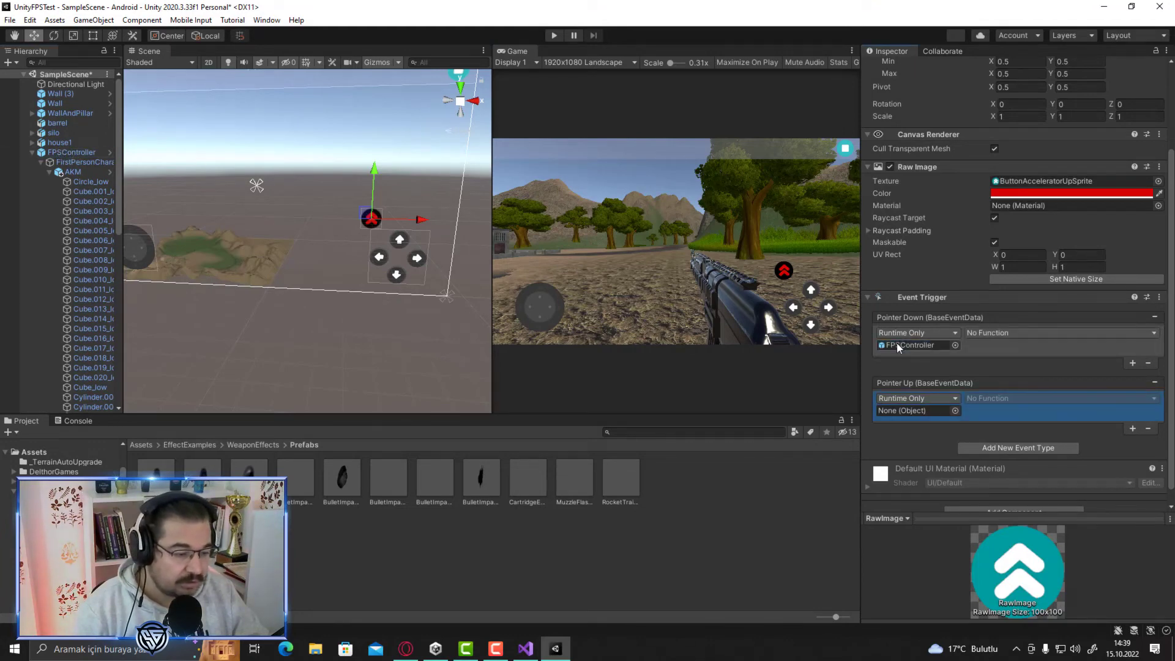
{"action": "left_click", "coordinate": [769, 251]}
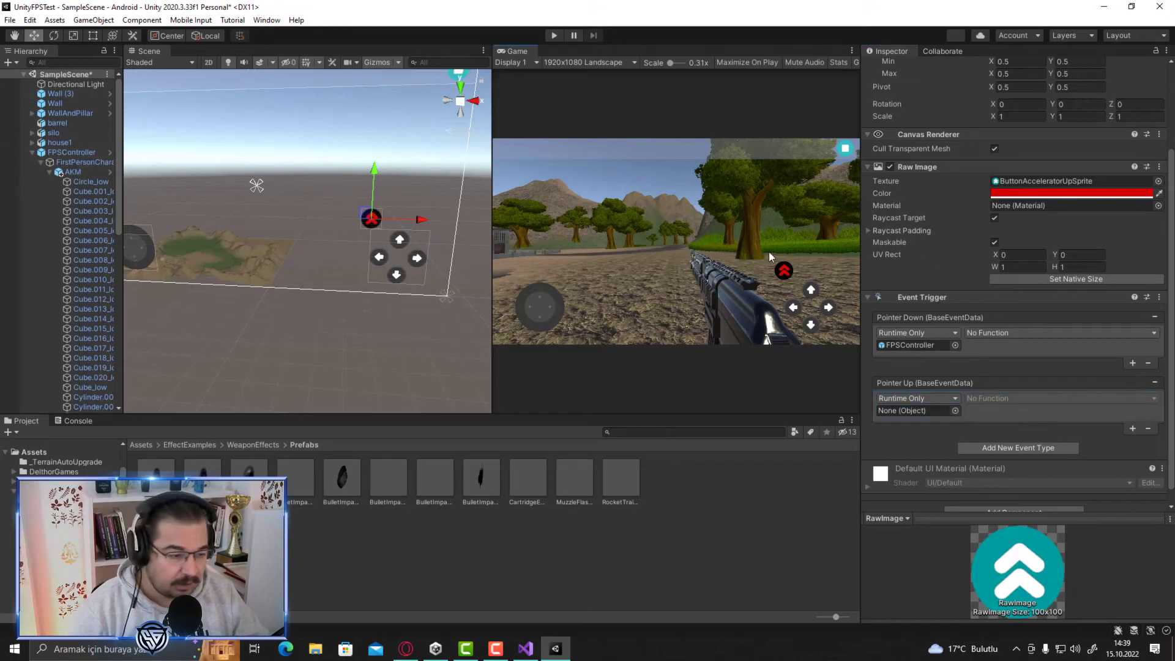
{"action": "left_click_drag", "start_coordinate": [909, 413], "coordinate": [911, 411]}
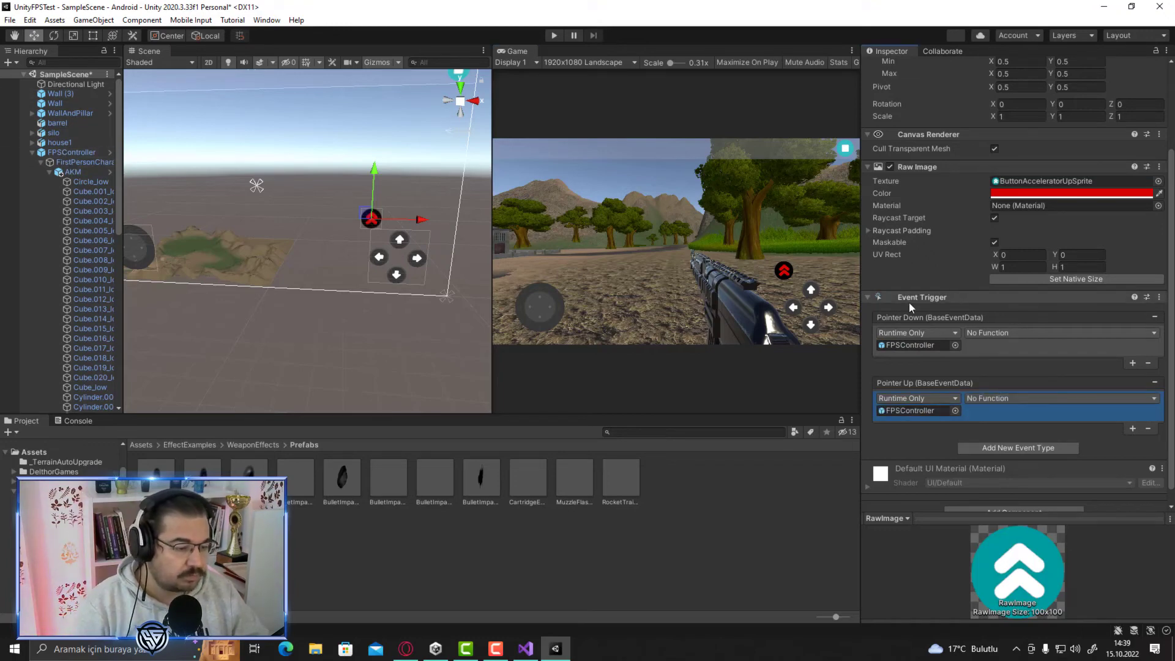
{"action": "left_click", "coordinate": [1000, 331]}
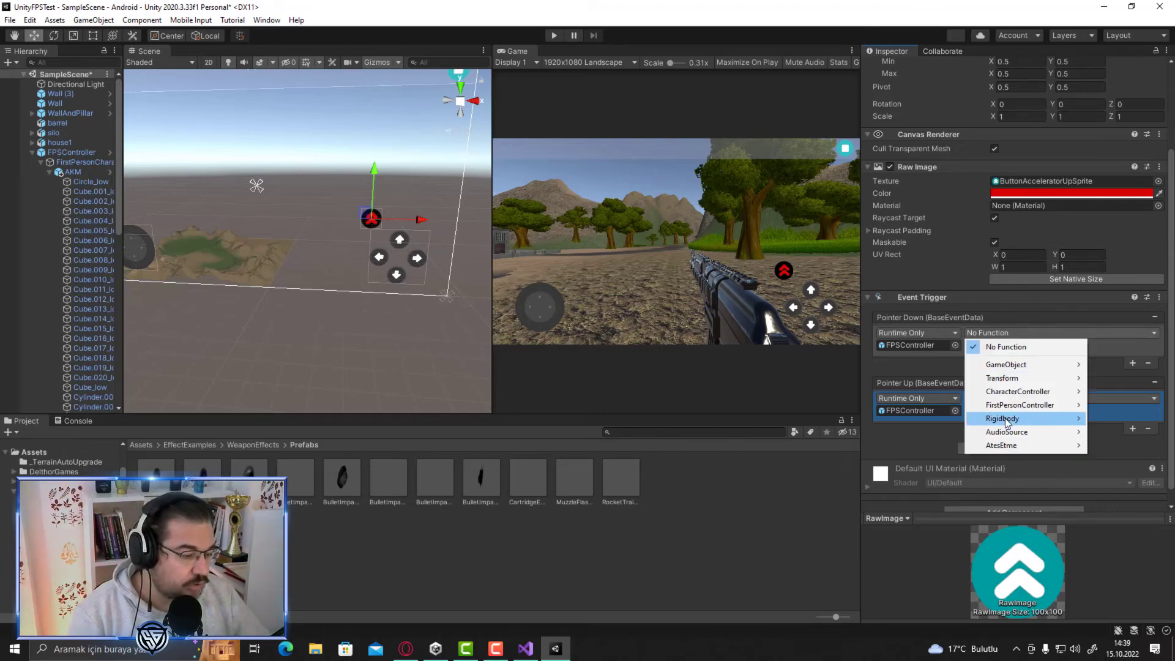
{"action": "mouse_move", "coordinate": [1001, 452]}
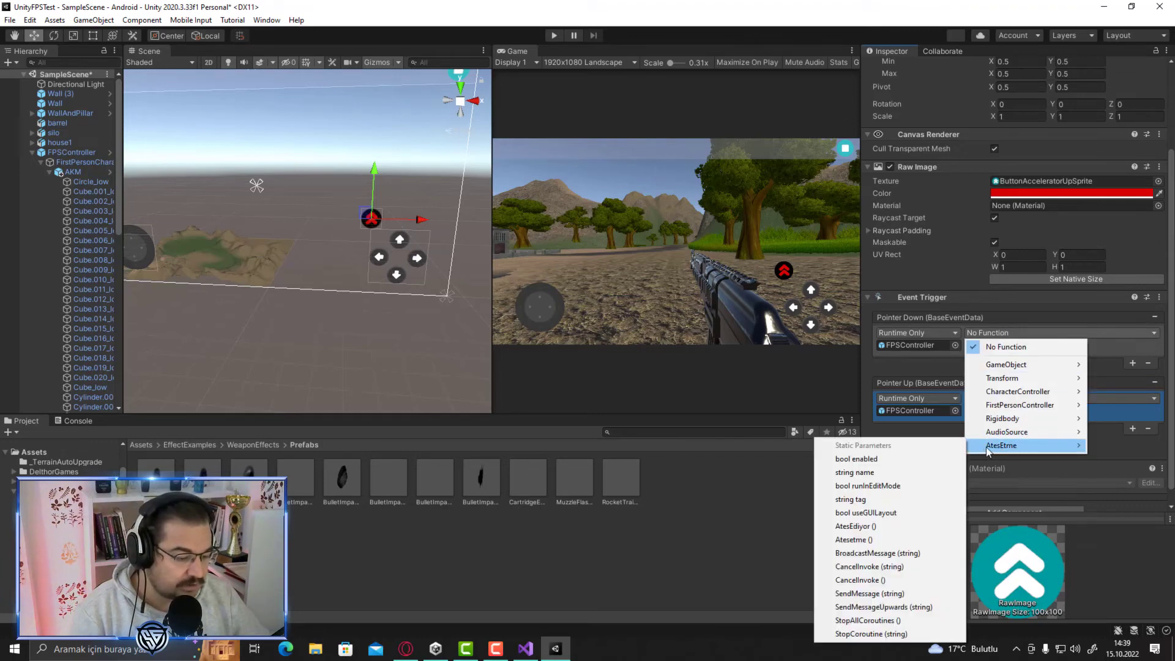
{"action": "left_click", "coordinate": [844, 528]}
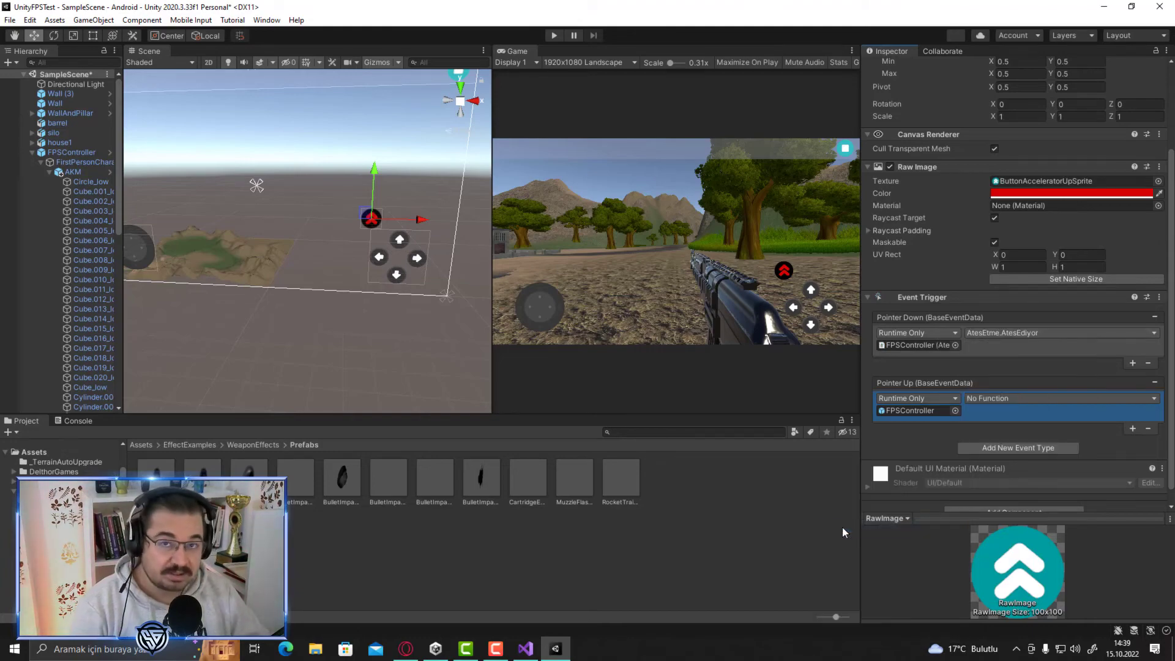
{"action": "left_click", "coordinate": [526, 649]}
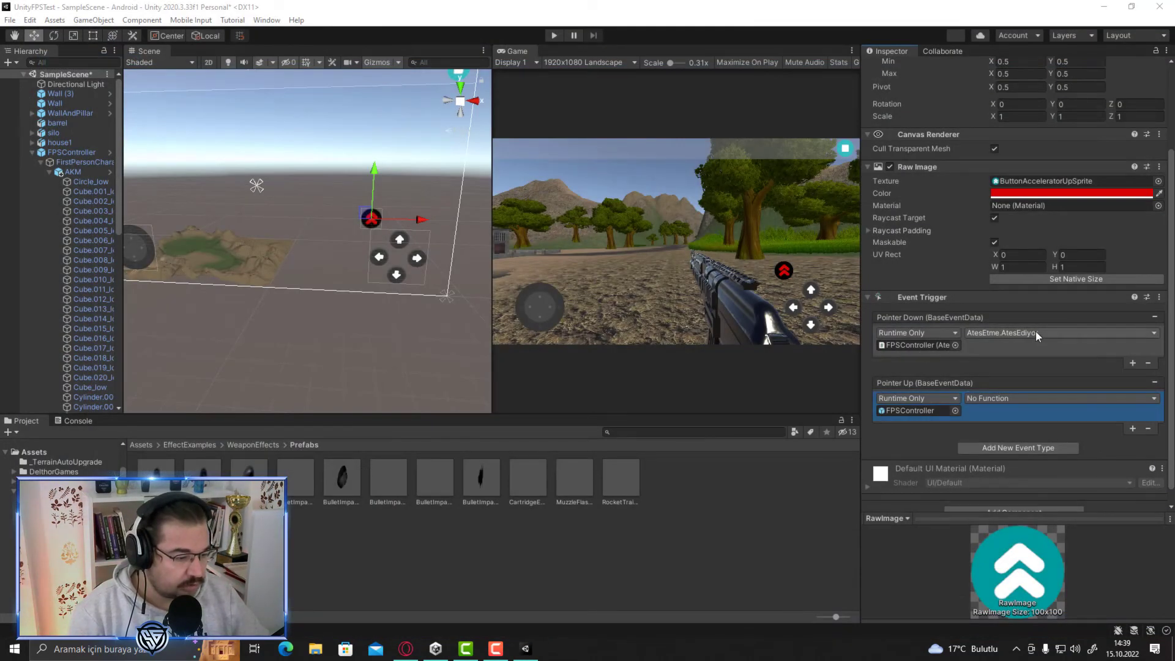
{"action": "left_click", "coordinate": [60, 153]}
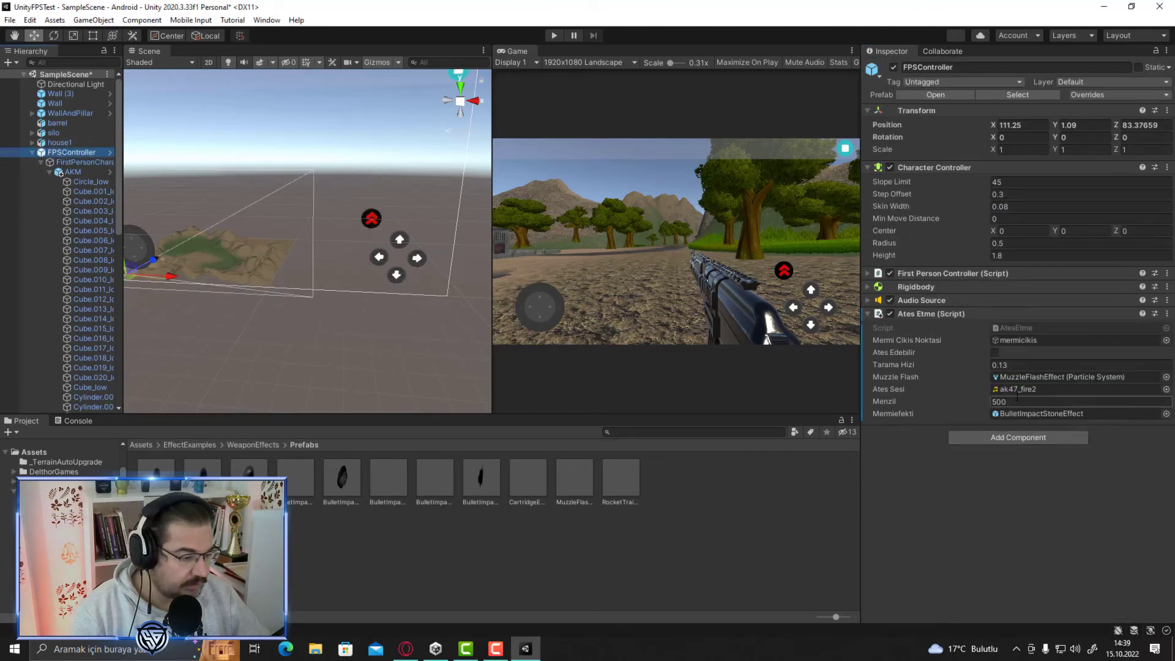
Step: Inspect AtesEdiyor and every AtesEdebilir reference in AtesEtme.cs, then return to Unity
{"action": "left_click", "coordinate": [1010, 329]}
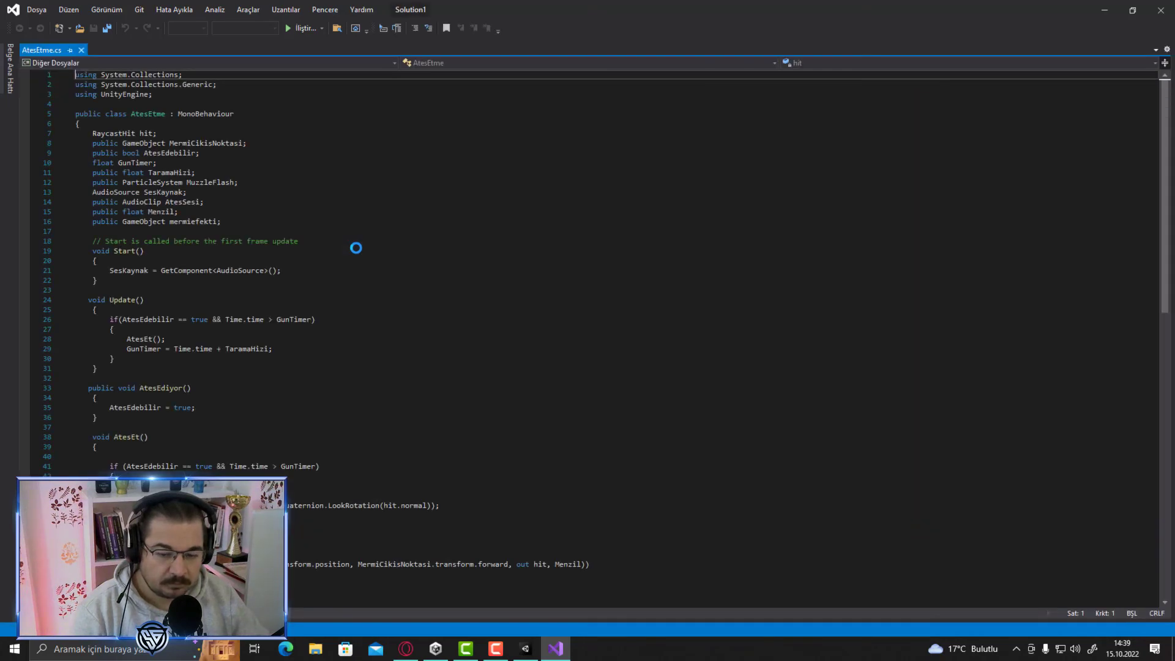
{"action": "left_click_drag", "start_coordinate": [131, 407], "coordinate": [152, 407]}
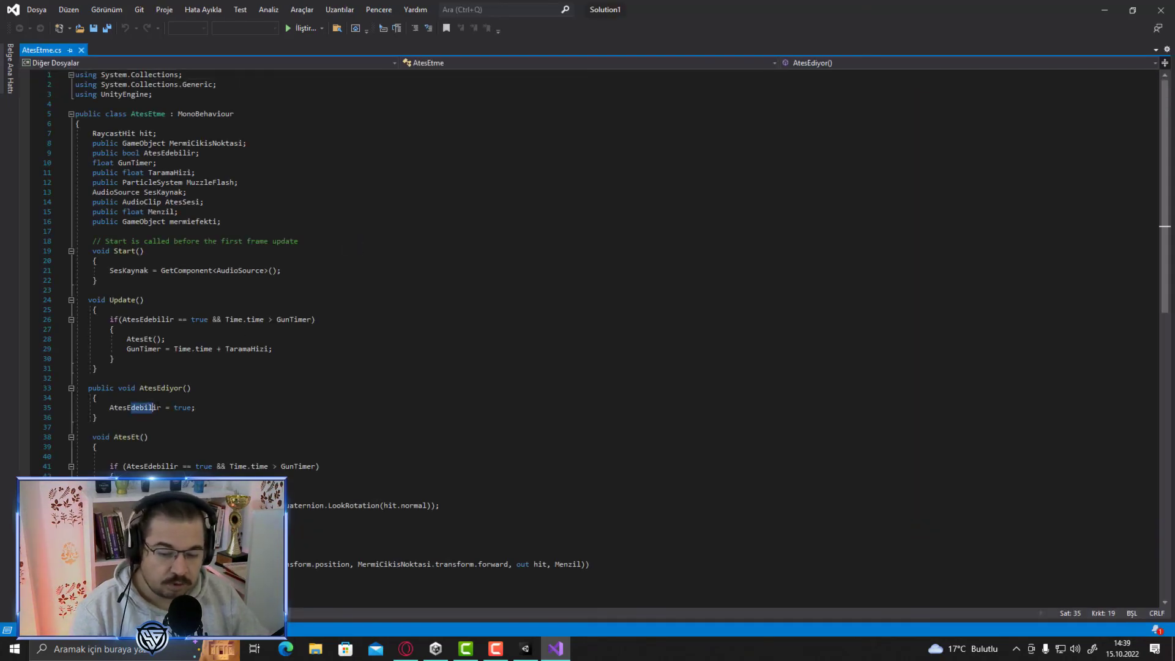
{"action": "left_click", "coordinate": [135, 407]}
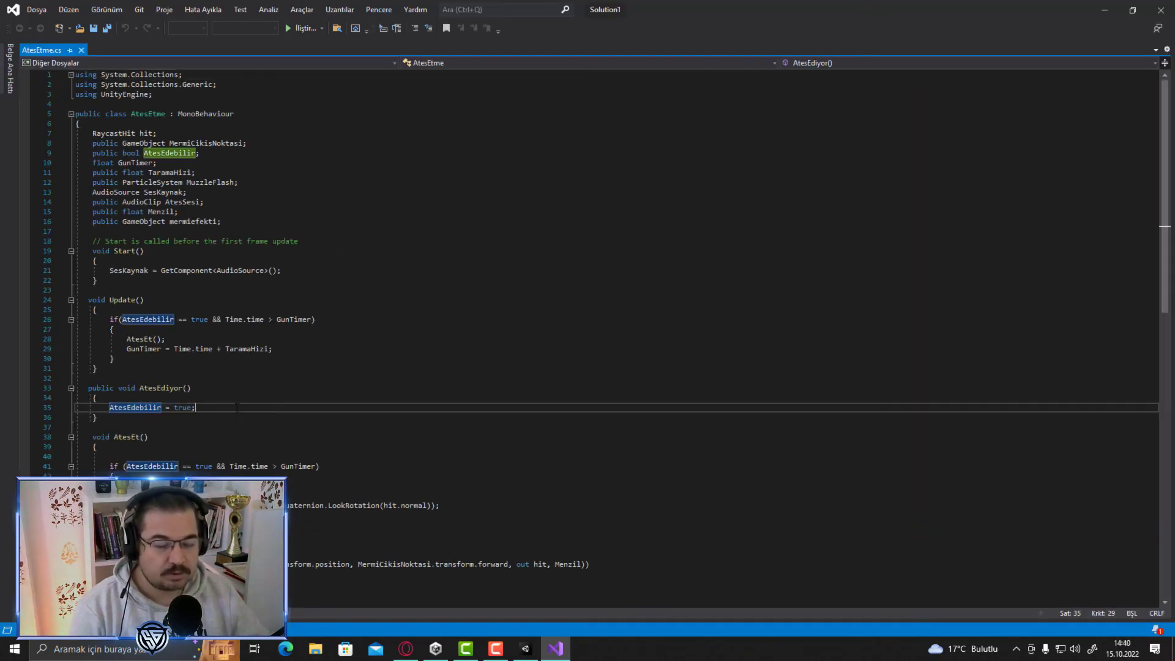
{"action": "scroll", "coordinate": [277, 425], "scroll_direction": "down", "scroll_amount": 5}
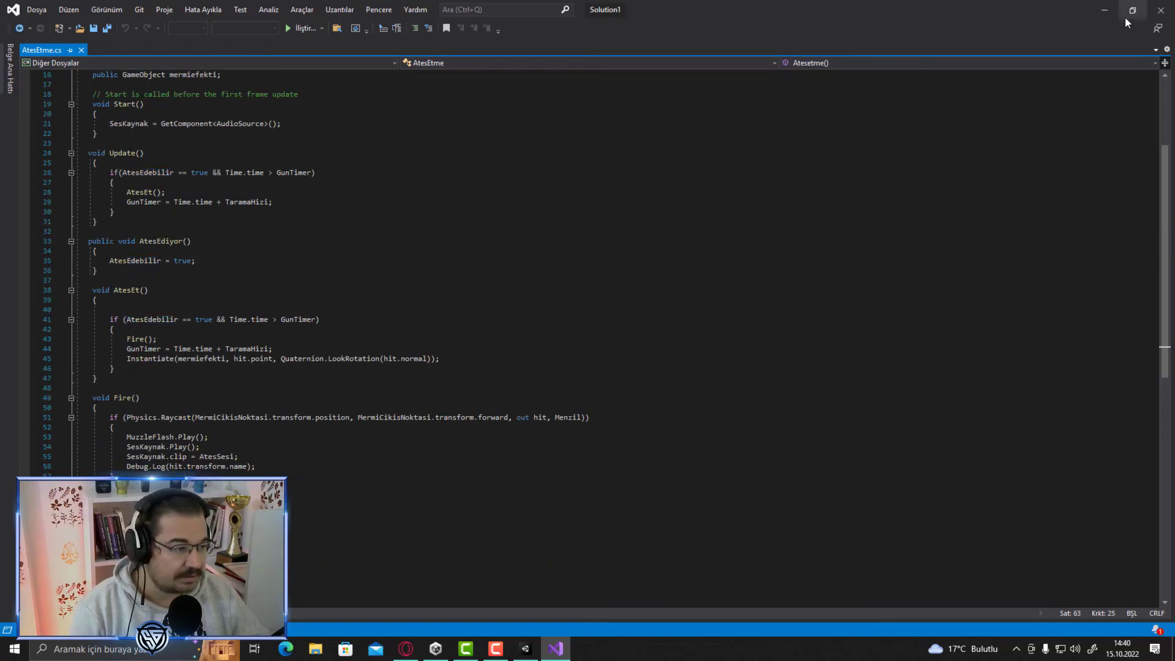
{"action": "left_click", "coordinate": [1105, 9]}
Step: On the RawImage, set Pointer Up to call AtesEtme.Atesetme() on FPSController
{"action": "scroll", "coordinate": [76, 269], "scroll_direction": "down", "scroll_amount": 10}
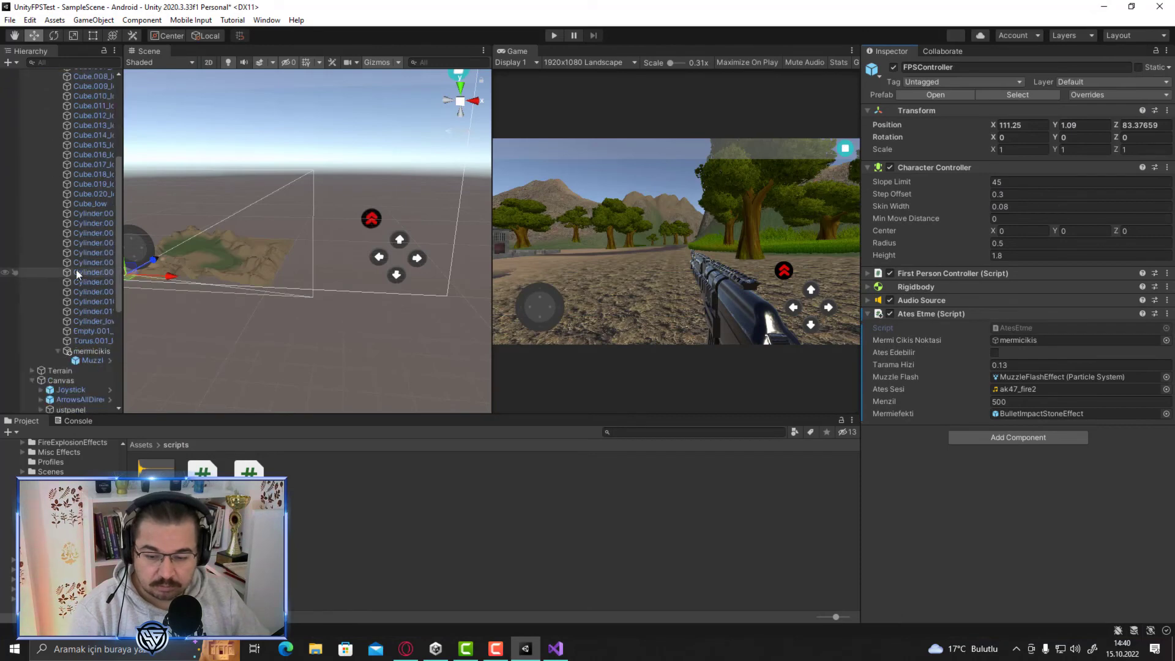
{"action": "left_click", "coordinate": [75, 319]}
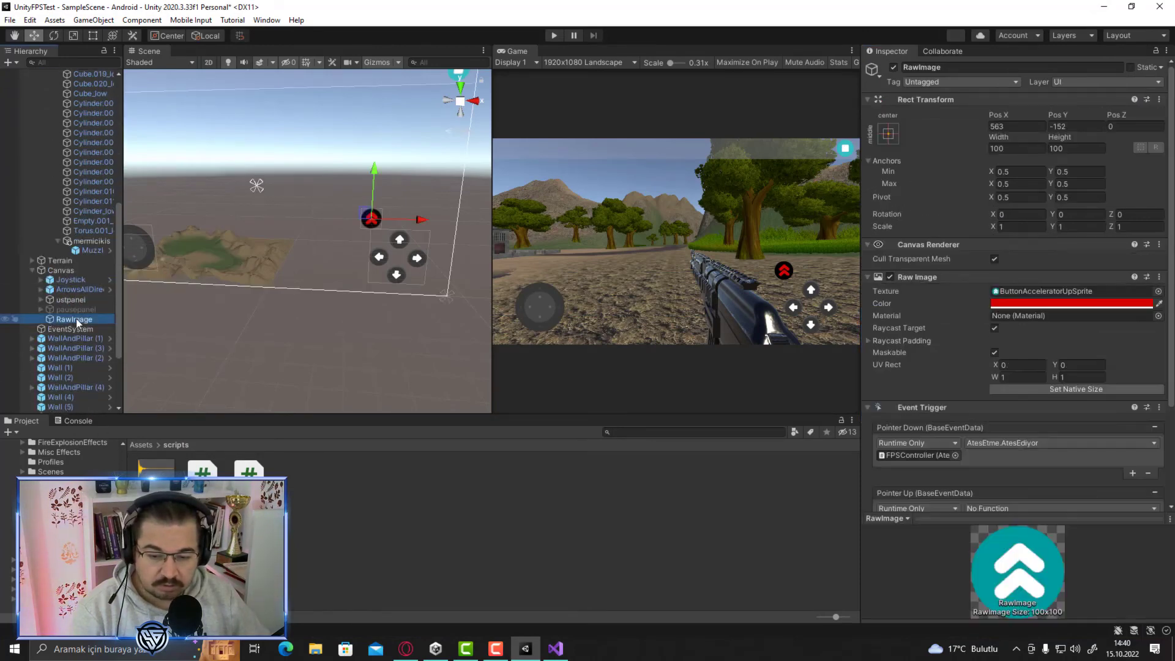
{"action": "scroll", "coordinate": [986, 390], "scroll_direction": "down", "scroll_amount": 5}
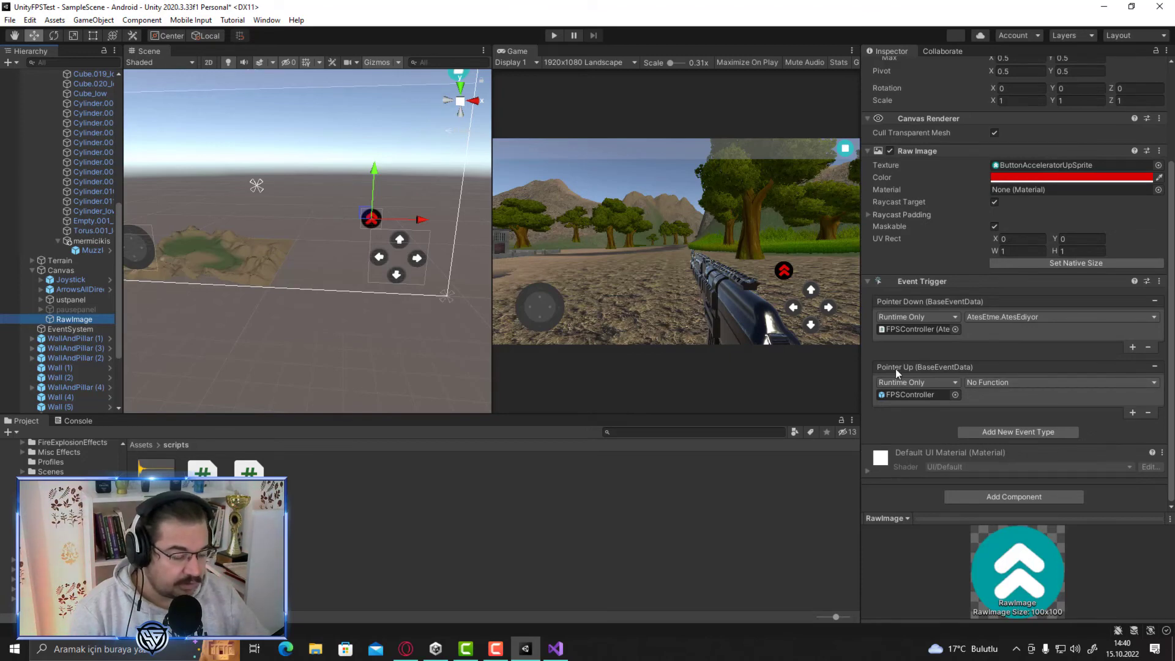
{"action": "left_click", "coordinate": [980, 380]}
{"action": "mouse_move", "coordinate": [973, 495]}
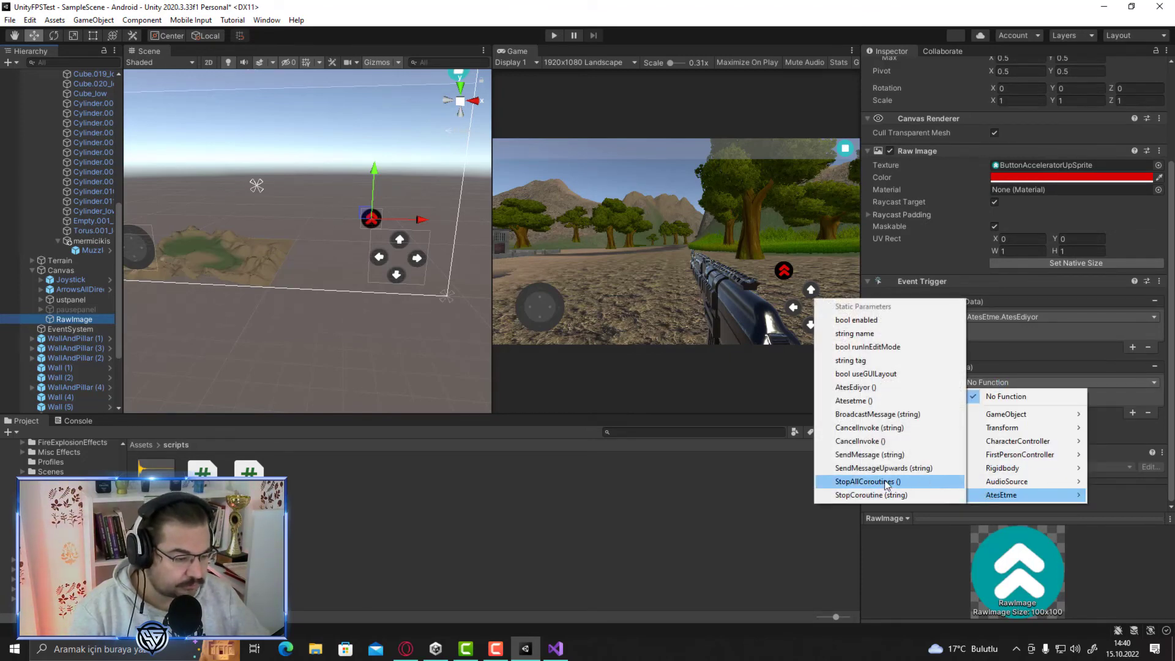
{"action": "left_click", "coordinate": [861, 401]}
{"action": "left_click", "coordinate": [561, 652]}
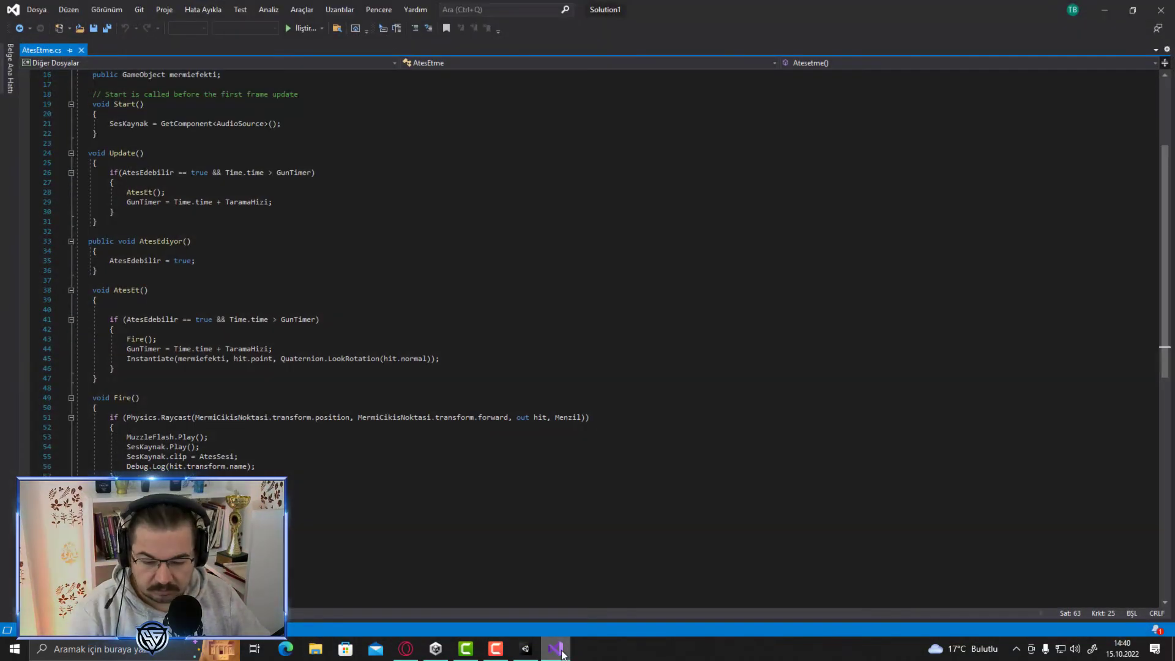
{"action": "left_click", "coordinate": [1102, 12]}
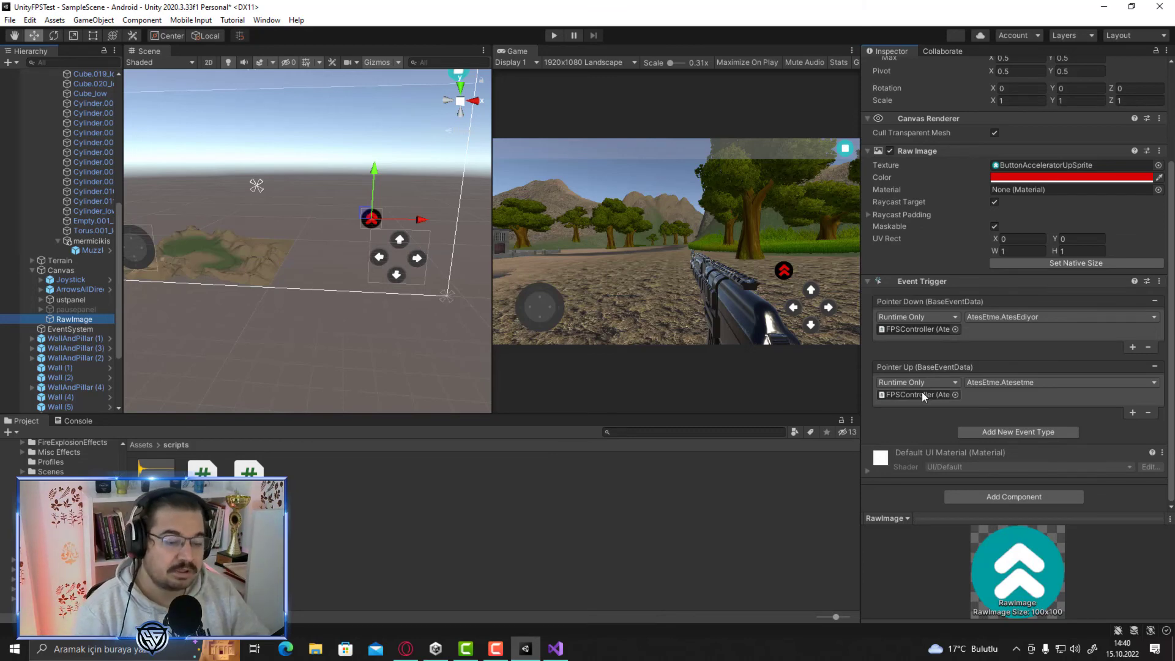
Step: Start Play mode and hold the red fire button in the Game view
{"action": "left_click", "coordinate": [555, 36]}
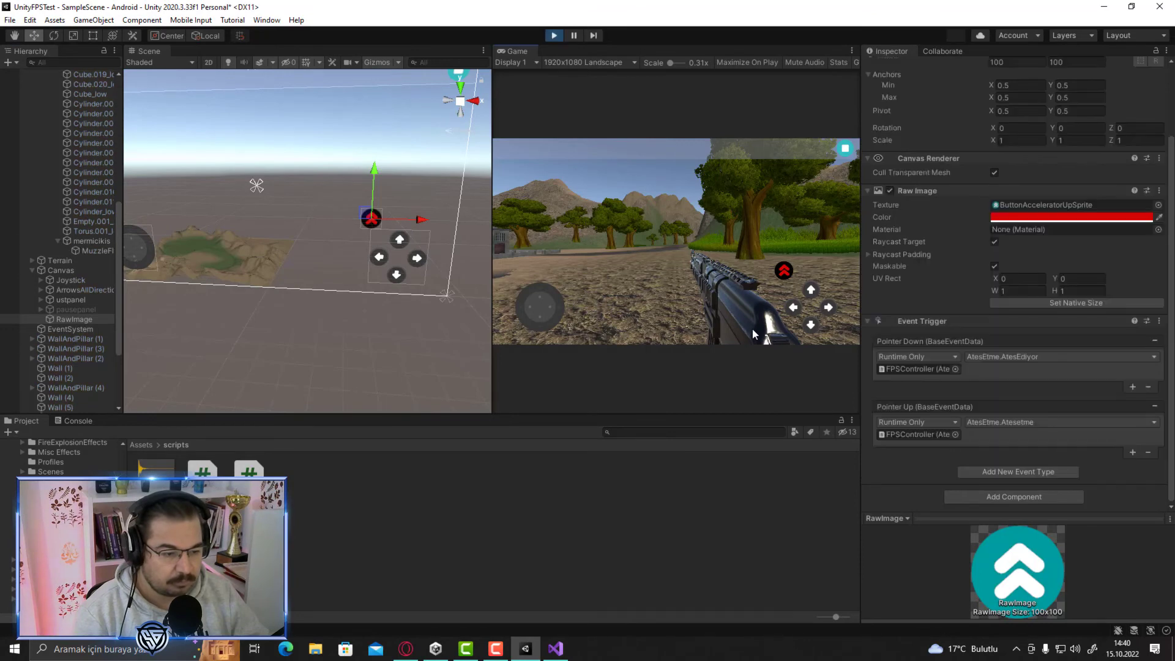
{"action": "left_click", "coordinate": [786, 273]}
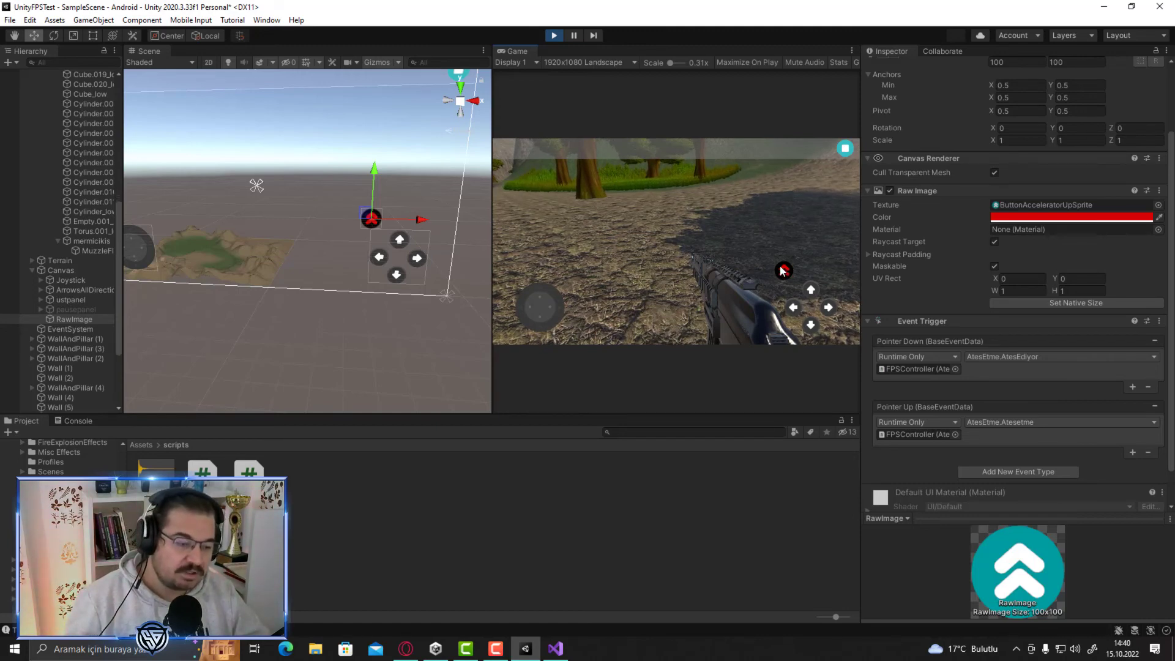
{"action": "scroll", "coordinate": [76, 157], "scroll_direction": "up", "scroll_amount": 3}
{"action": "scroll", "coordinate": [76, 153], "scroll_direction": "up", "scroll_amount": 5}
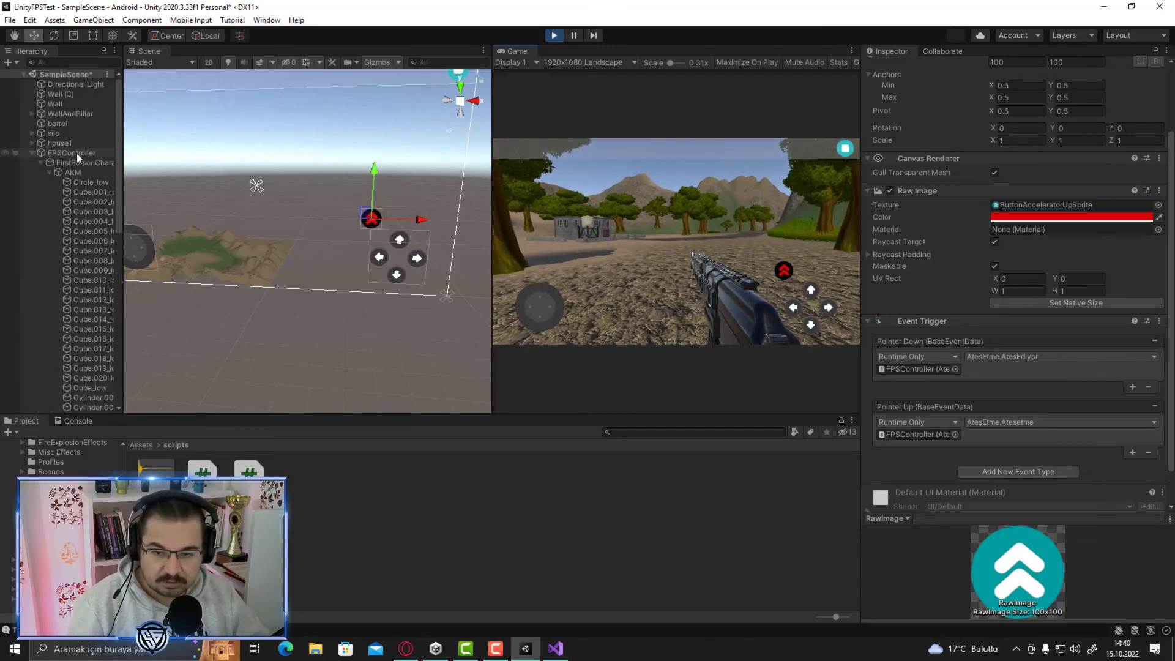
Step: Watch FPSController's Ates Edebilir while firing the AKM and turning the view
{"action": "left_click", "coordinate": [60, 154]}
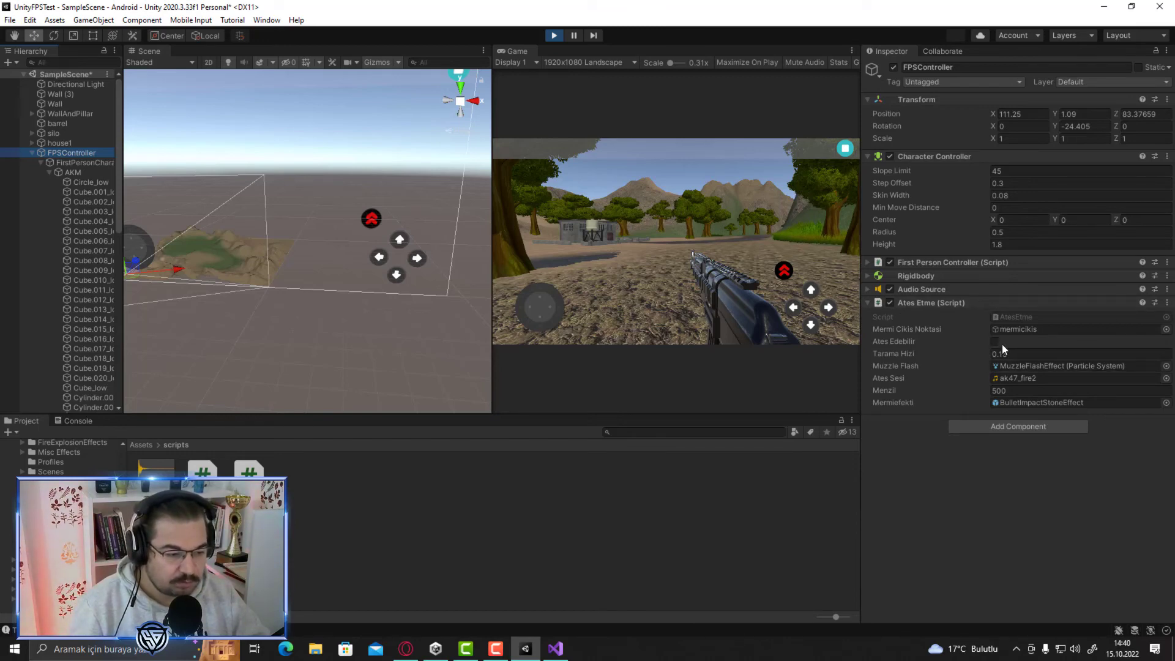
{"action": "left_click", "coordinate": [787, 279]}
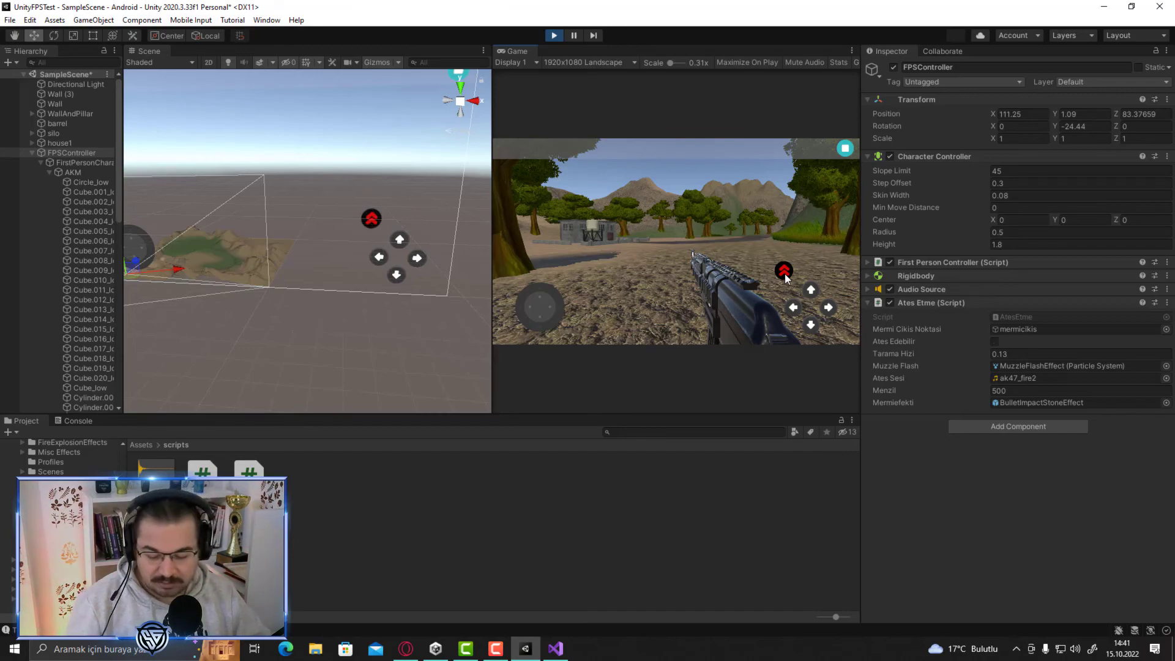
{"action": "left_click_drag", "start_coordinate": [786, 278], "coordinate": [210, 285]}
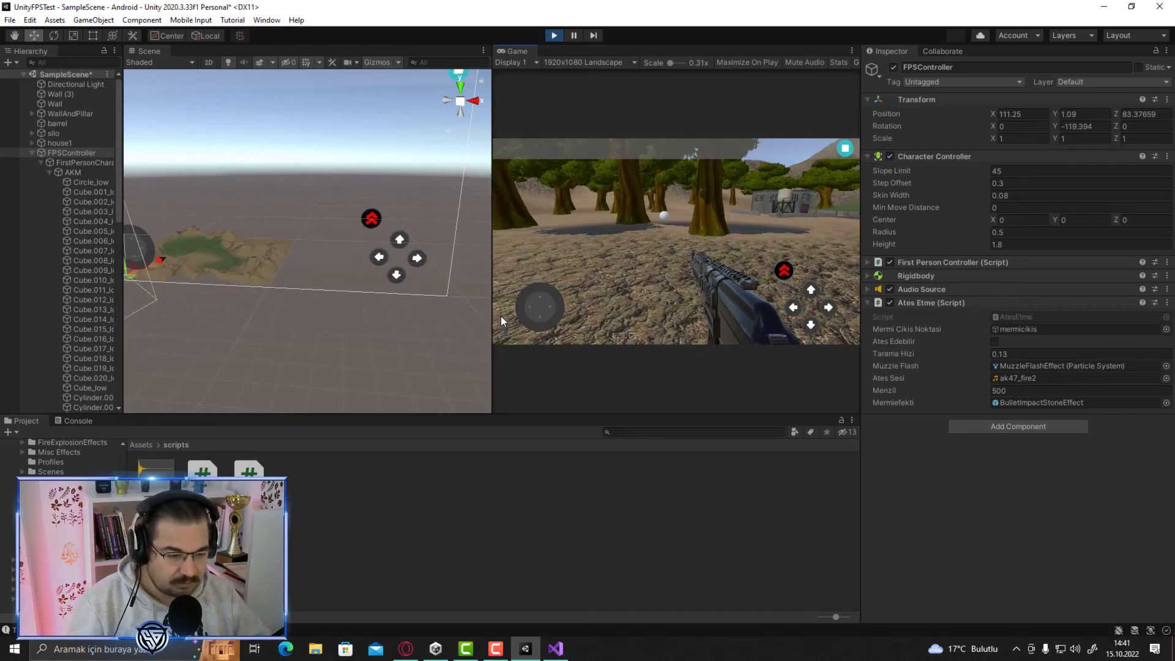
{"action": "mouse_move", "coordinate": [501, 316]}
{"action": "left_mouse_down"}
{"action": "mouse_move", "coordinate": [629, 223]}
{"action": "mouse_move", "coordinate": [144, 5]}
{"action": "mouse_move", "coordinate": [548, 285]}
{"action": "mouse_move", "coordinate": [534, 306]}
{"action": "mouse_move", "coordinate": [792, 274]}
{"action": "mouse_move", "coordinate": [537, 316]}
{"action": "mouse_move", "coordinate": [779, 289]}
{"action": "mouse_move", "coordinate": [789, 276]}
{"action": "left_mouse_up"}
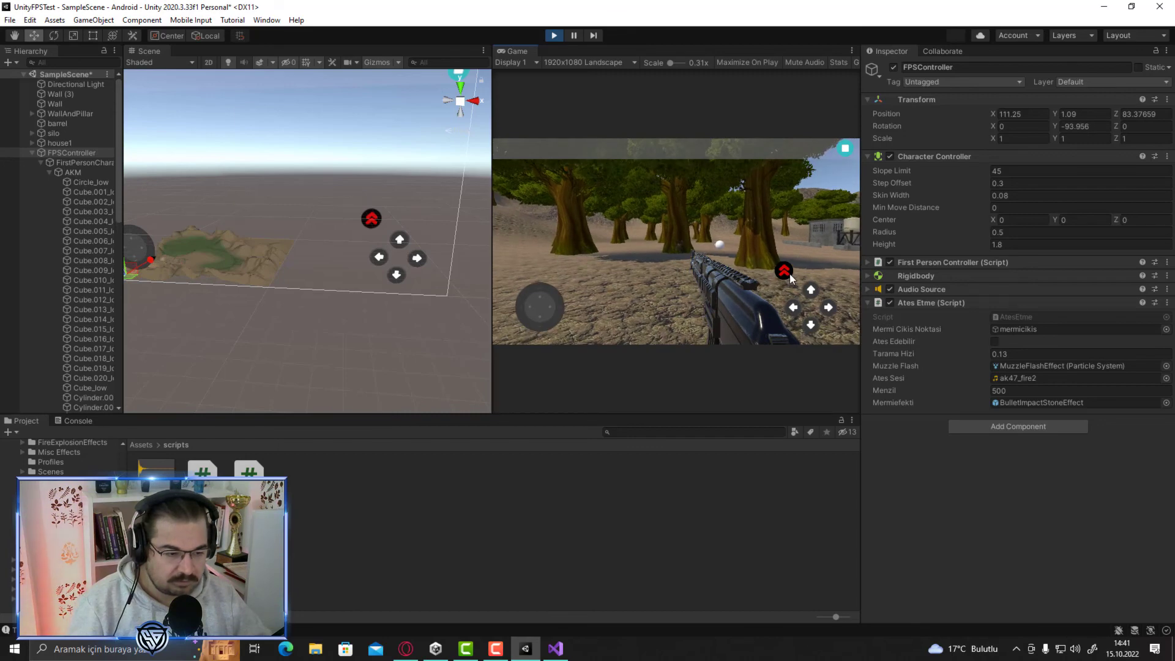
{"action": "mouse_move", "coordinate": [790, 279]}
{"action": "left_mouse_down"}
{"action": "mouse_move", "coordinate": [779, 296]}
{"action": "mouse_move", "coordinate": [784, 280]}
{"action": "mouse_move", "coordinate": [559, 308]}
{"action": "mouse_move", "coordinate": [787, 275]}
{"action": "mouse_move", "coordinate": [542, 308]}
{"action": "mouse_move", "coordinate": [787, 276]}
{"action": "mouse_move", "coordinate": [546, 288]}
{"action": "mouse_move", "coordinate": [786, 273]}
{"action": "mouse_move", "coordinate": [542, 299]}
{"action": "mouse_move", "coordinate": [560, 299]}
{"action": "left_mouse_up"}
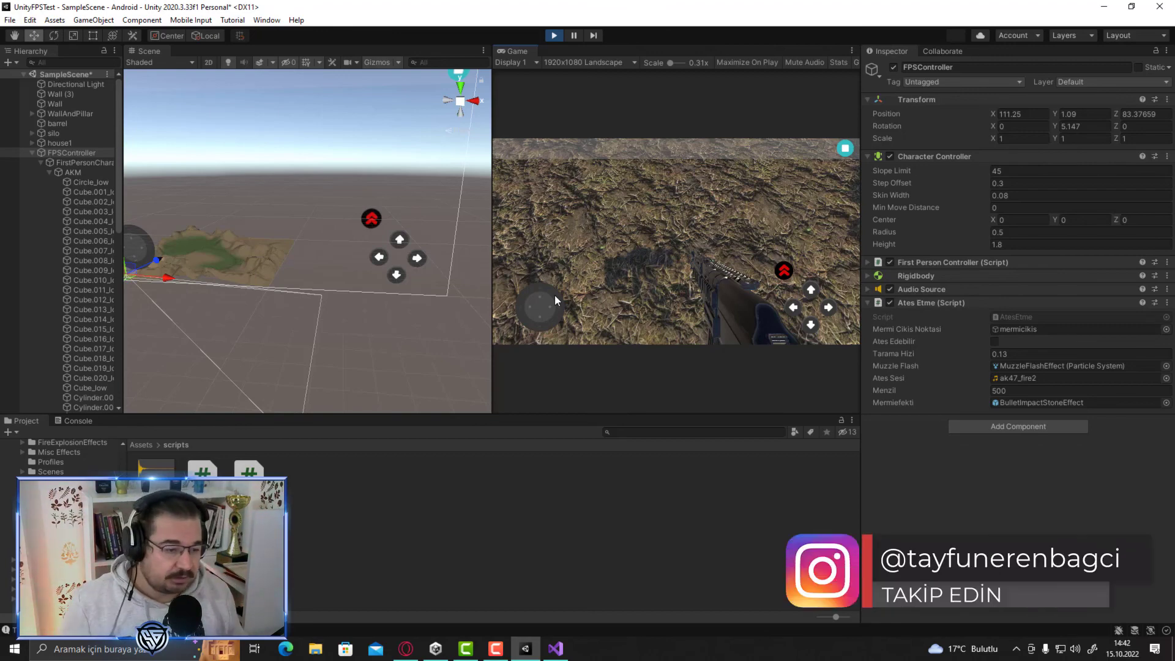
Step: Turn the view toward the sky, then exit Play mode
{"action": "left_click_drag", "start_coordinate": [555, 295], "coordinate": [409, 38]}
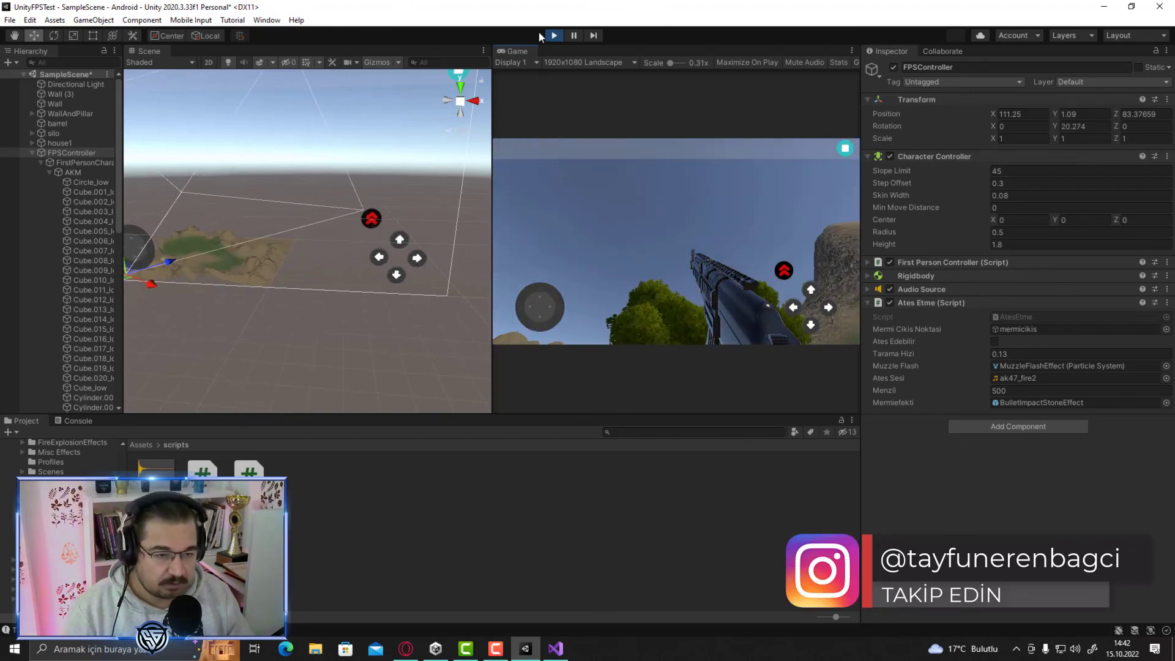
{"action": "left_click", "coordinate": [554, 35]}
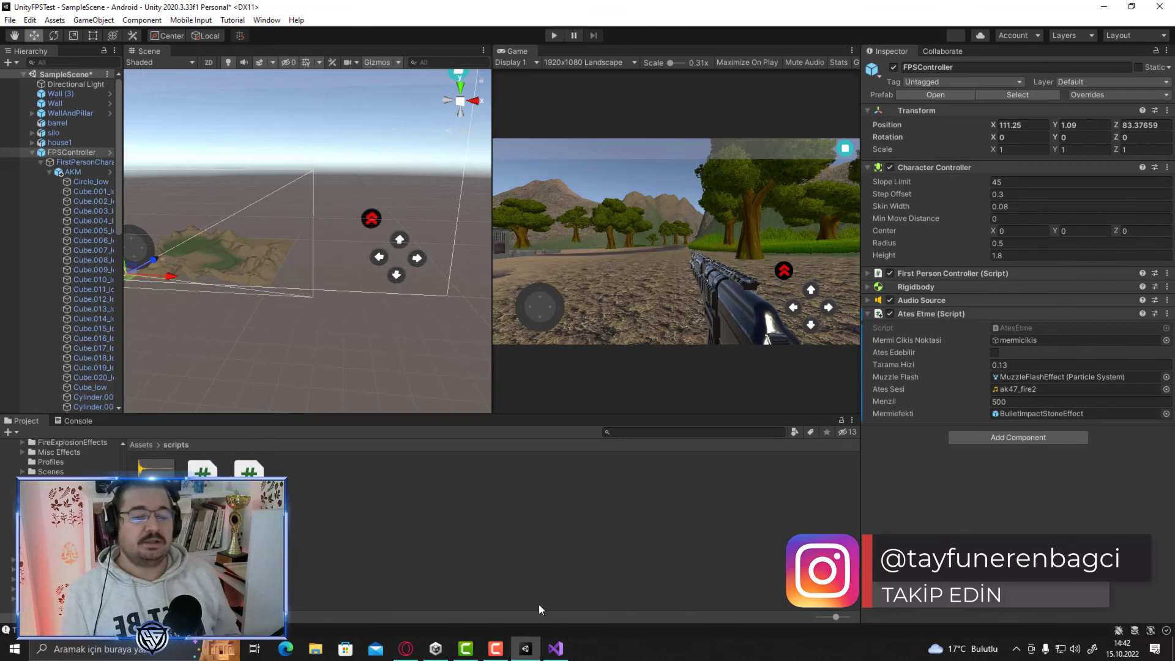